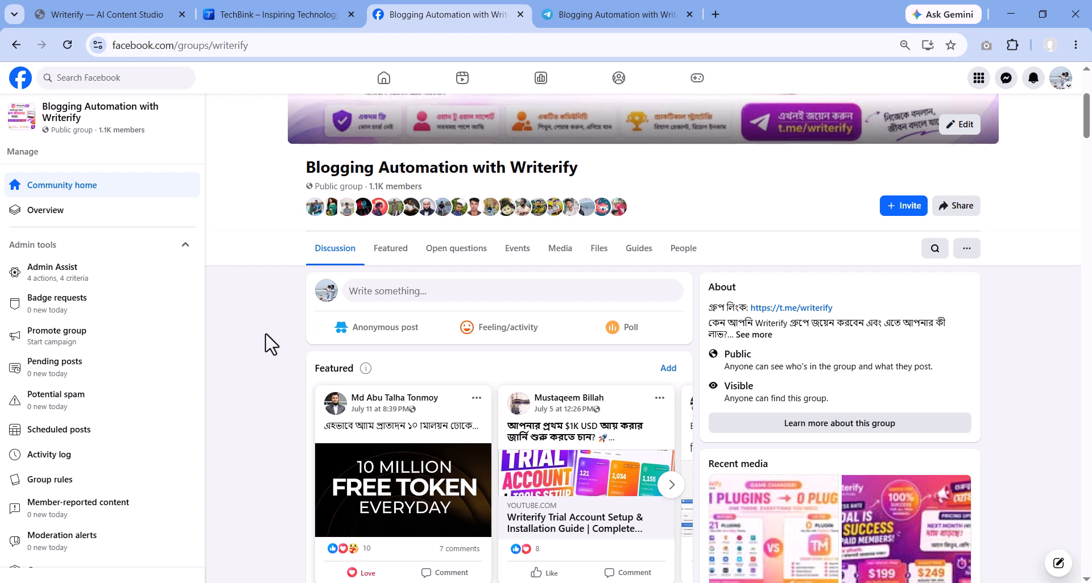
Look over the Blogging Automation with Writerify group's cover, featured posts and feed, and its list of shared files
scroll(271, 344, "up", 4)
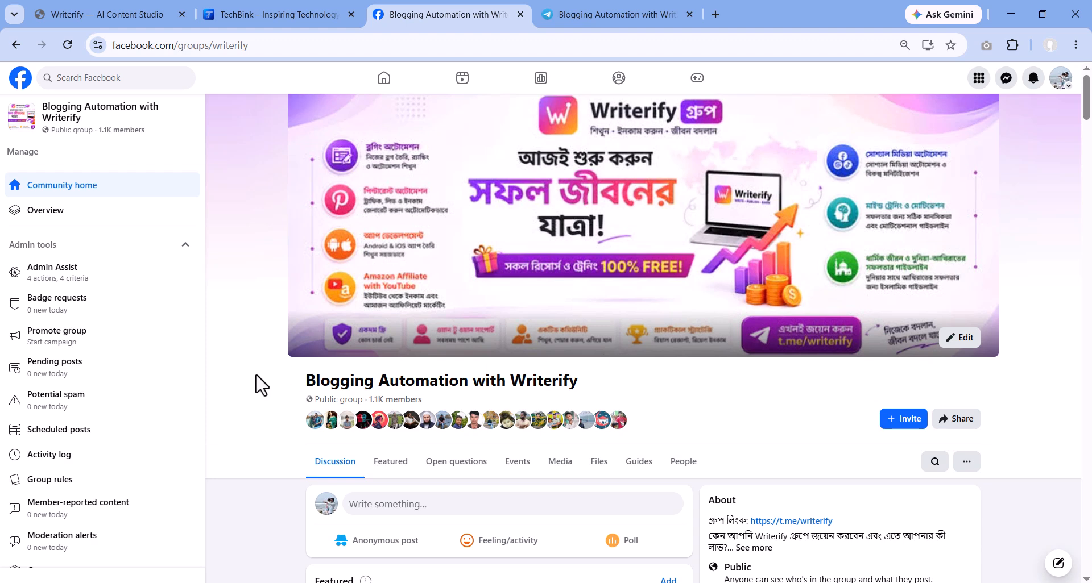
scroll(255, 404, "down", 1)
scroll(256, 403, "down", 2)
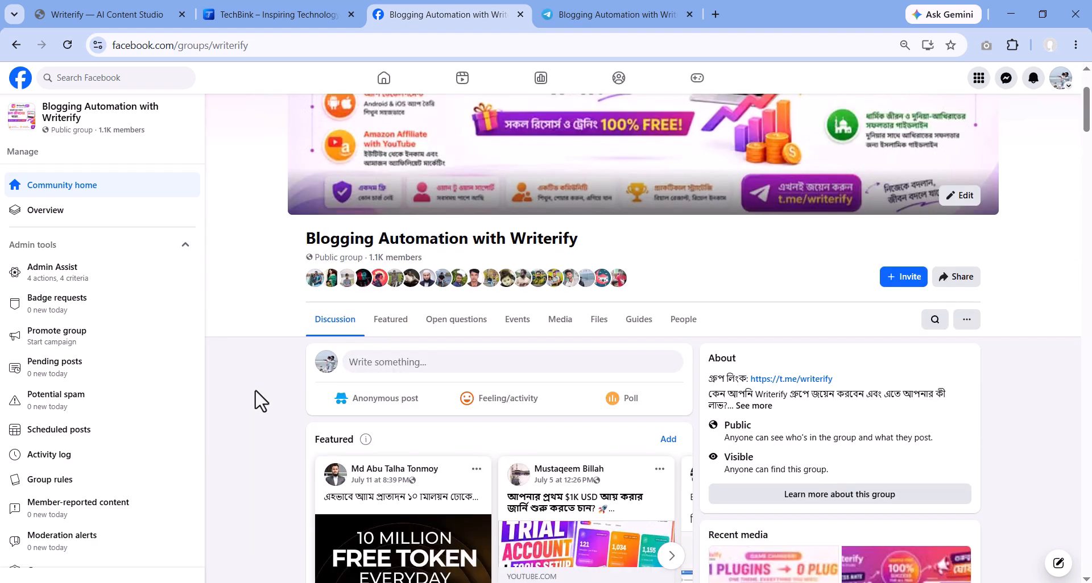
scroll(261, 400, "down", 6)
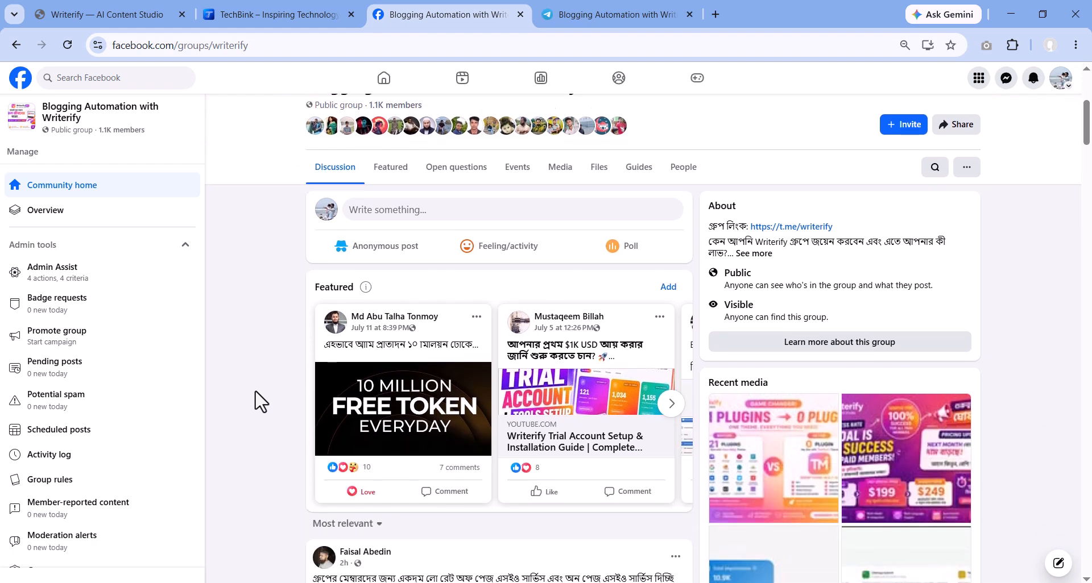
scroll(260, 401, "down", 7)
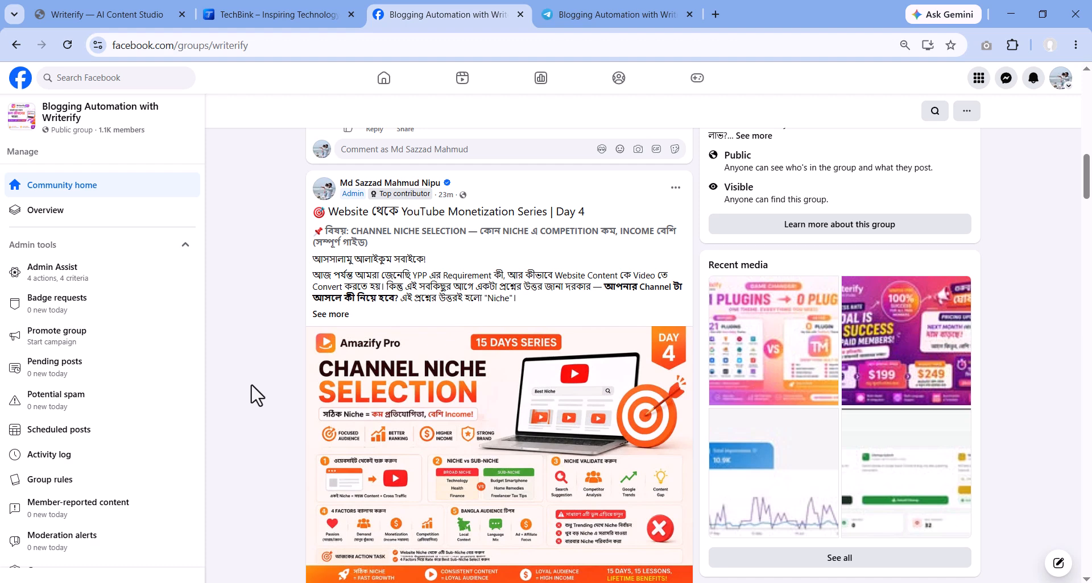
scroll(257, 396, "up", 10)
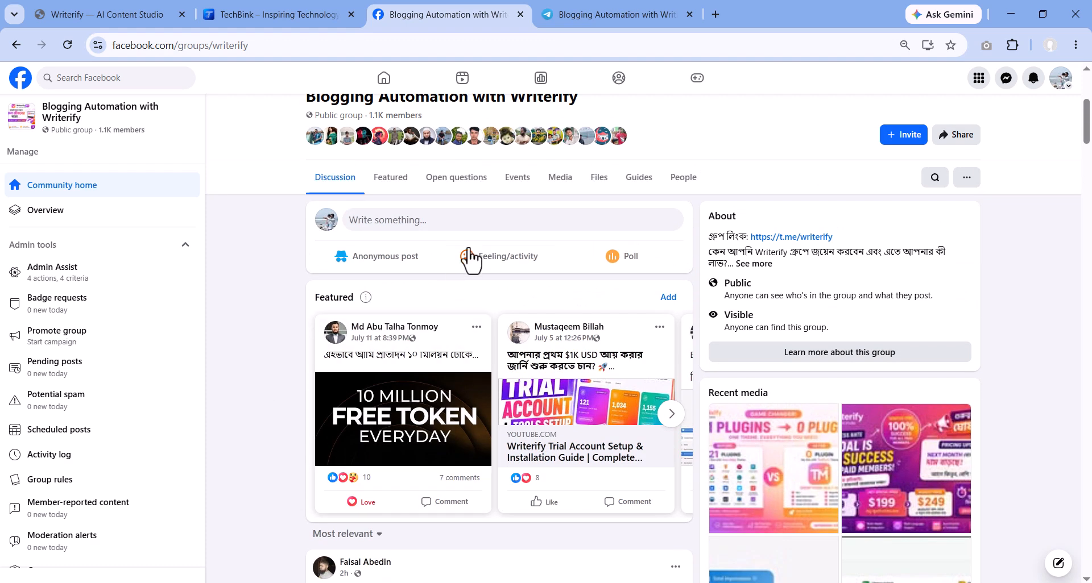
left_click(589, 190)
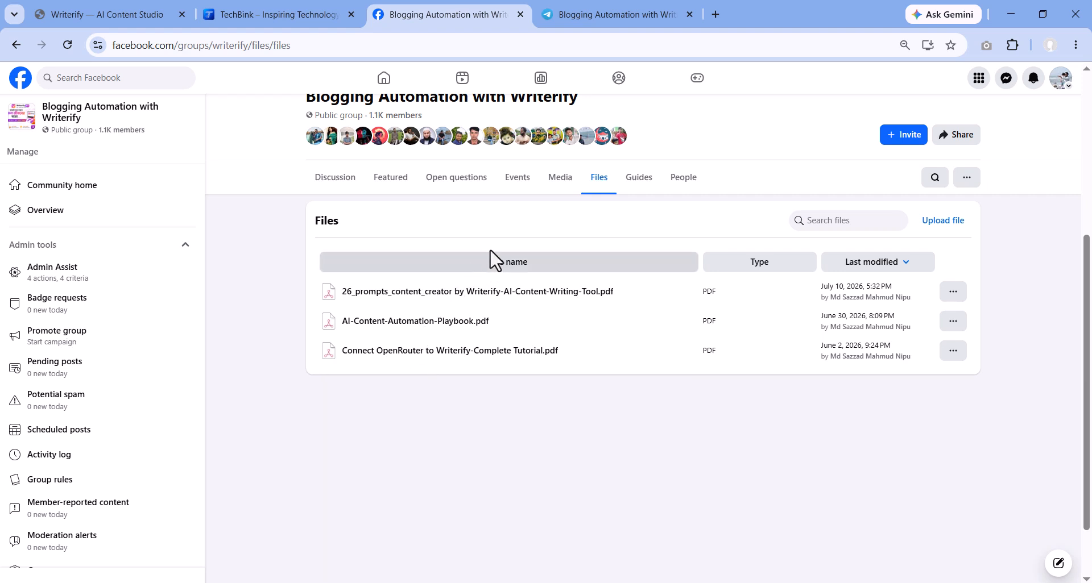
scroll(304, 350, "up", 2)
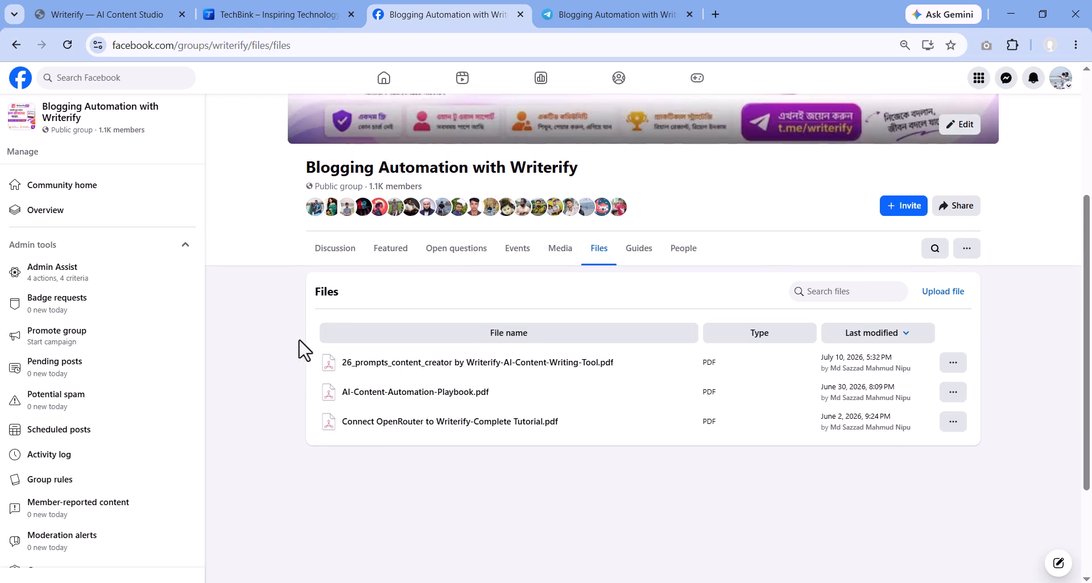
Return to the group's discussion and read through the recent posts down to the one mentioning Themixify
left_click(332, 258)
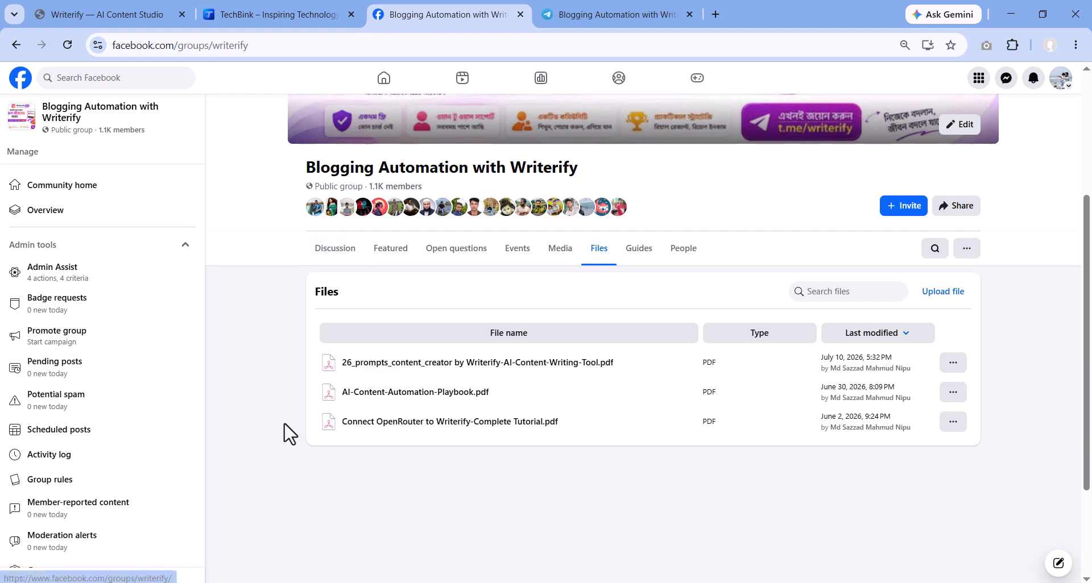
scroll(255, 465, "down", 2)
scroll(258, 468, "down", 5)
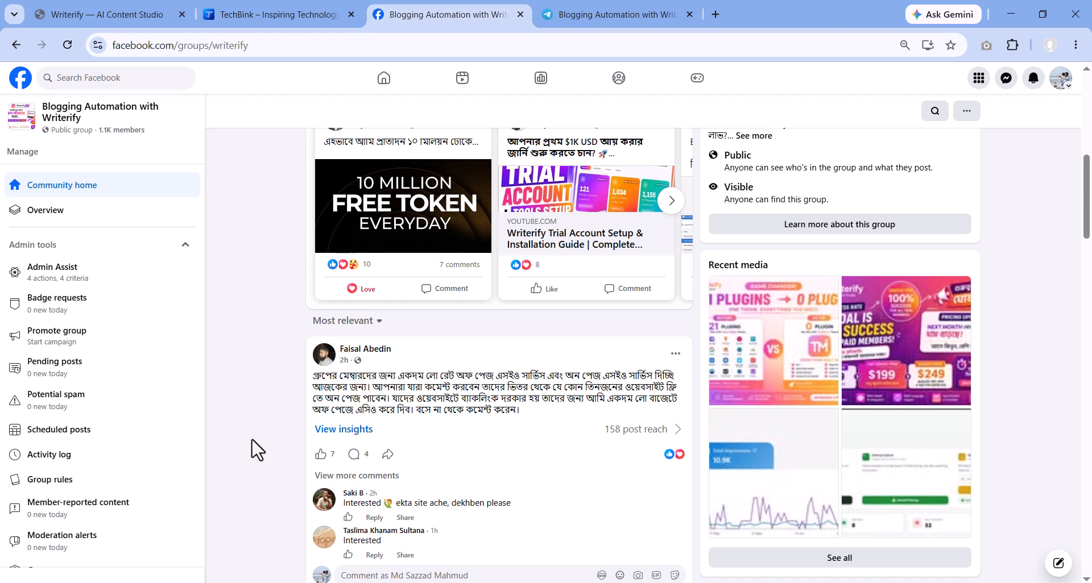
scroll(257, 450, "down", 6)
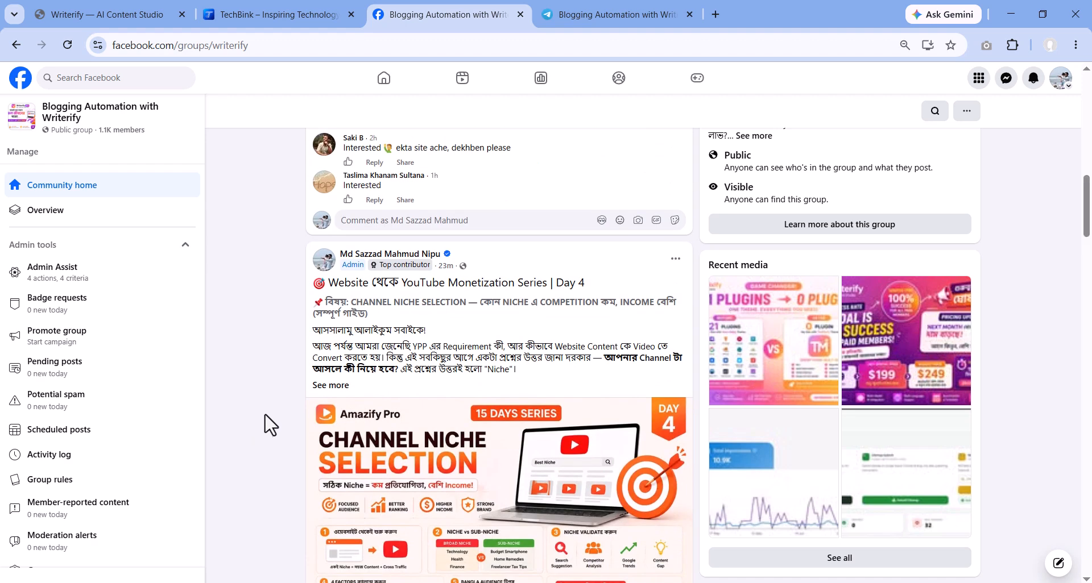
scroll(271, 426, "down", 10)
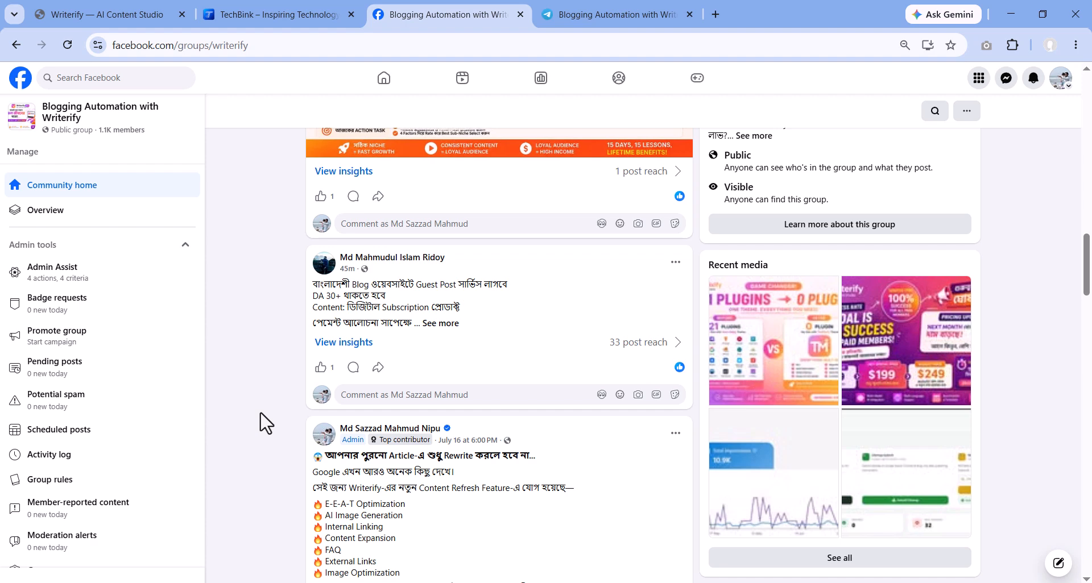
scroll(266, 424, "down", 3)
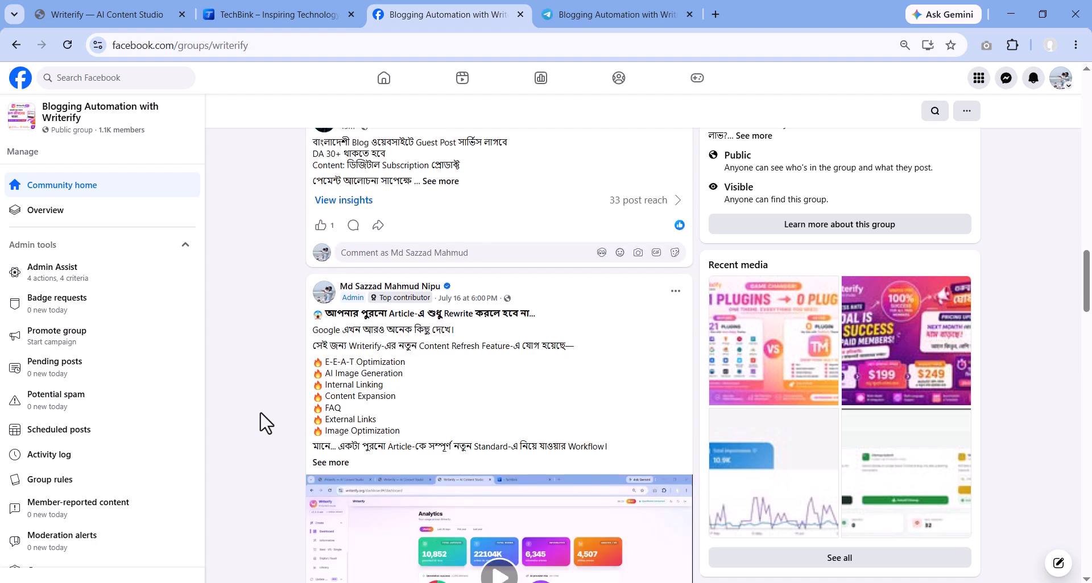
scroll(378, 445, "down", 4)
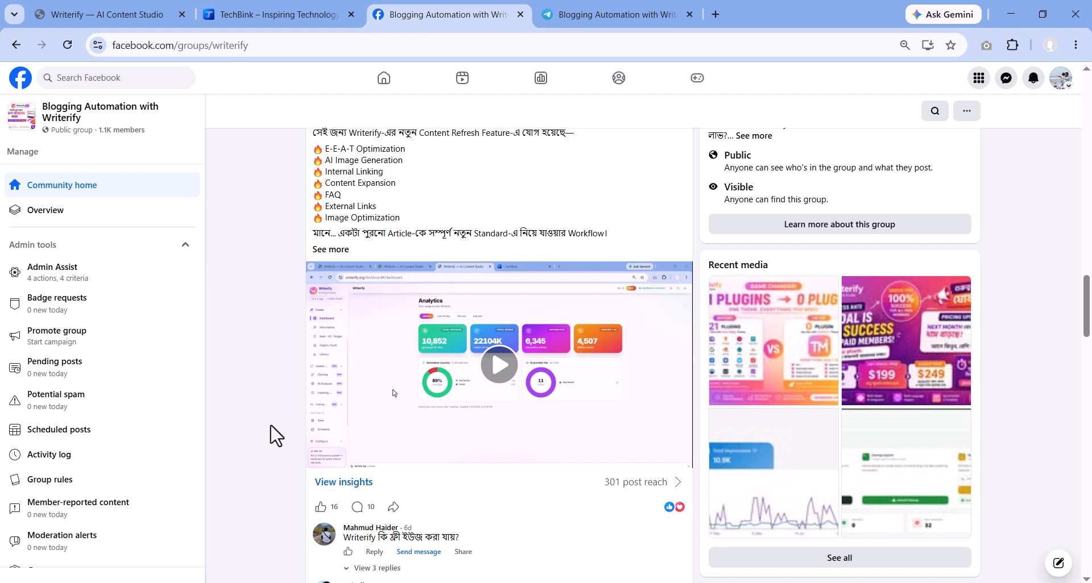
scroll(278, 436, "down", 3)
scroll(276, 435, "down", 12)
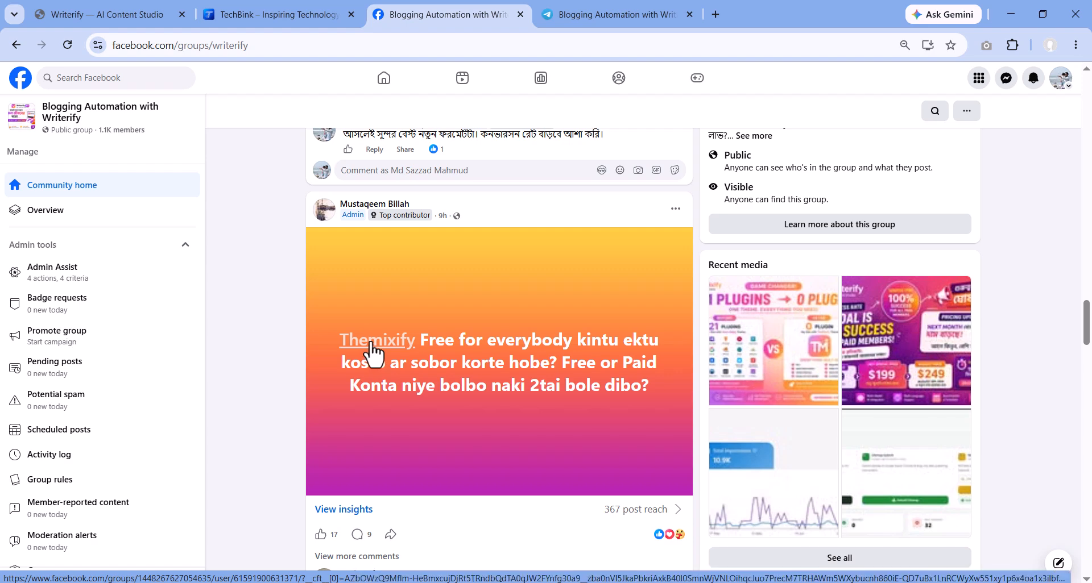
Open Themixify's full page from the mention in the post and look over its details, photos and posts
left_click(371, 341)
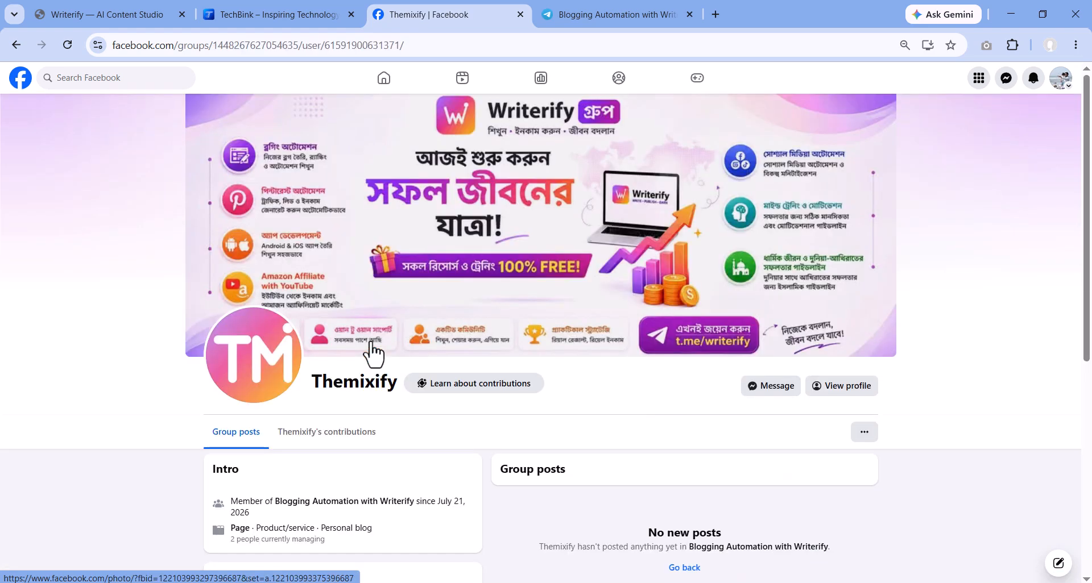
left_click(839, 391)
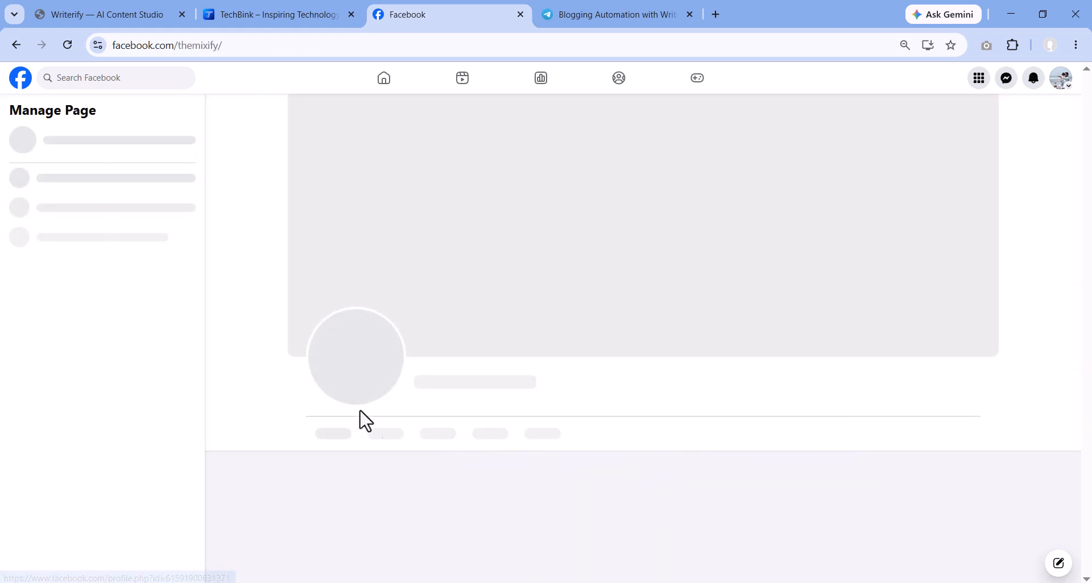
scroll(601, 461, "down", 4)
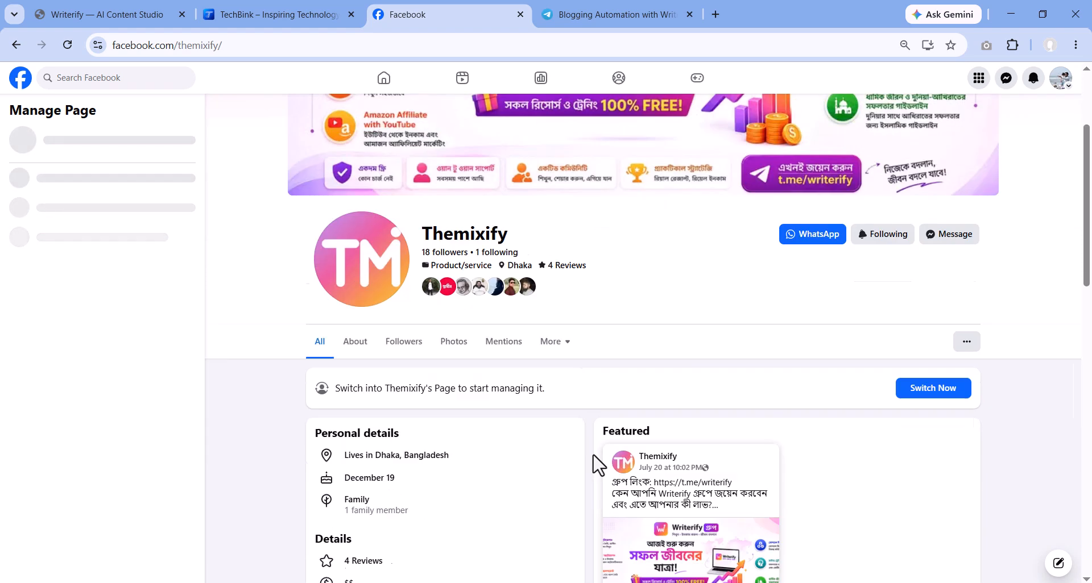
scroll(591, 464, "down", 6)
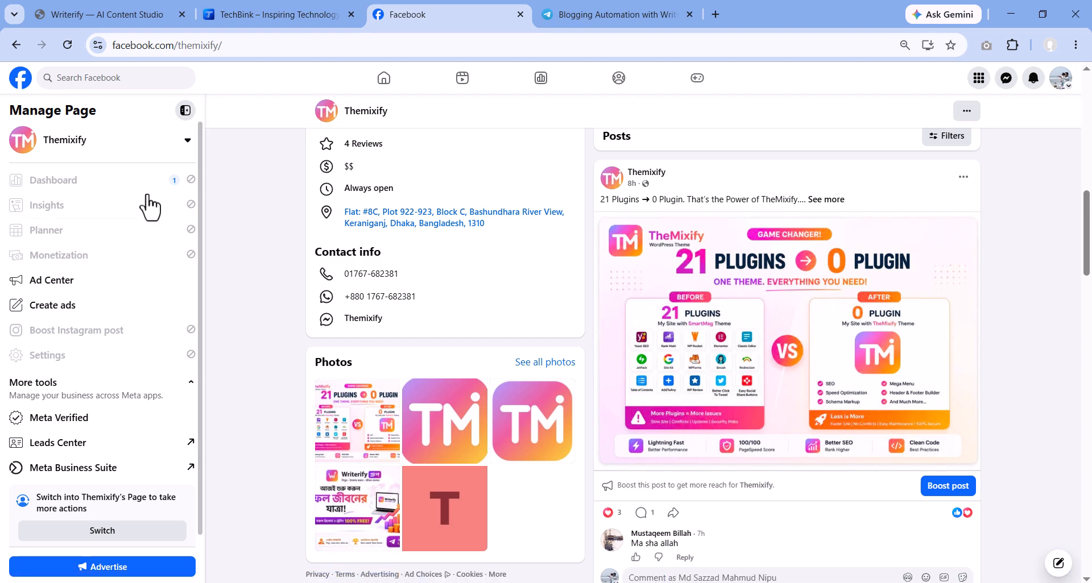
Switch to Writerify, close the Facebook page, and open the Best · VS · Single section for Amazon affiliate articles
left_click(132, 8)
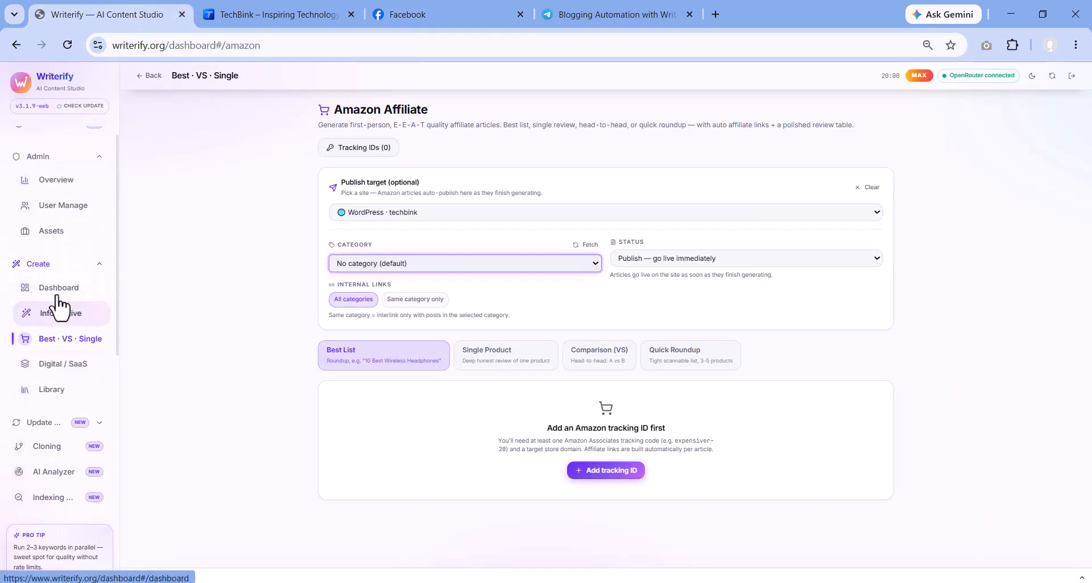
scroll(71, 312, "up", 1)
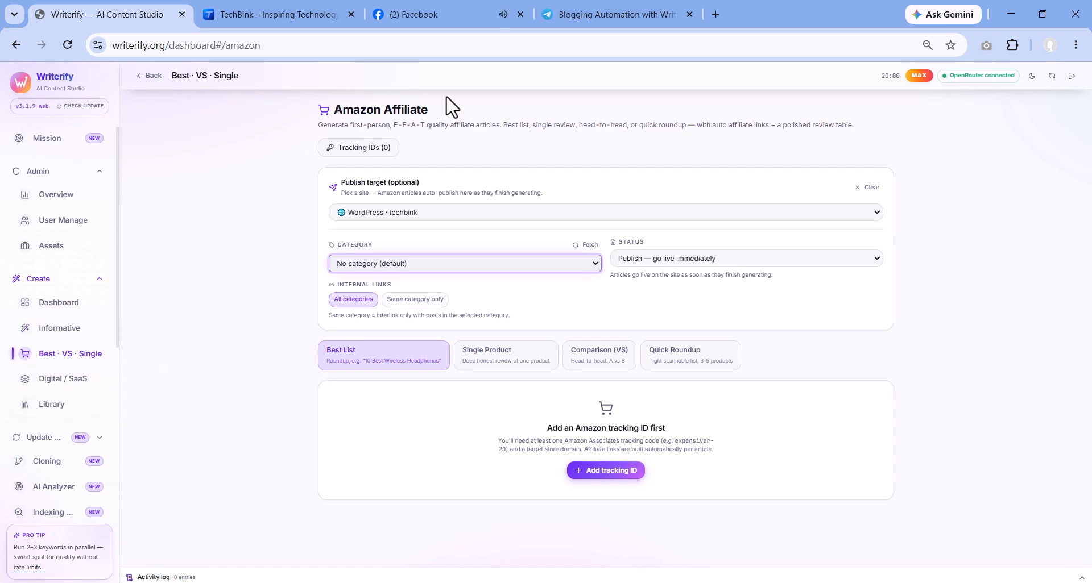
left_click(518, 14)
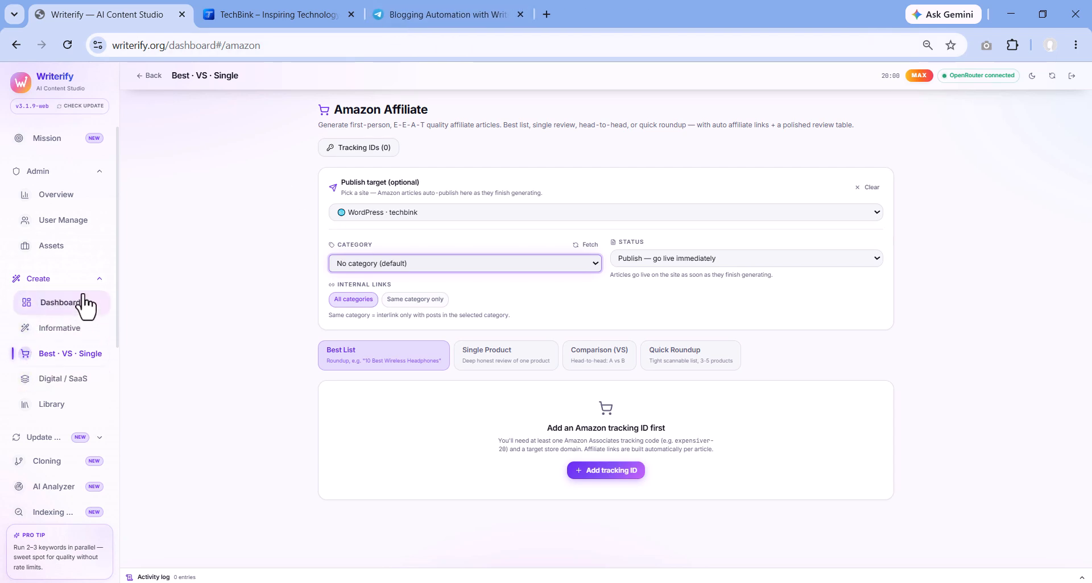
scroll(77, 261, "down", 3)
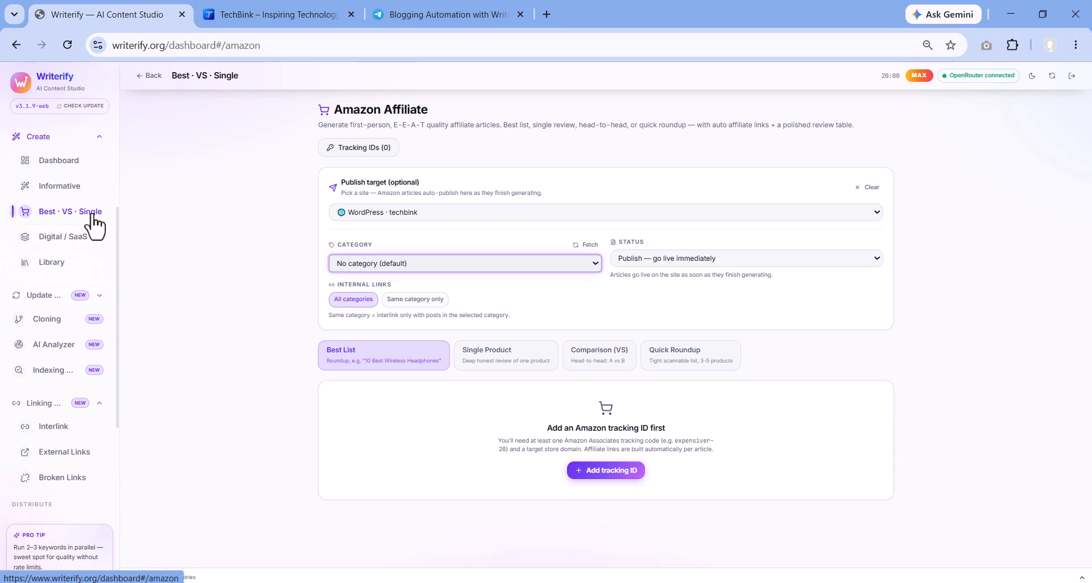
left_click(76, 212)
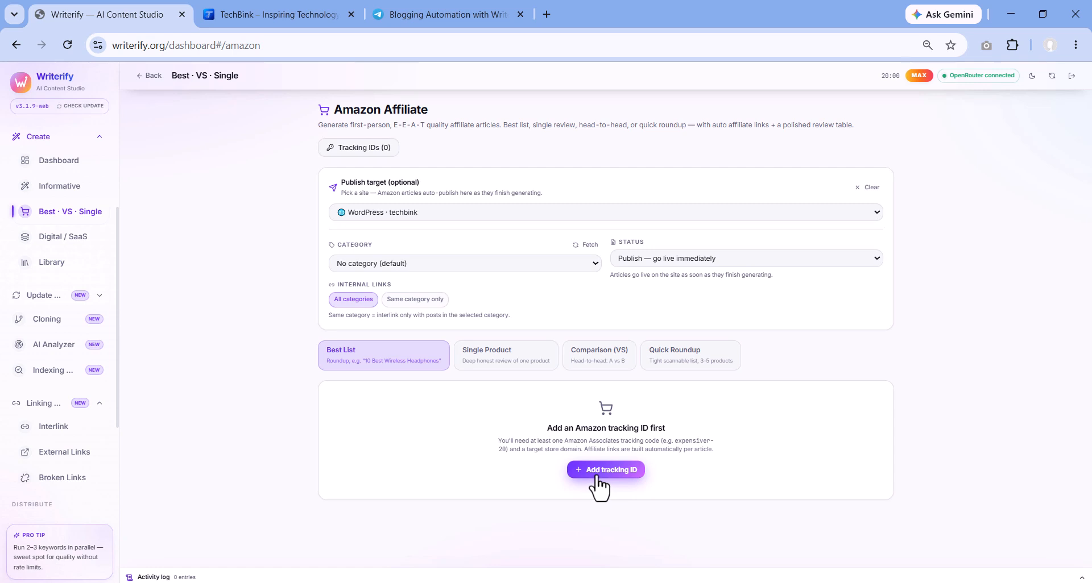
Add an Amazon US tracking ID with the code techbink-20 and the display name Techbink
left_click(614, 471)
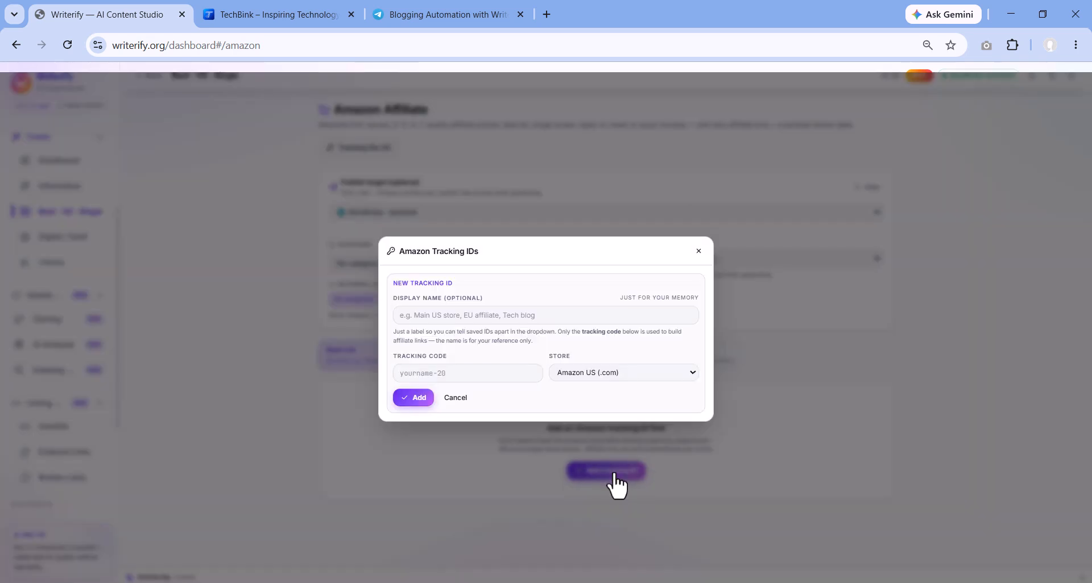
left_click(416, 374)
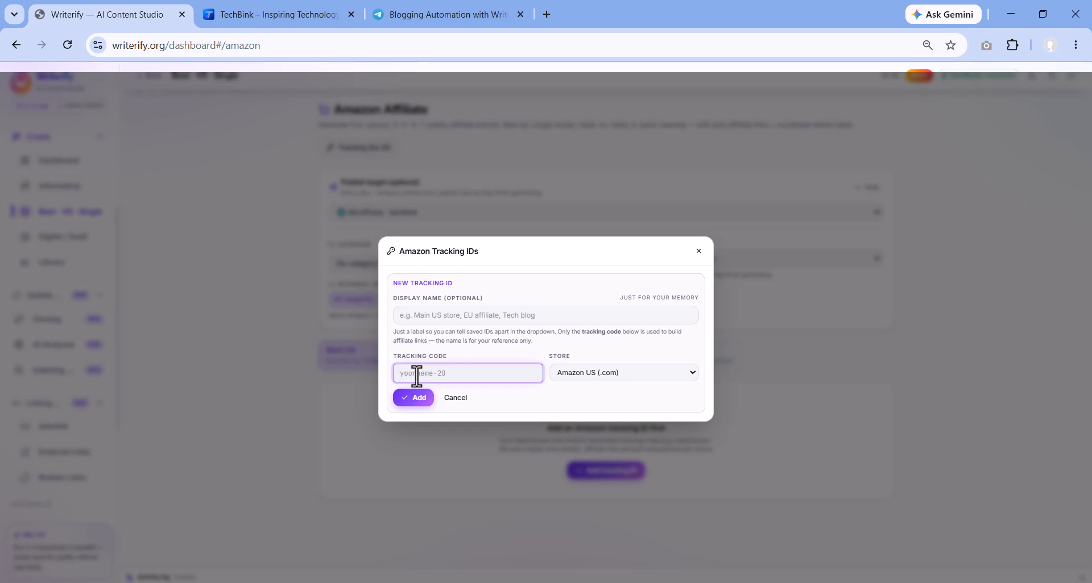
type("techbink-20")
left_click(420, 323)
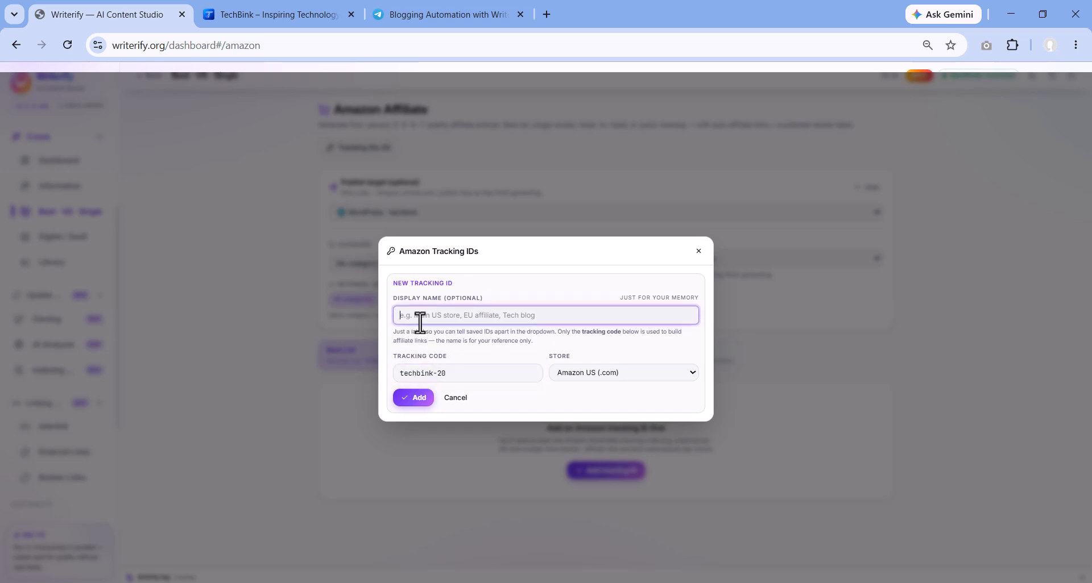
type("Techbink")
left_click(415, 395)
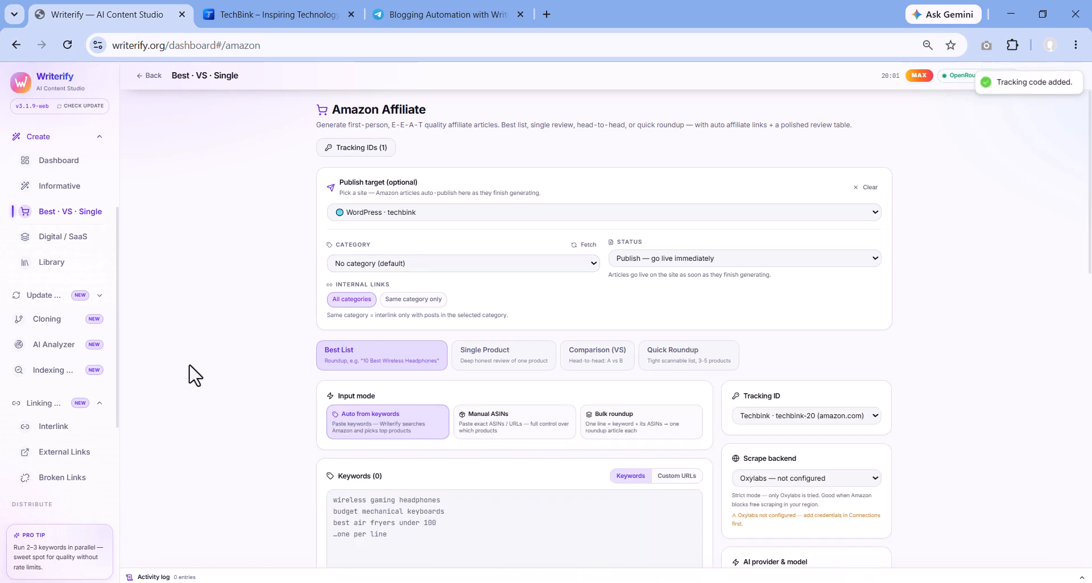
Review the saved Amazon tracking IDs and the form for adding another one, and close them without adding anything
scroll(327, 424, "down", 3)
scroll(325, 441, "up", 1)
scroll(319, 434, "up", 1)
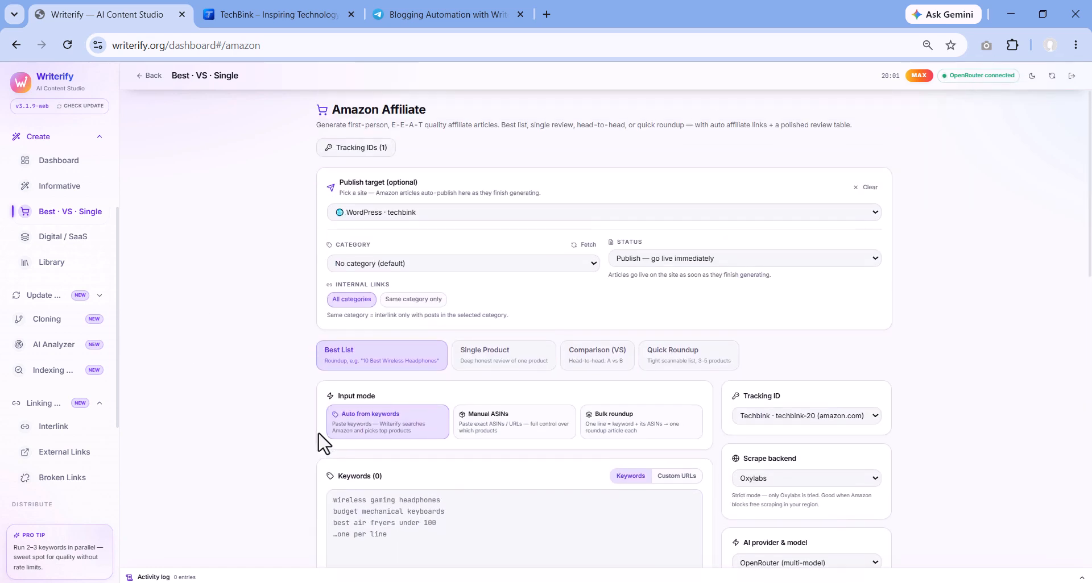
left_click(377, 157)
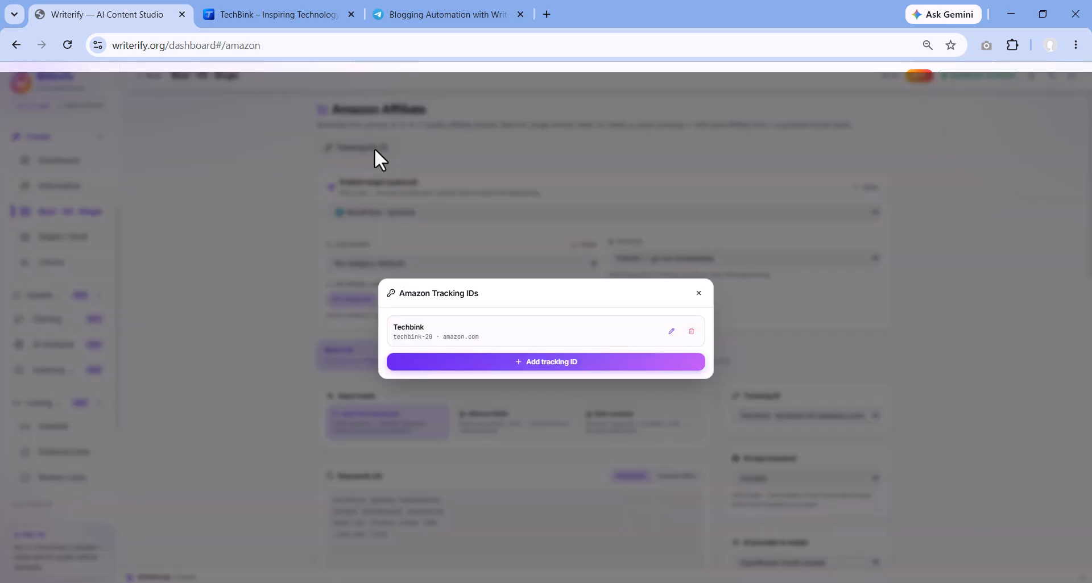
left_click(532, 364)
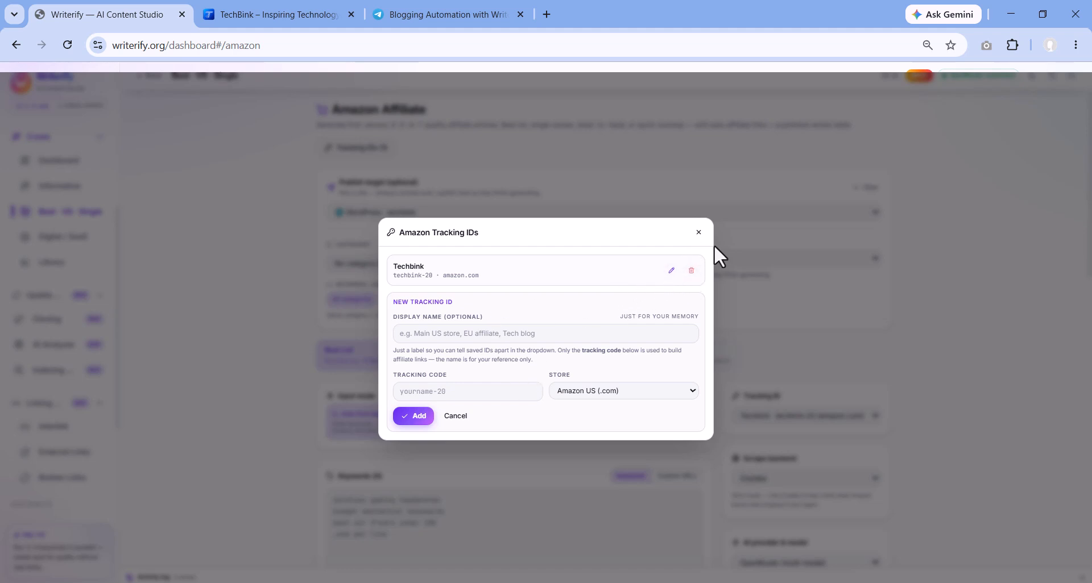
left_click(698, 233)
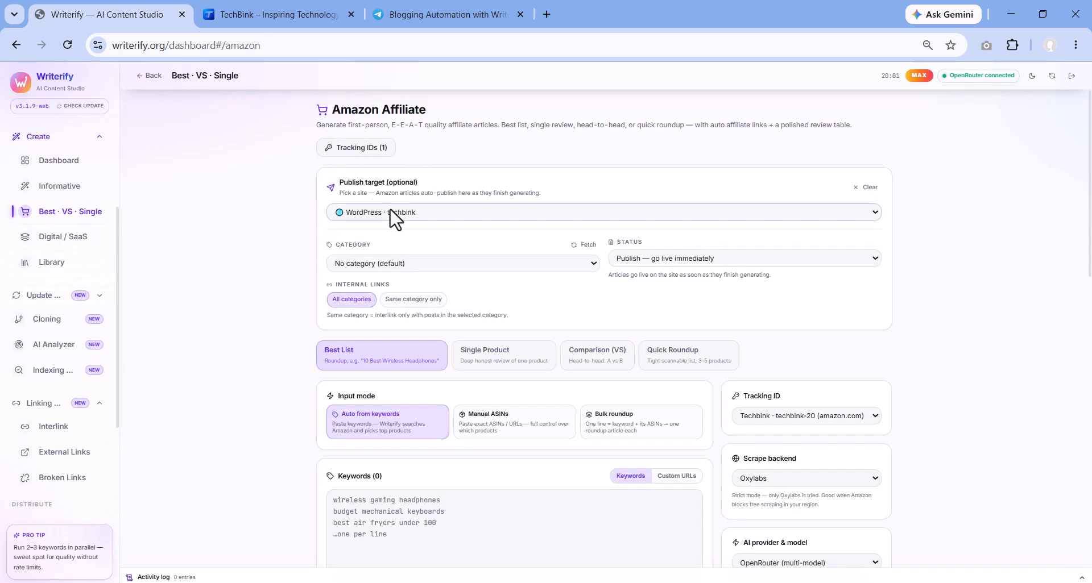
Select the WordPress techbink site as the publish target and set the article category to Apple
left_click(368, 215)
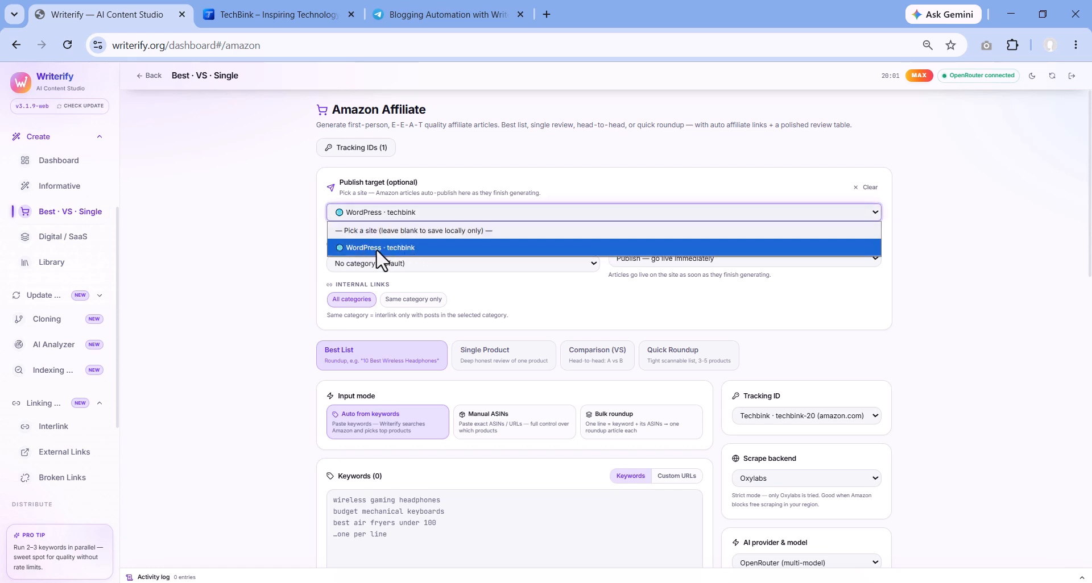
left_click(447, 250)
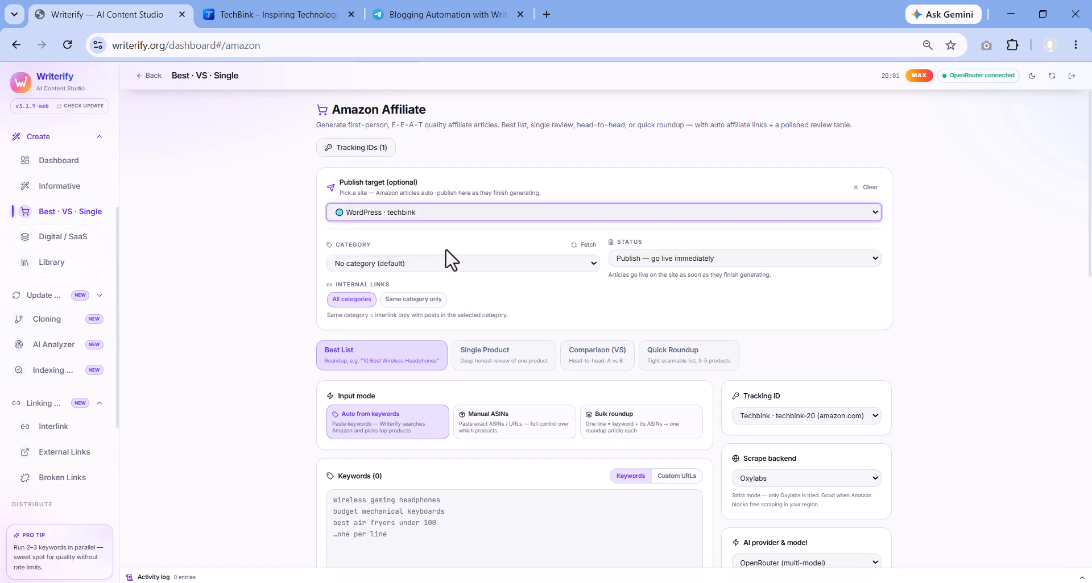
left_click(379, 265)
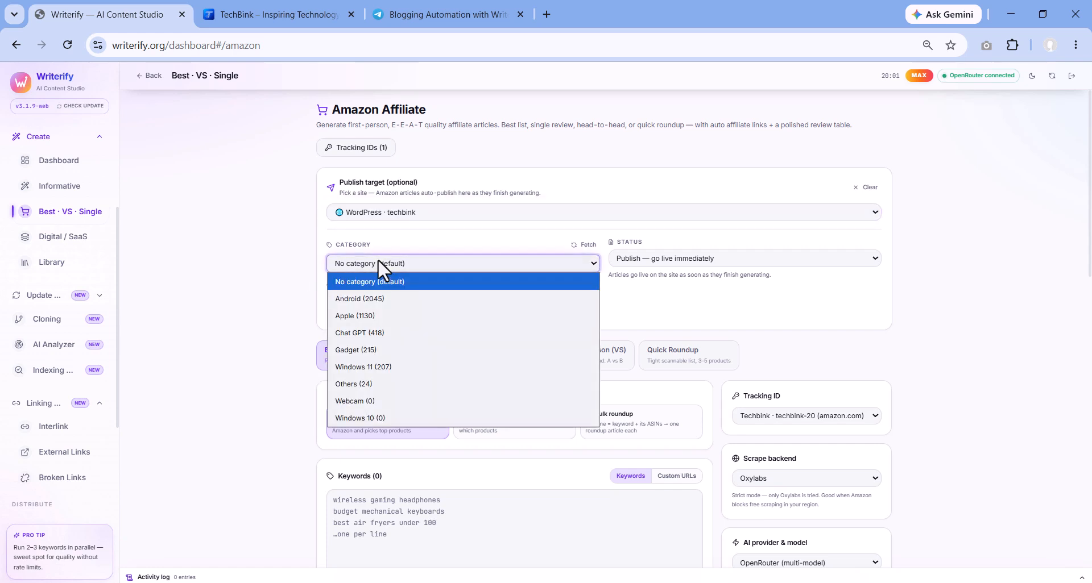
left_click(373, 314)
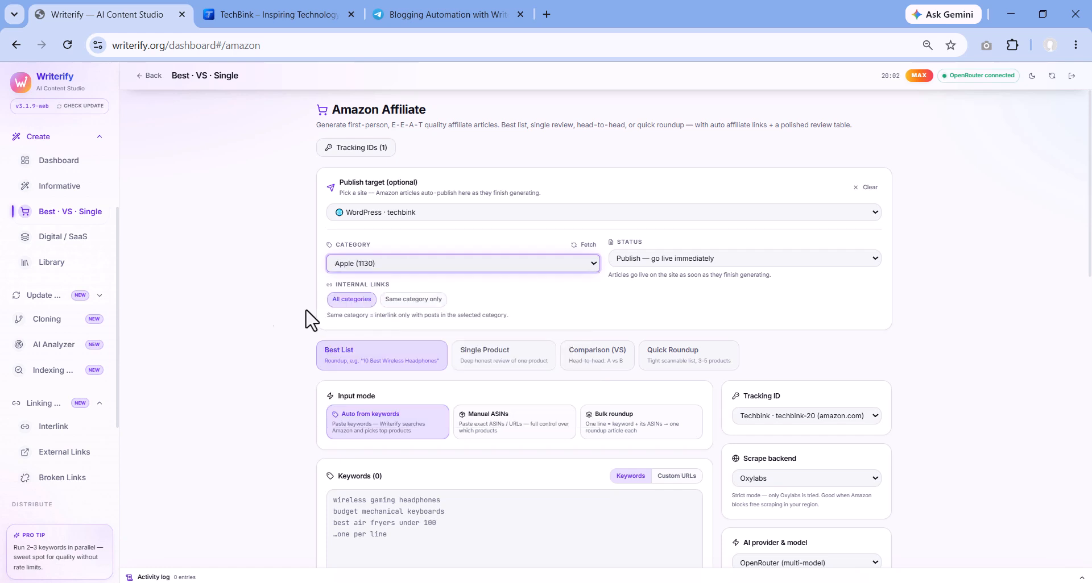
Set the article status to Publish — go live immediately and the category to Apple
left_click(654, 260)
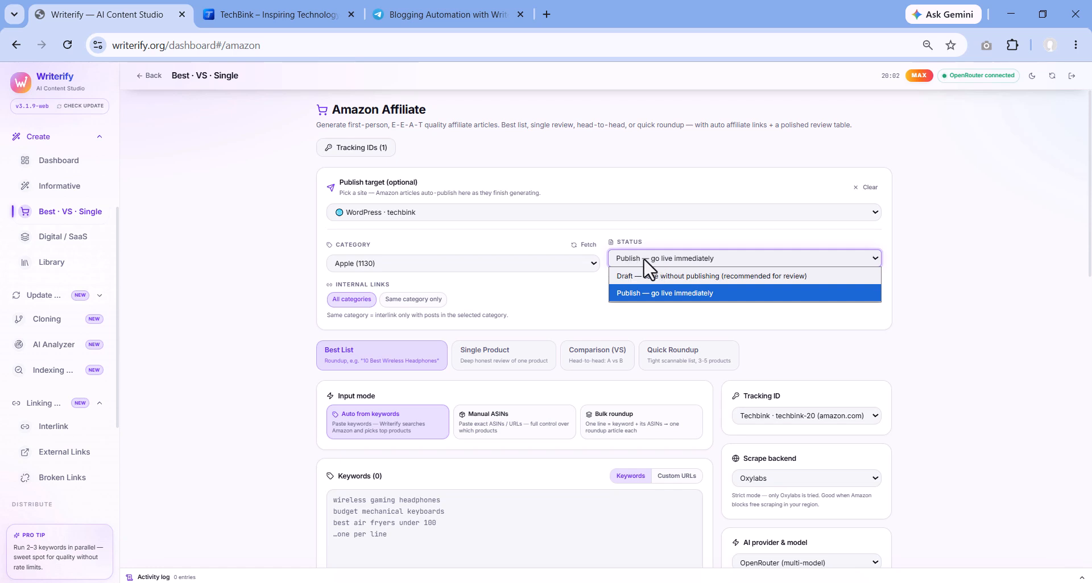
left_click(643, 258)
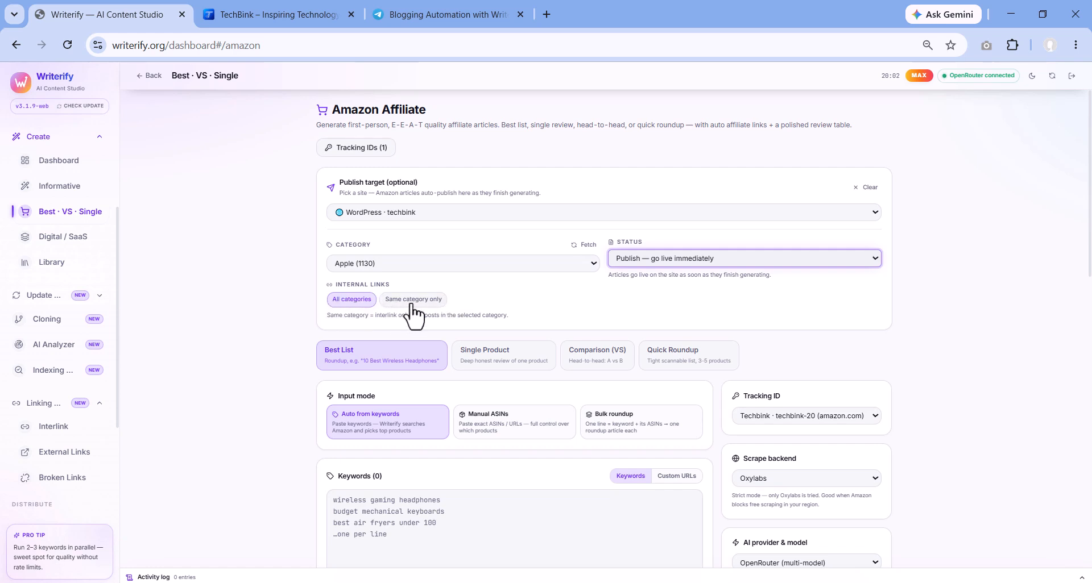
left_click(385, 266)
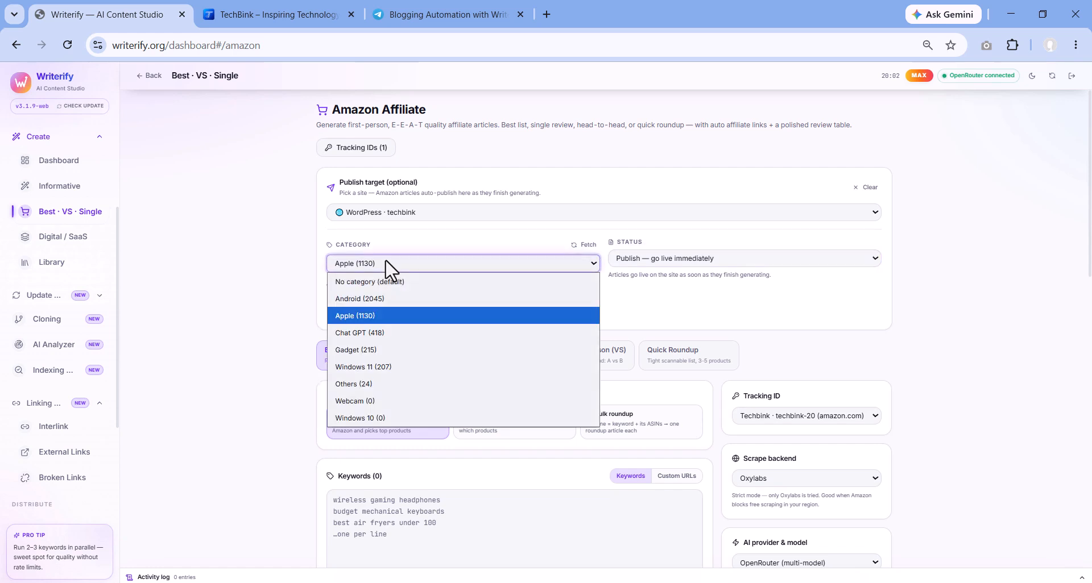
left_click(382, 314)
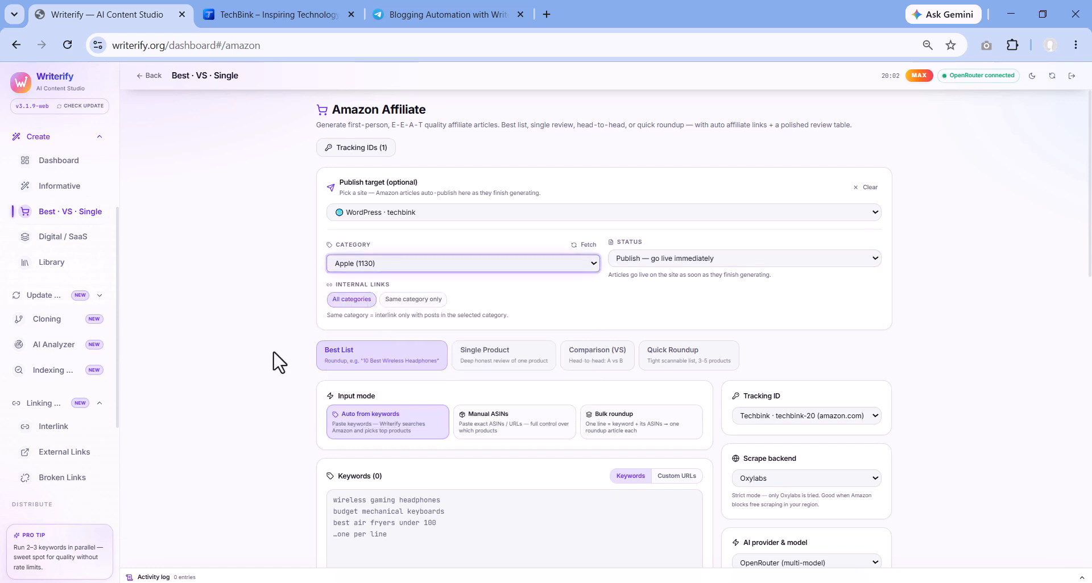
Look through the Manual ASINs and Bulk roundup input modes for the Best List, and return to Auto from keywords
scroll(274, 363, "down", 3)
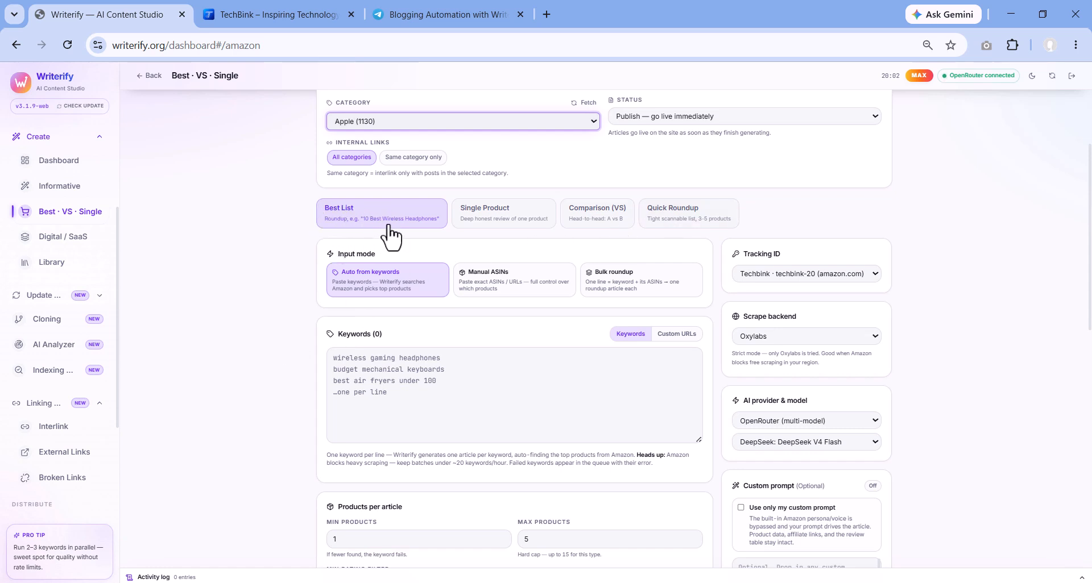
left_click(350, 401)
left_click(390, 382)
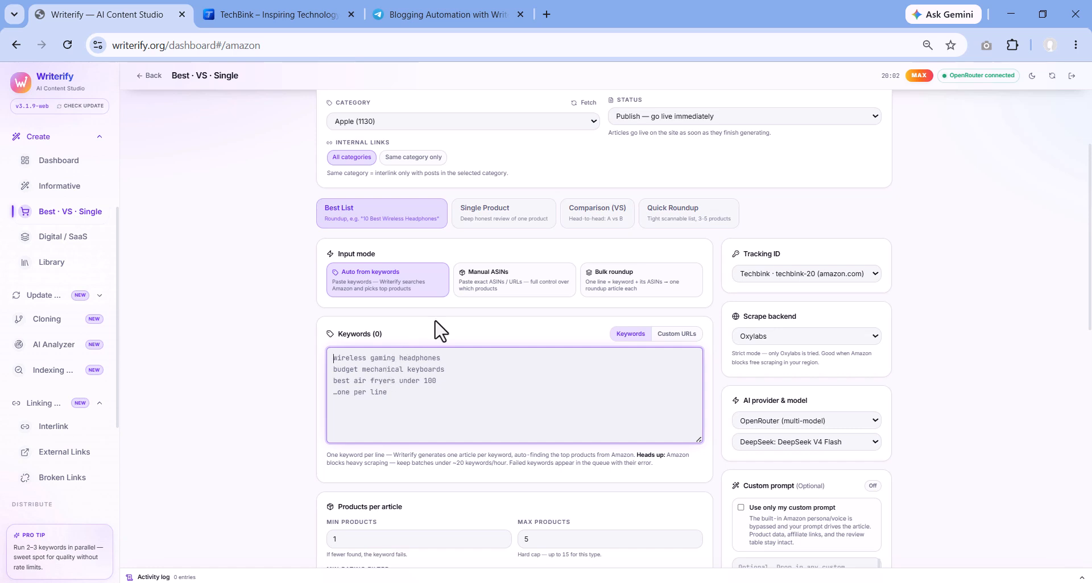
left_click(486, 286)
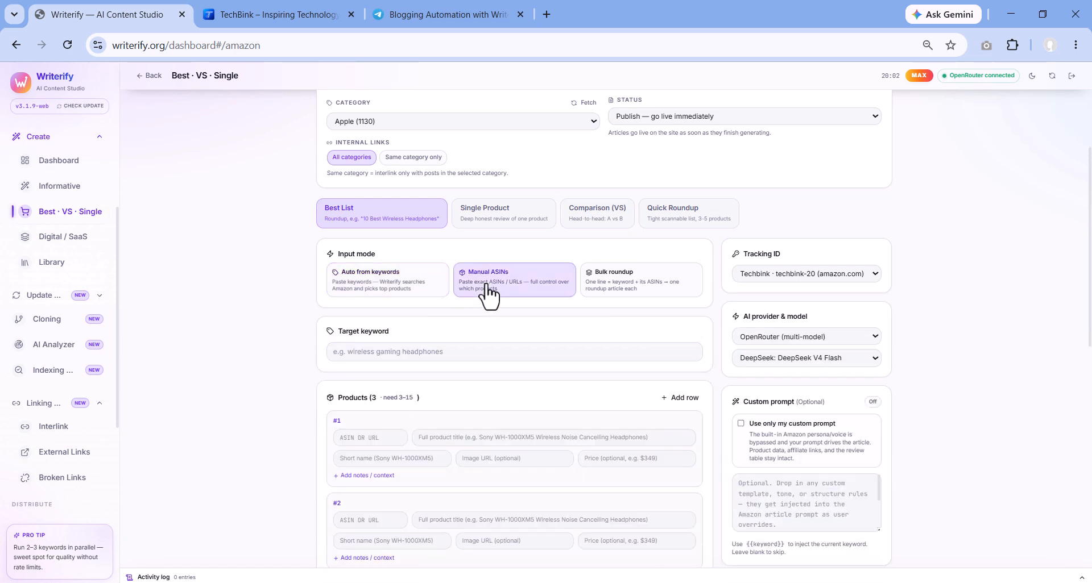
left_click(627, 302)
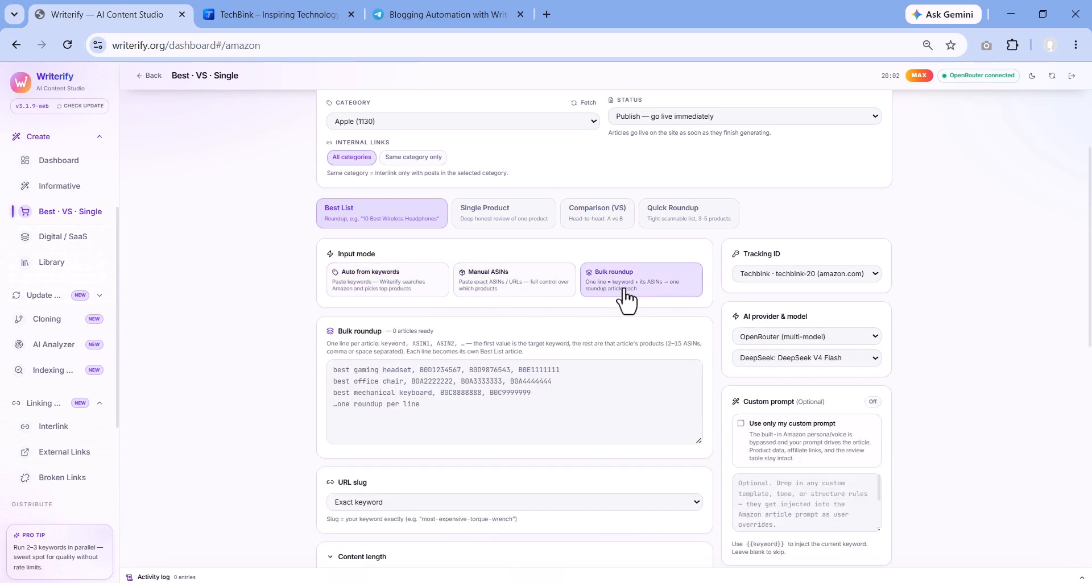
left_click(395, 401)
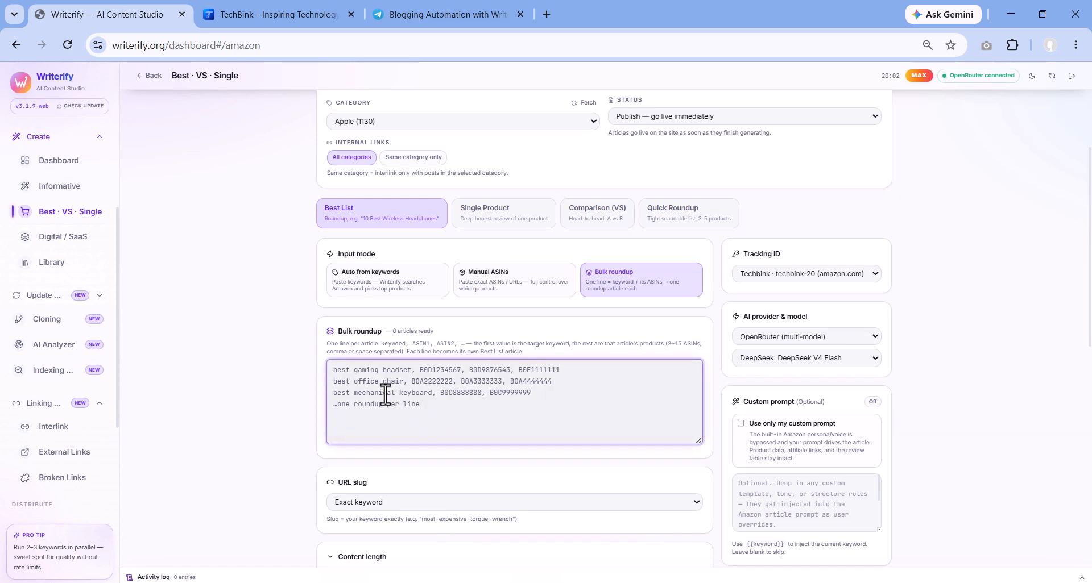
left_click(375, 293)
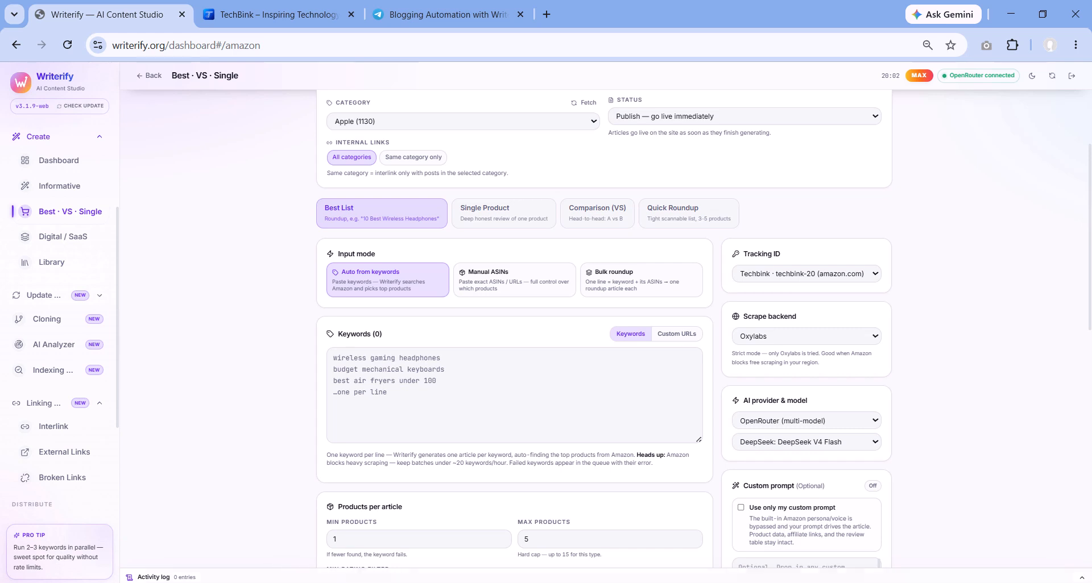
Copy "best mac for video production" and "best macbook for content creators" from the Notepad list into the Keywords field
left_click(300, 540)
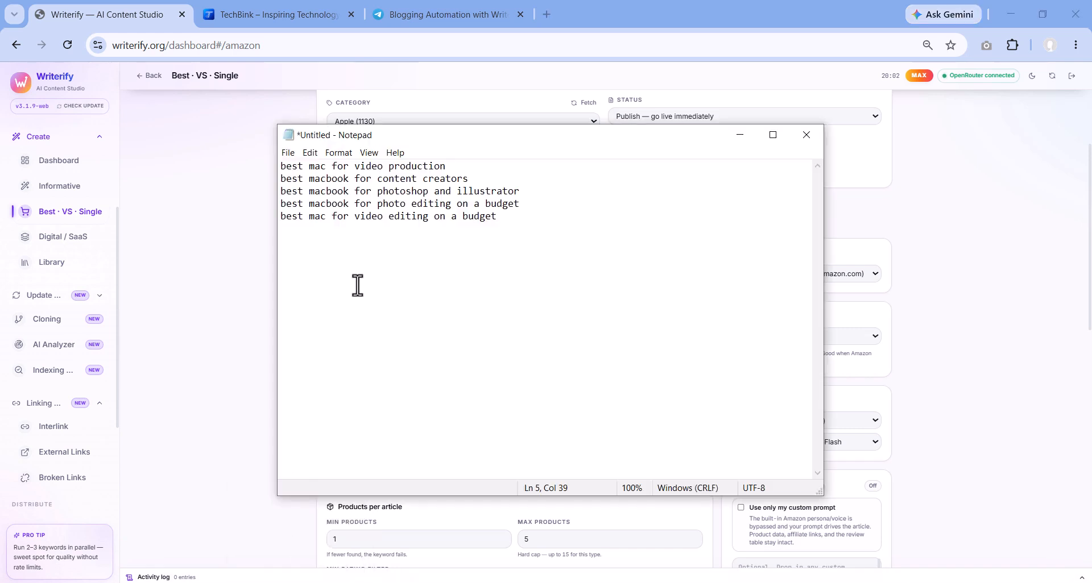
left_click_drag(469, 179, 248, 166)
key("ctrl+c")
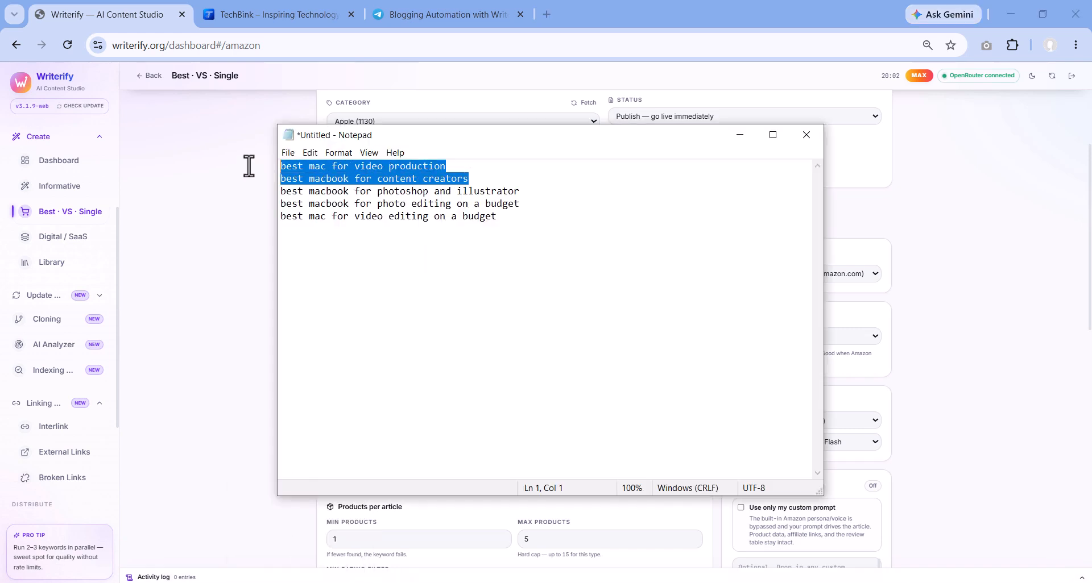
left_click(237, 389)
left_click(390, 377)
key("ctrl+v")
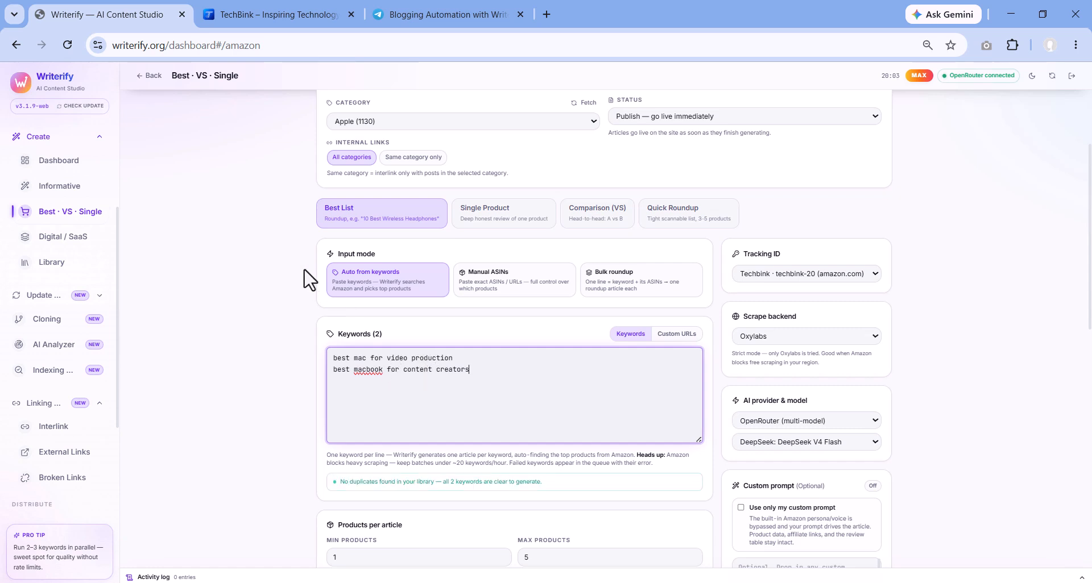
Select the Techbink techbink-20 (amazon.com) tracking ID and Oxylabs as the scrape backend
left_click(774, 278)
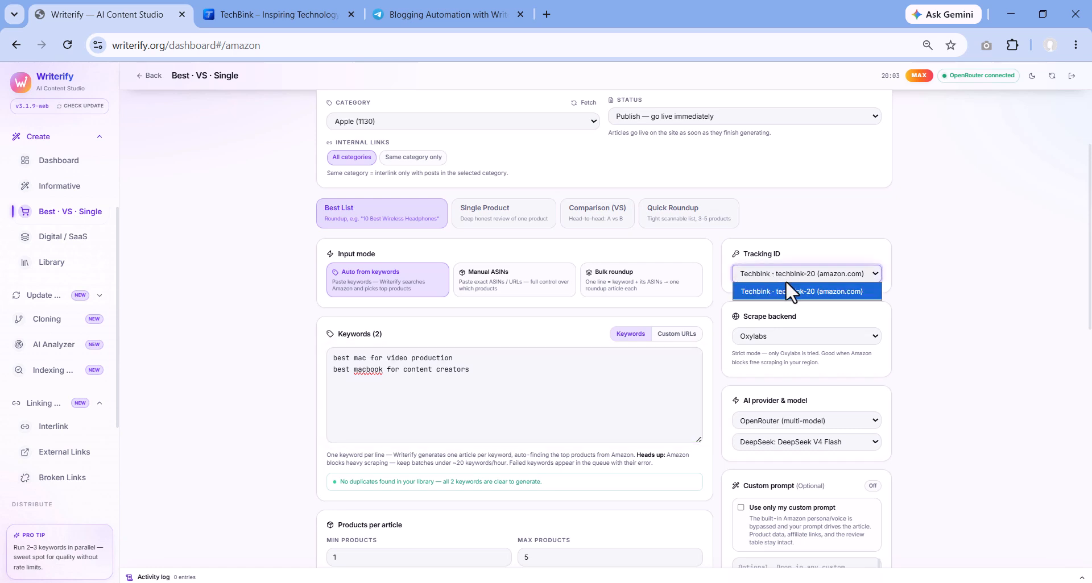
left_click(779, 291)
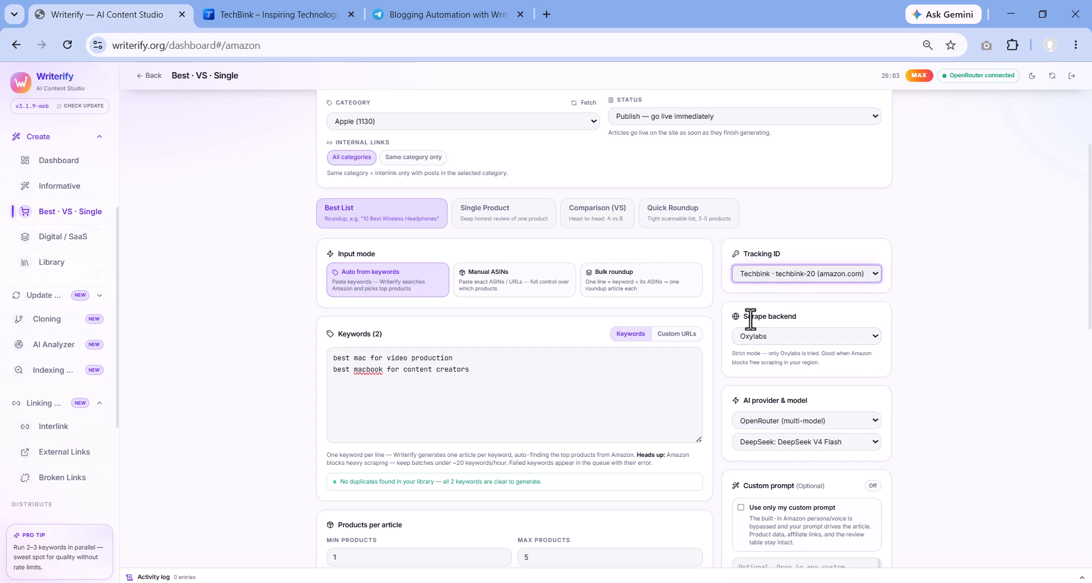
left_click(762, 334)
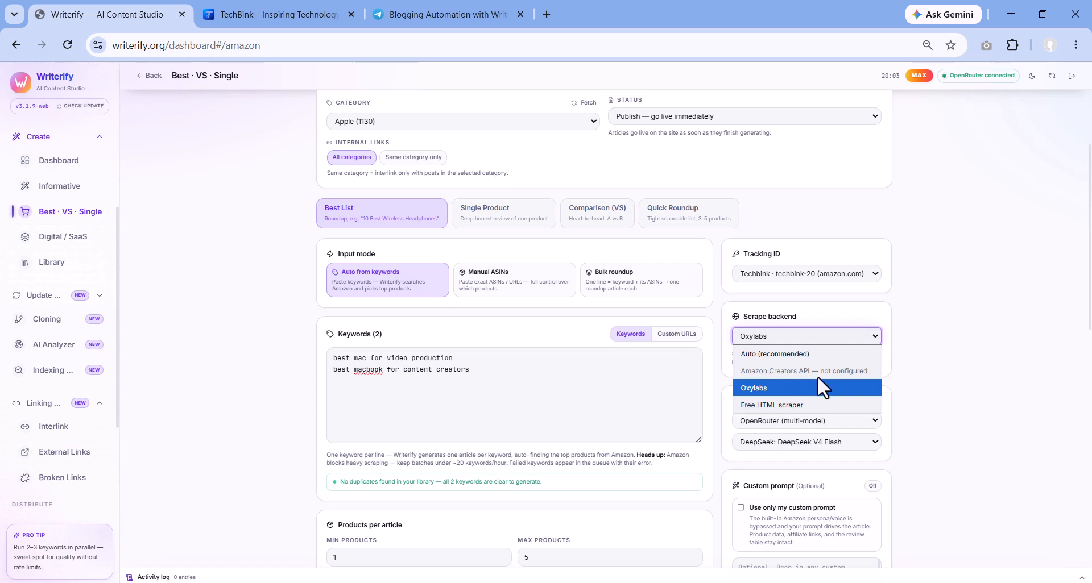
left_click(764, 387)
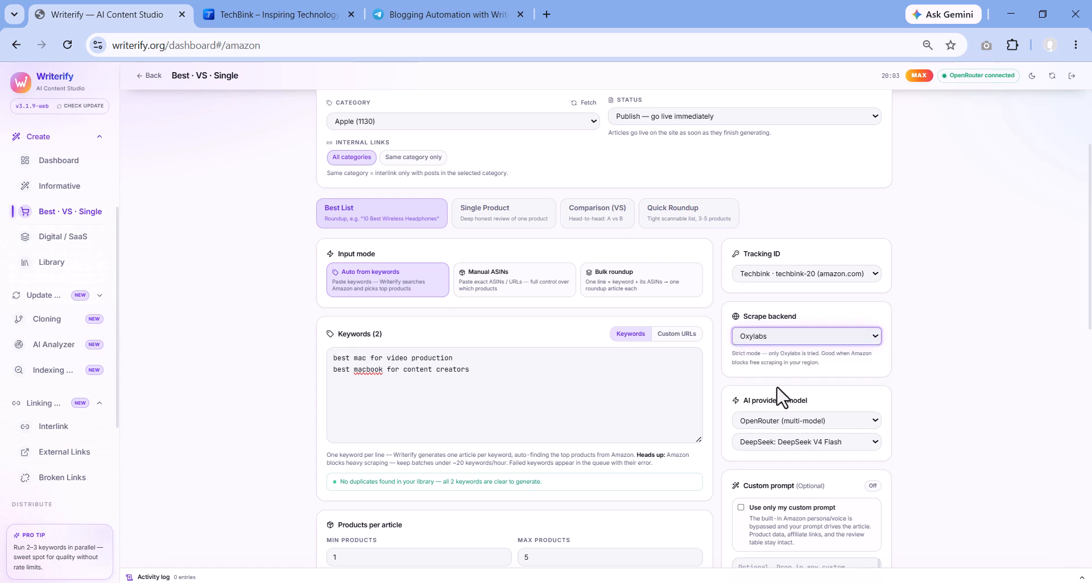
Check the available OpenRouter models and keep DeepSeek: DeepSeek V4 Flash as the AI model
scroll(731, 411, "down", 1)
scroll(732, 411, "down", 2)
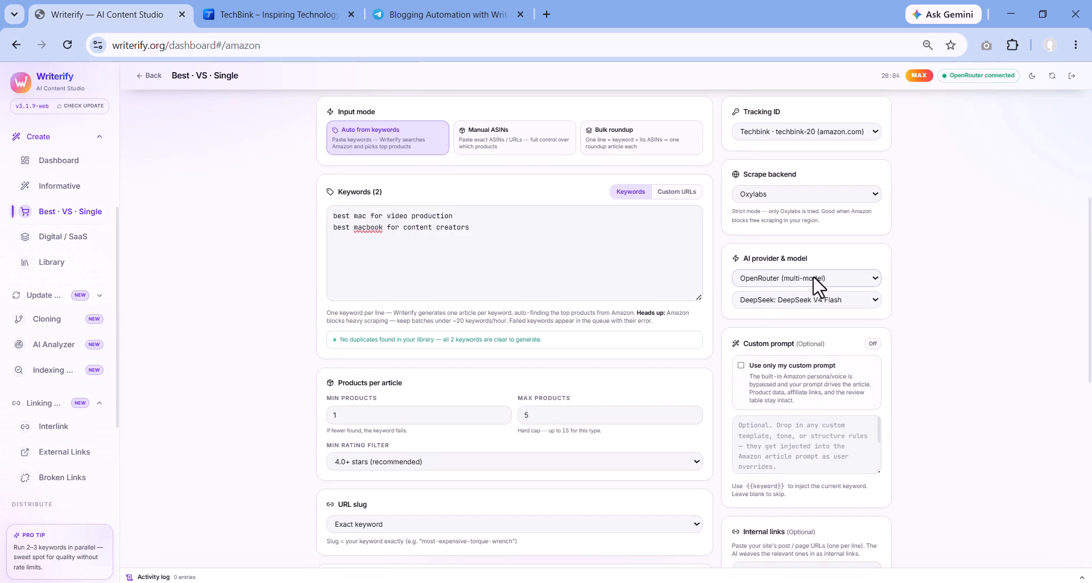
left_click(756, 301)
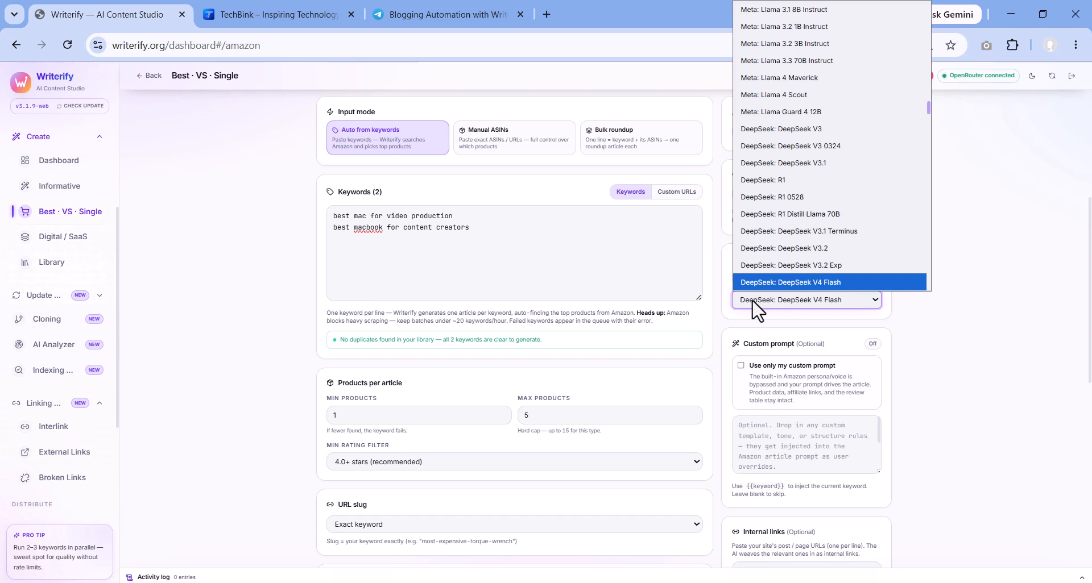
left_click(756, 305)
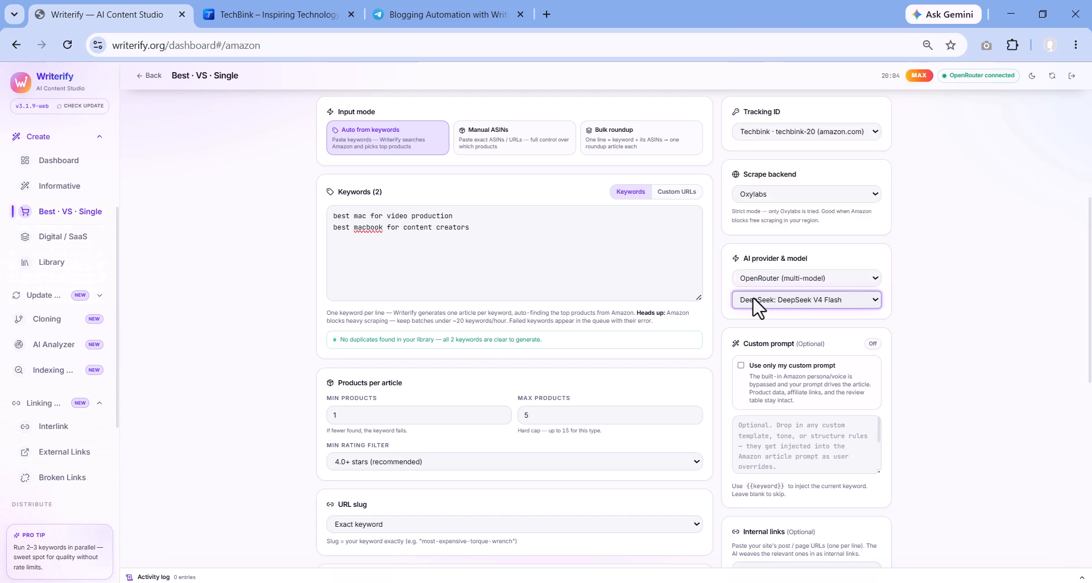
Set the minimum rating filter to 4.0+ stars (recommended) and the URL slug to Exact keyword
scroll(722, 398, "down", 2)
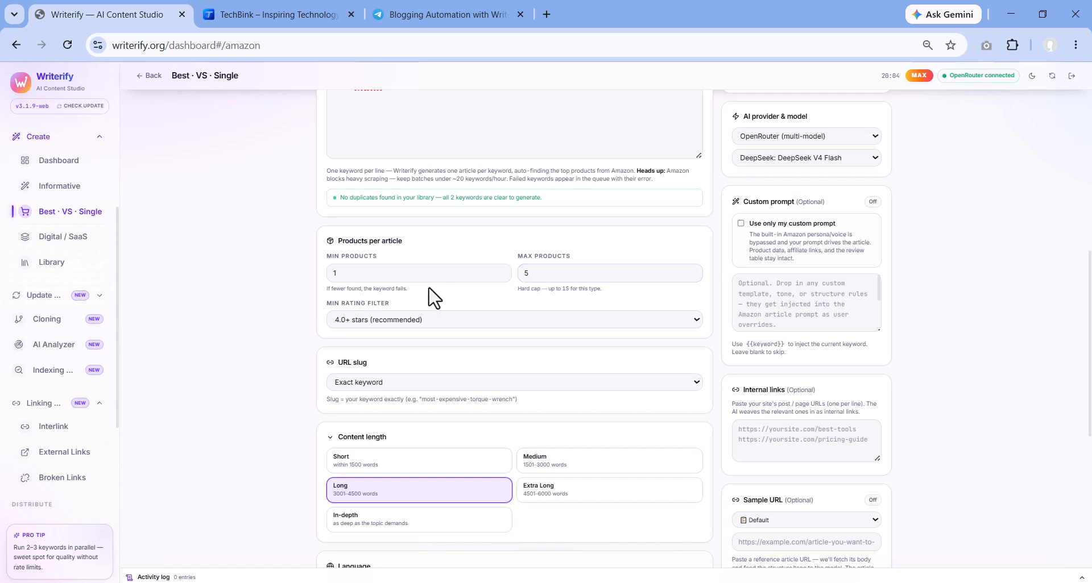
scroll(449, 287, "up", 1)
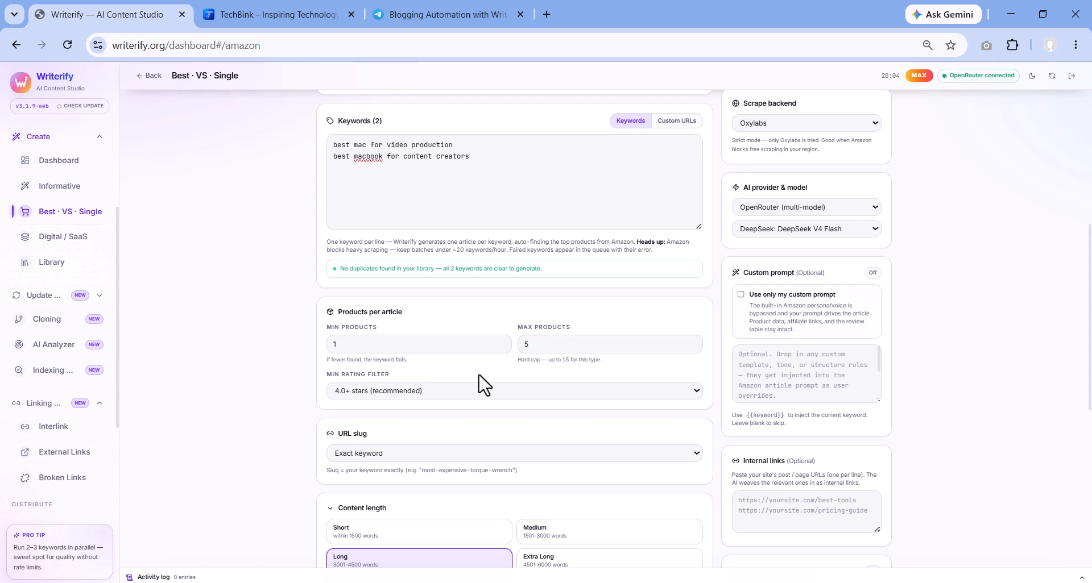
left_click(366, 392)
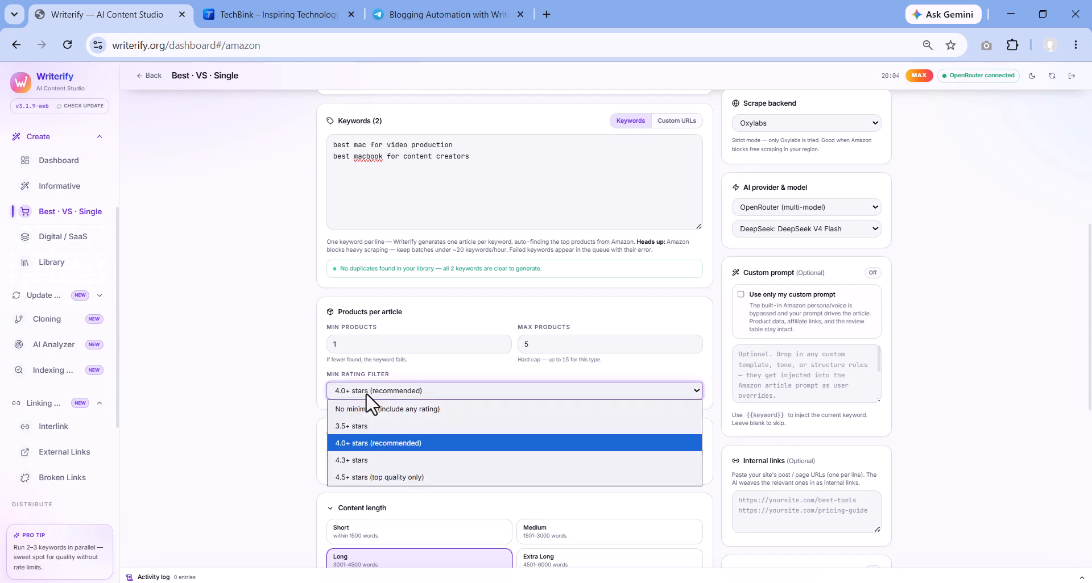
left_click(379, 447)
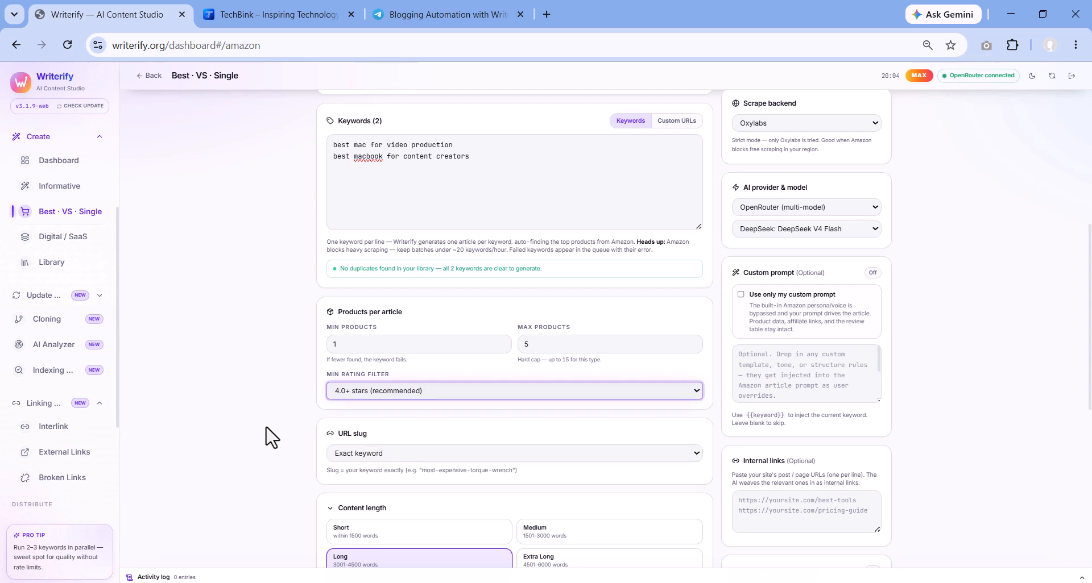
scroll(278, 435, "down", 1)
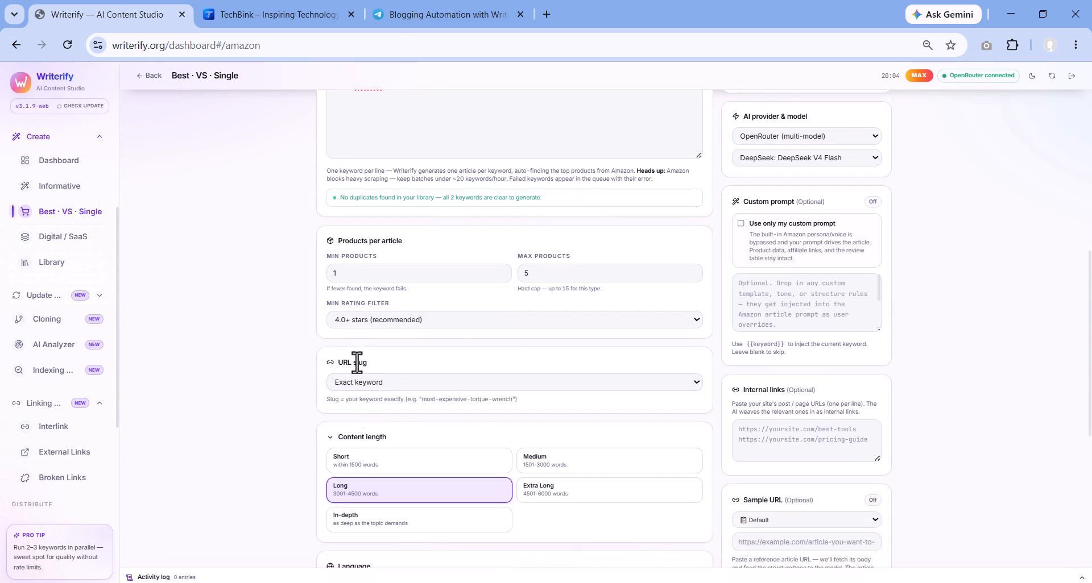
left_click(376, 389)
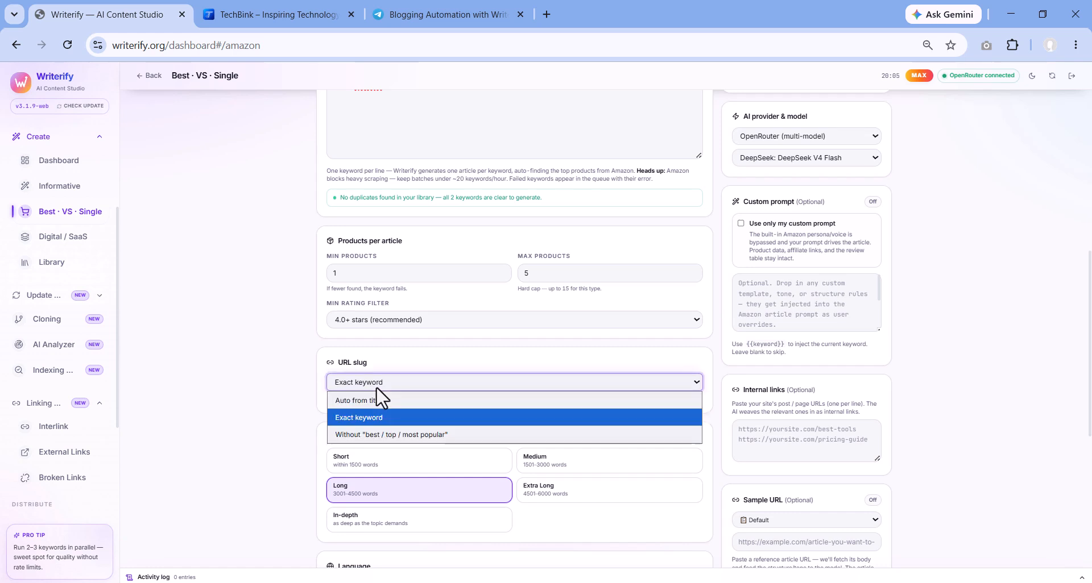
left_click(377, 418)
Review the content length, language and custom prompt settings, switching Use only my custom prompt on and back off
scroll(304, 402, "up", 2)
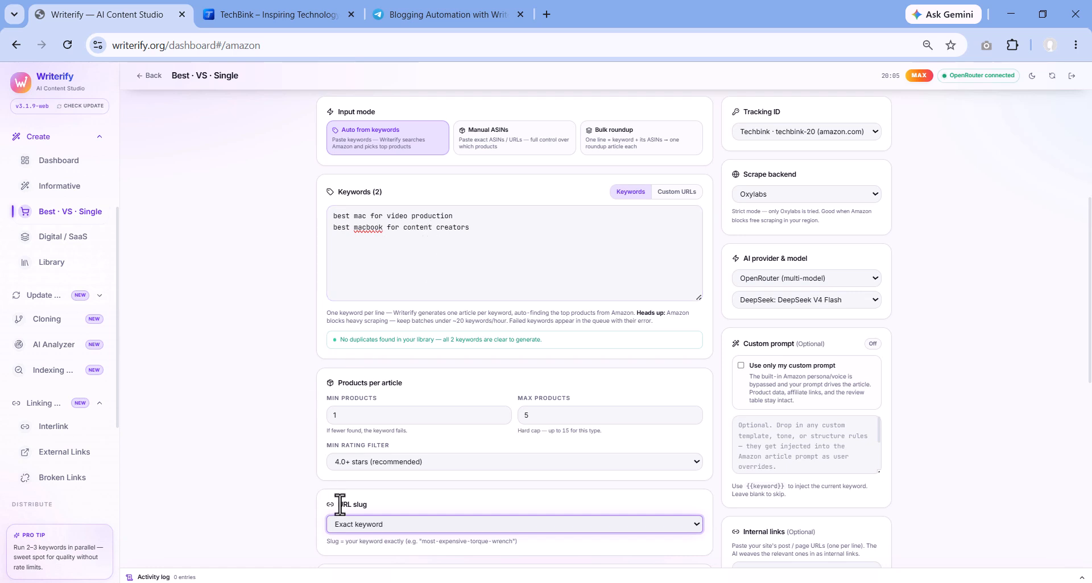
scroll(304, 487, "down", 2)
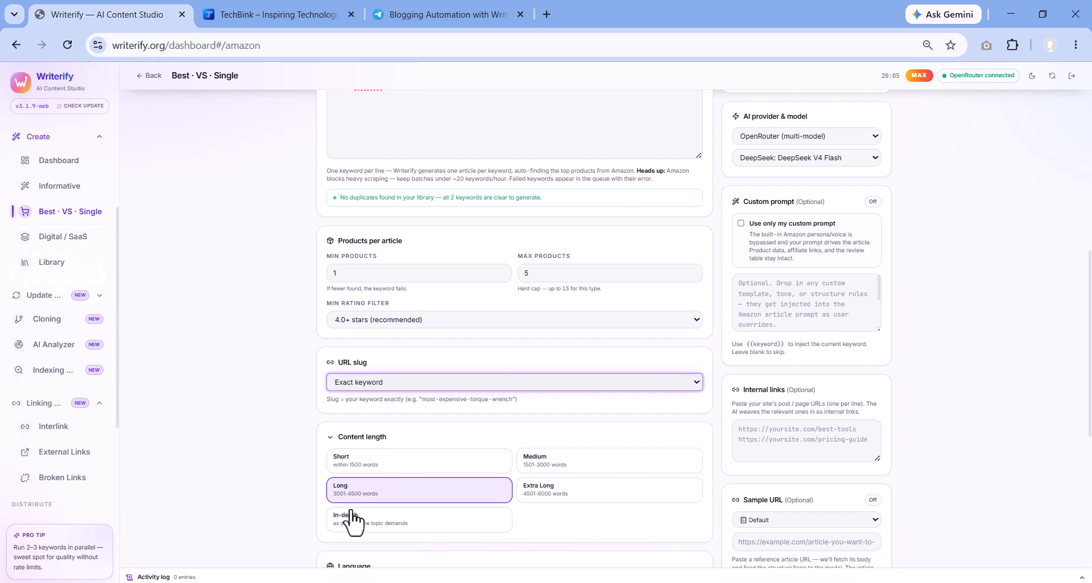
scroll(629, 495, "up", 2)
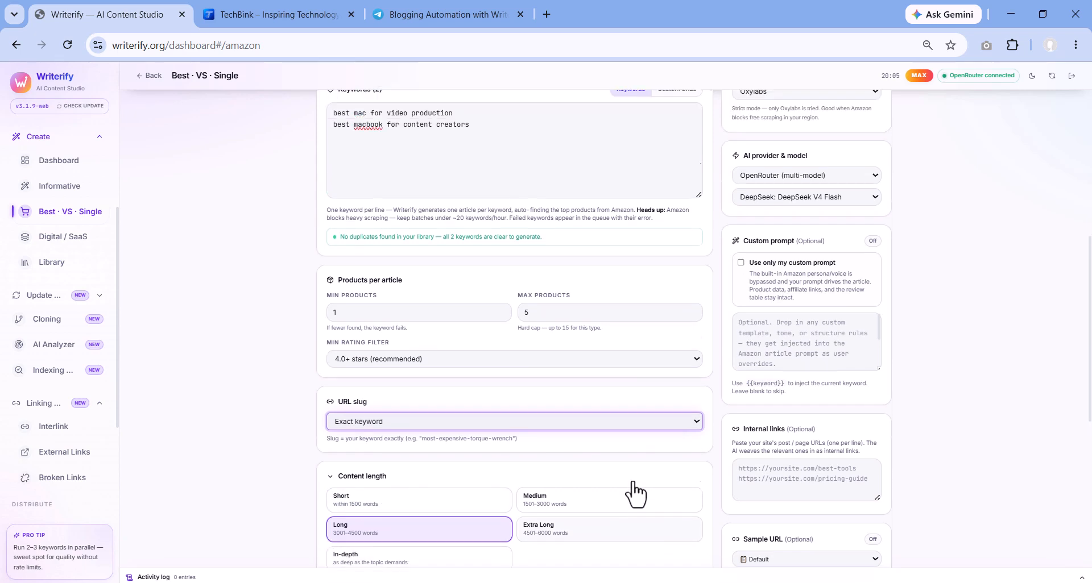
scroll(548, 458, "down", 5)
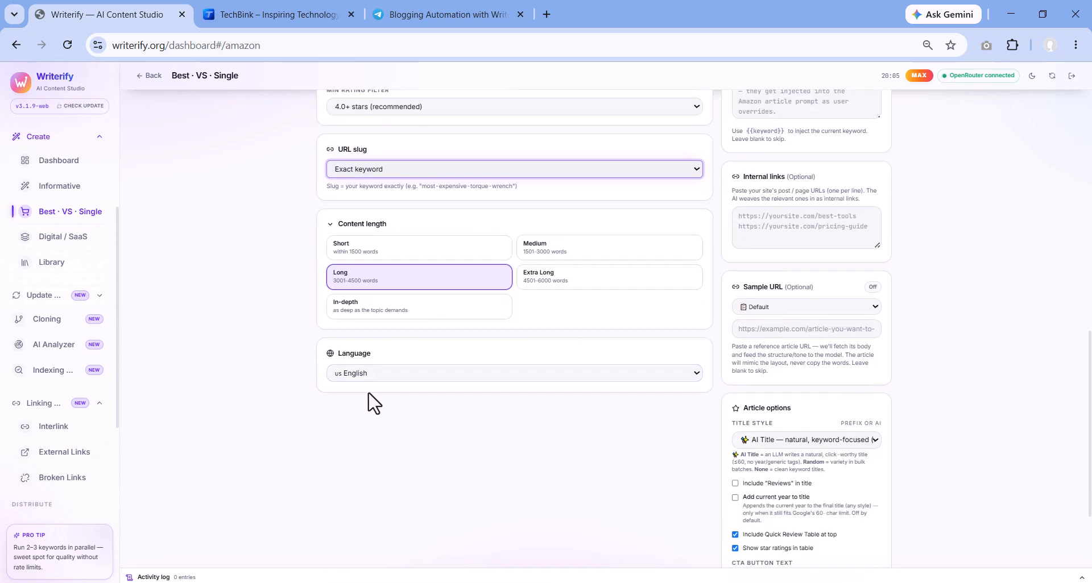
scroll(549, 423, "up", 4)
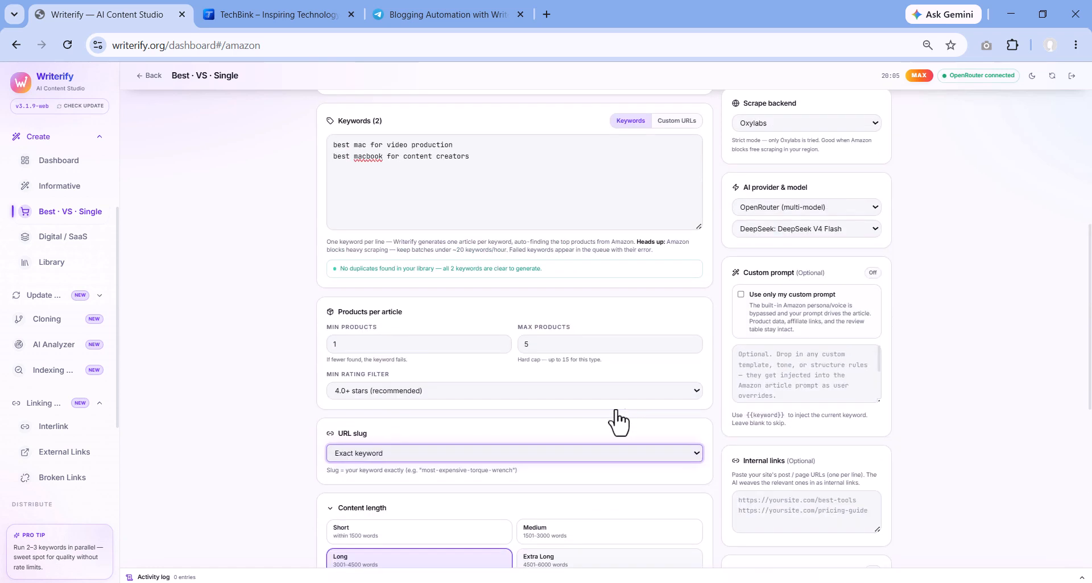
left_click(777, 366)
left_click(777, 366)
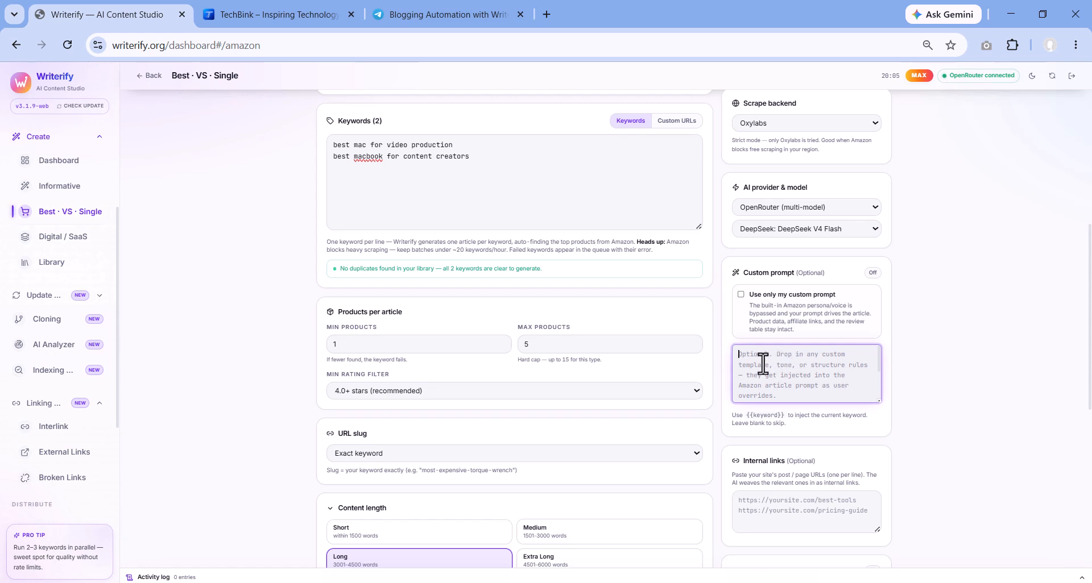
left_click(741, 295)
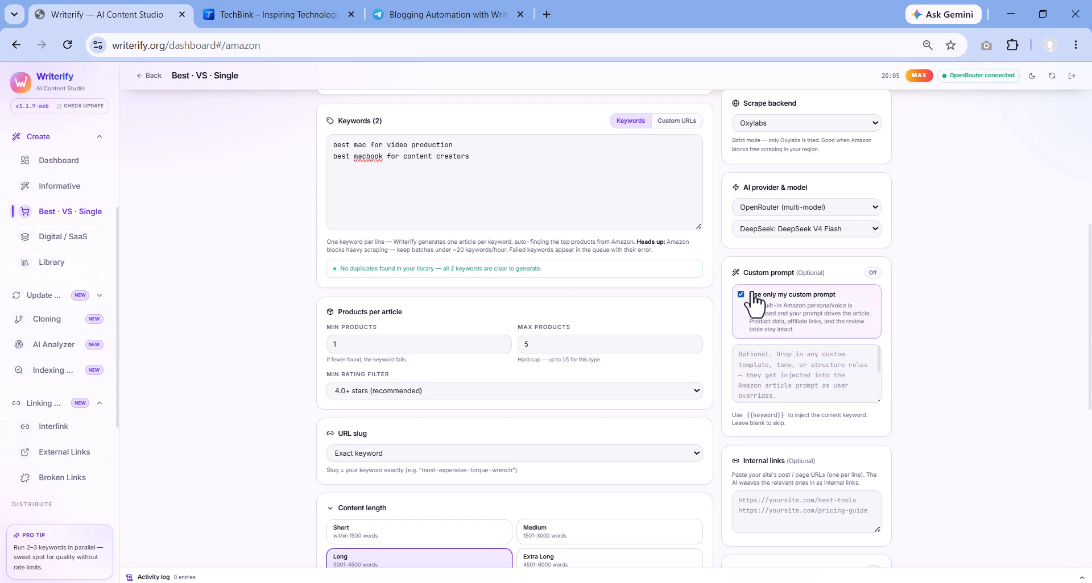
left_click(739, 295)
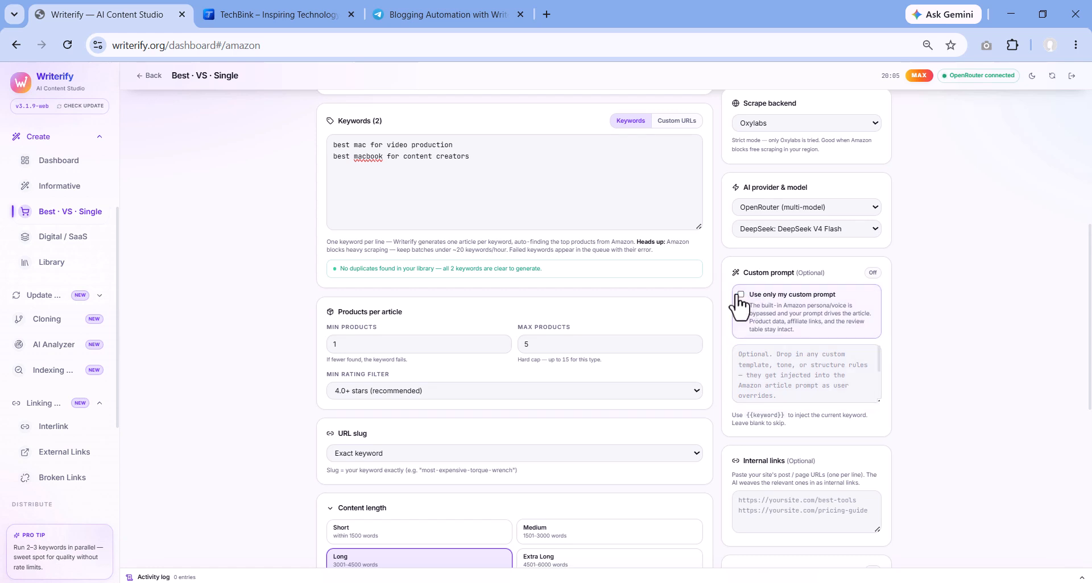
left_click(771, 370)
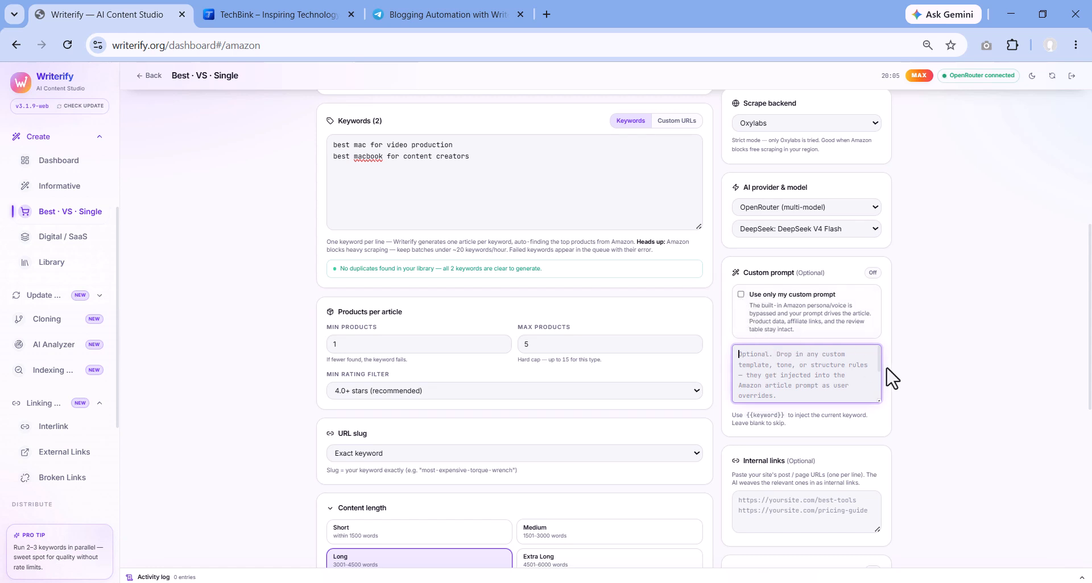
Review the optional Internal links field and the Sample URL template choices, keeping Default as the template
scroll(893, 375, "down", 2)
left_click(751, 373)
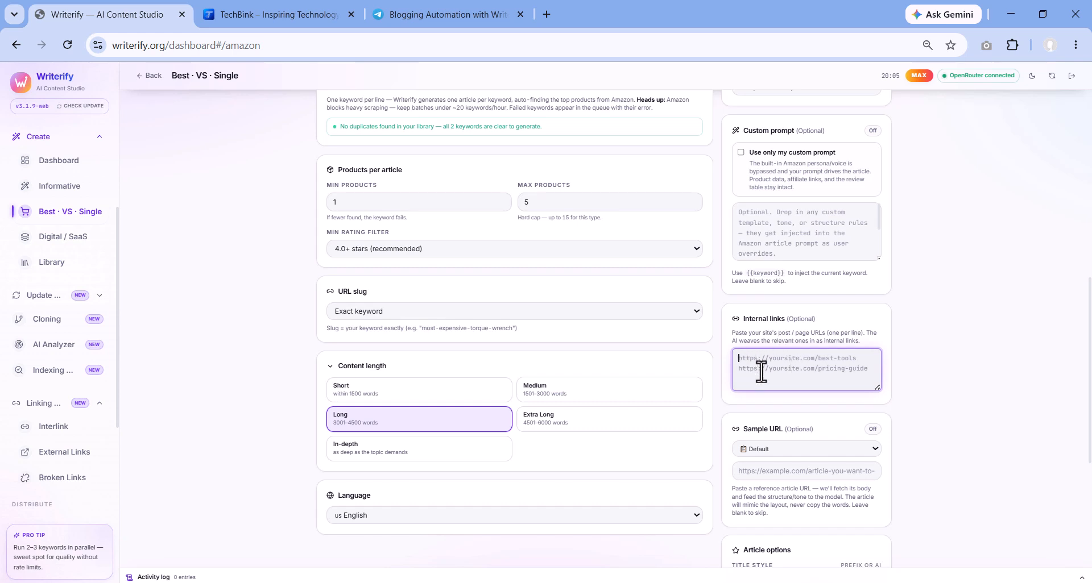
scroll(548, 349, "up", 4)
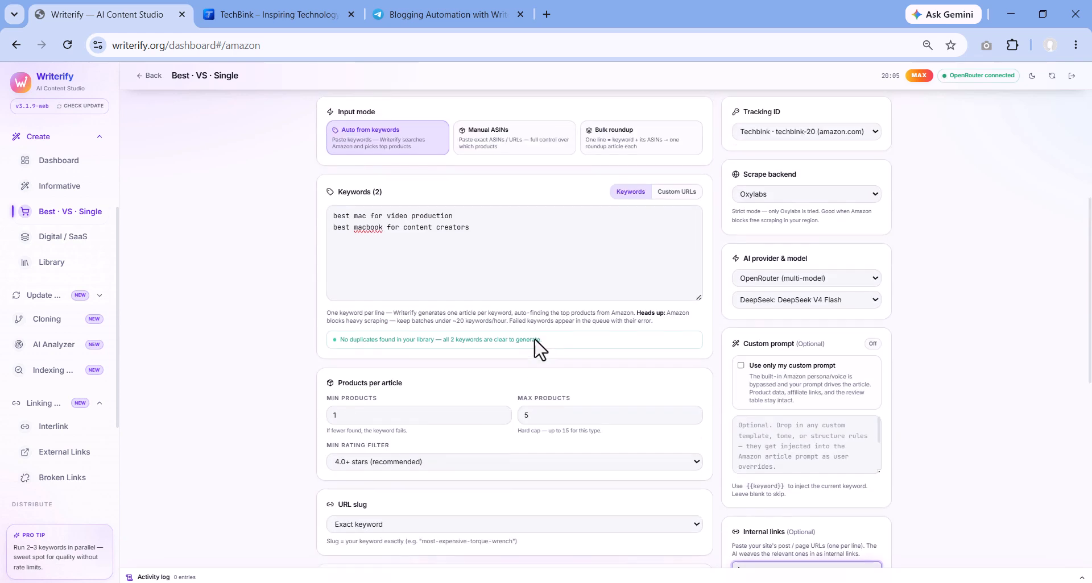
scroll(740, 427, "down", 2)
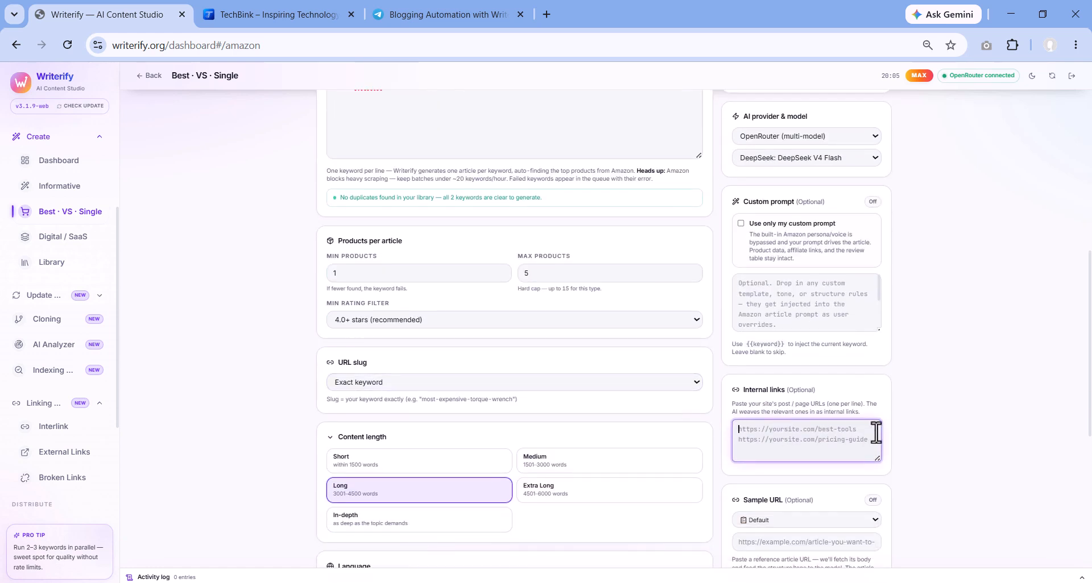
scroll(754, 435, "down", 4)
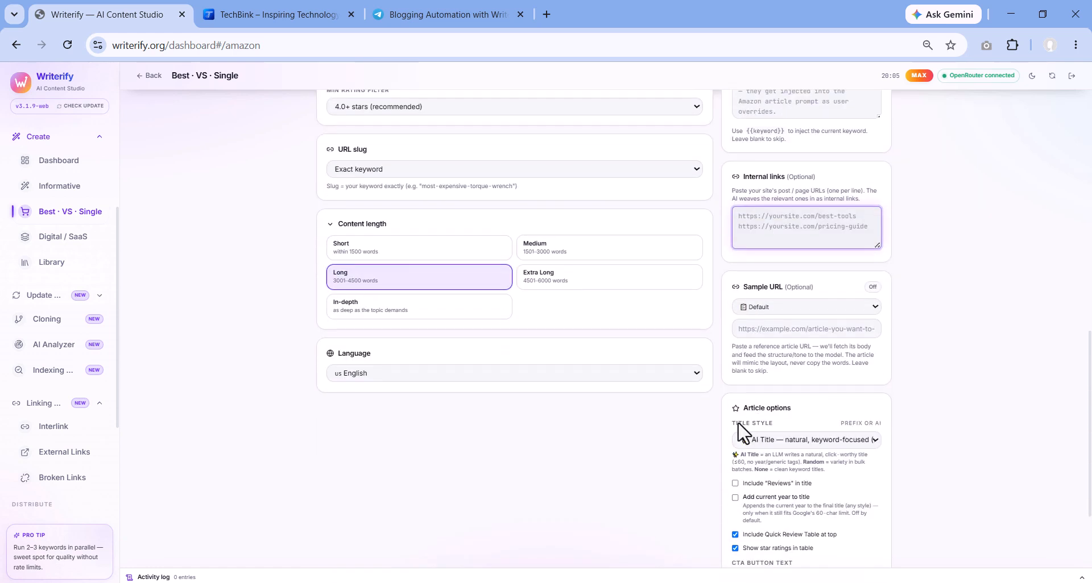
left_click(785, 310)
left_click(783, 308)
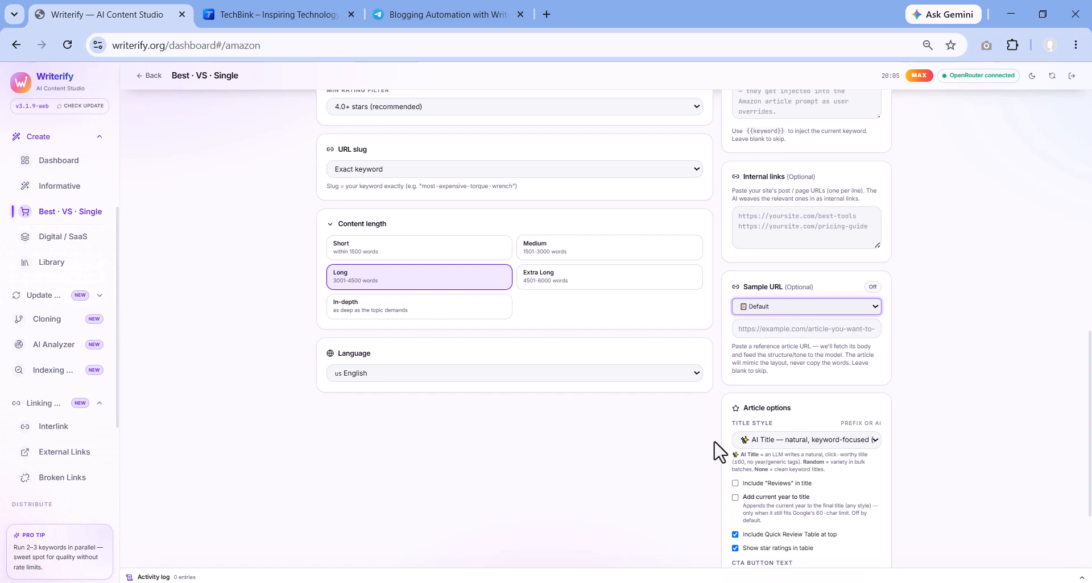
Keep AI Title — natural, keyword-focused (≤60) as the title style and review the remaining article options and CTA button text
scroll(702, 457, "down", 3)
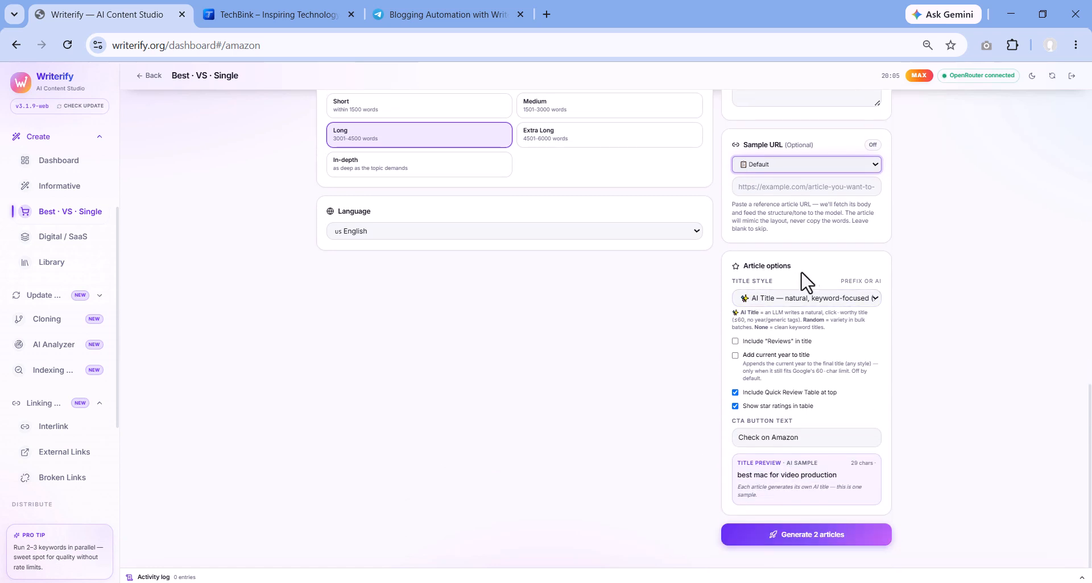
left_click(779, 300)
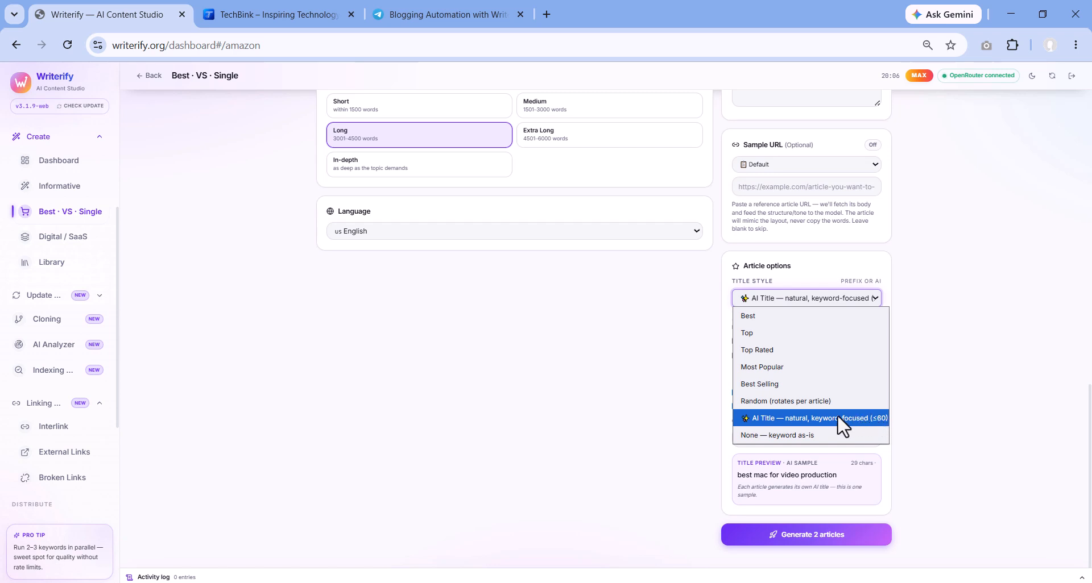
left_click(876, 423)
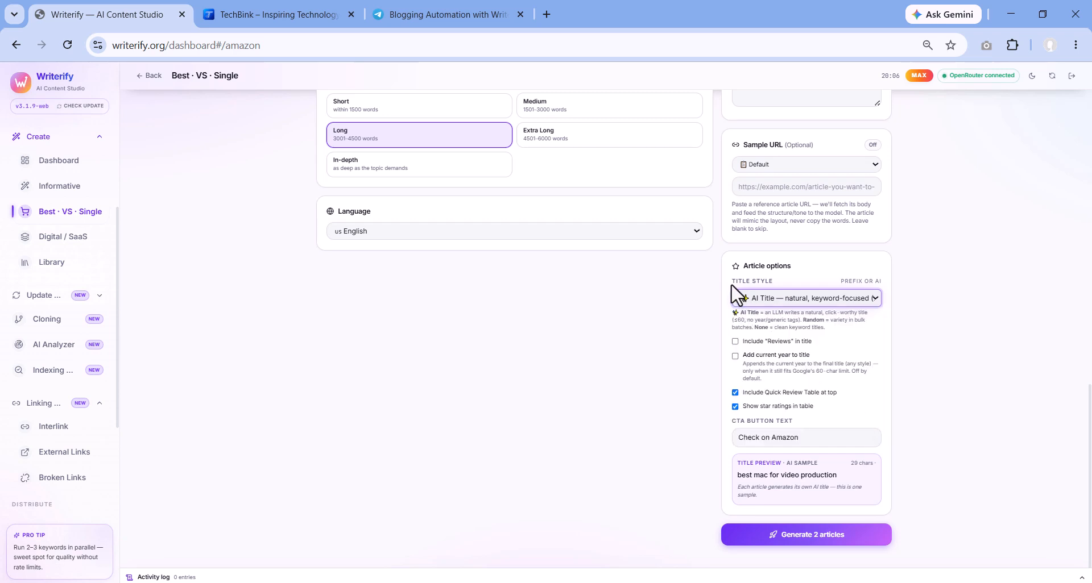
left_click(953, 311)
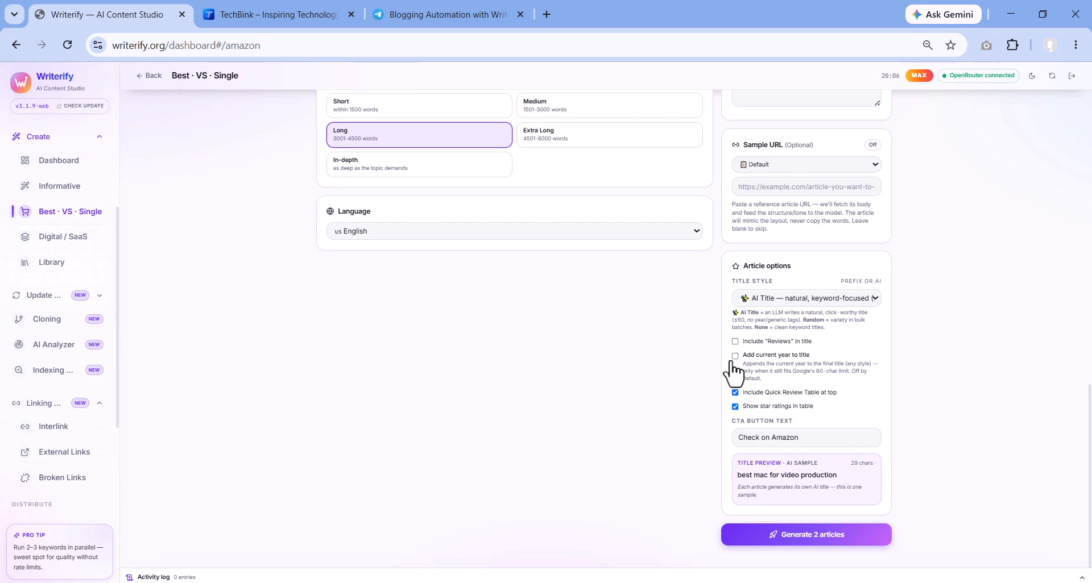
scroll(680, 382, "down", 1)
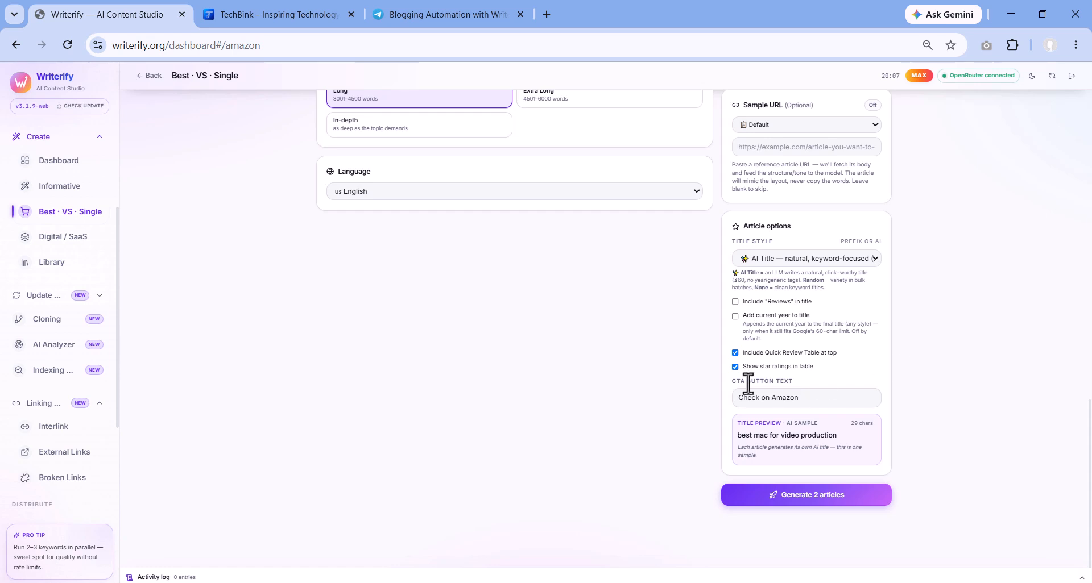
left_click(771, 401)
left_click(772, 401)
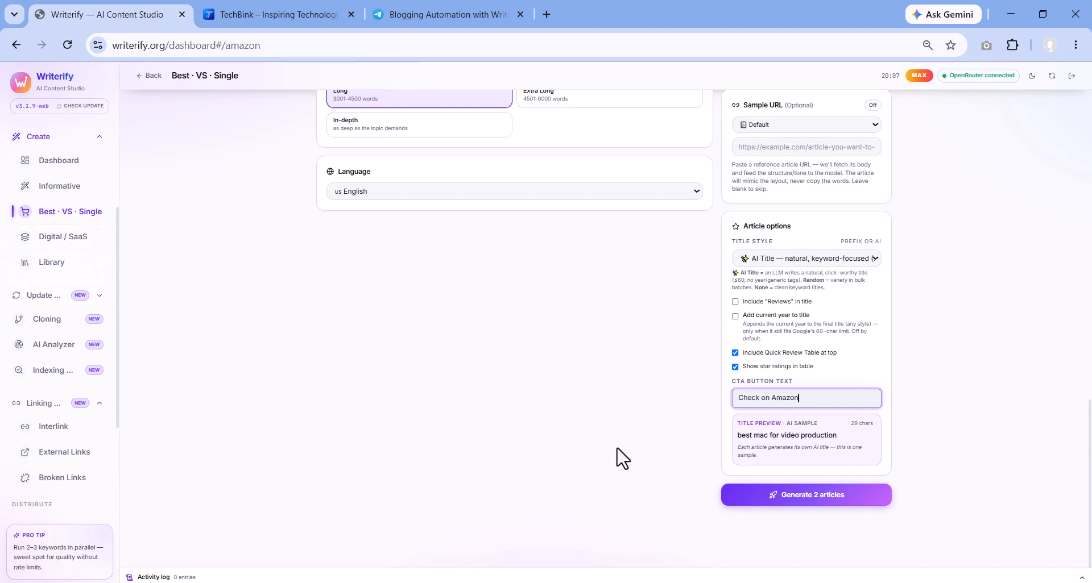
Recheck the publish target, keywords, AI model, content length and Sample URL settings before generation
scroll(616, 455, "up", 10)
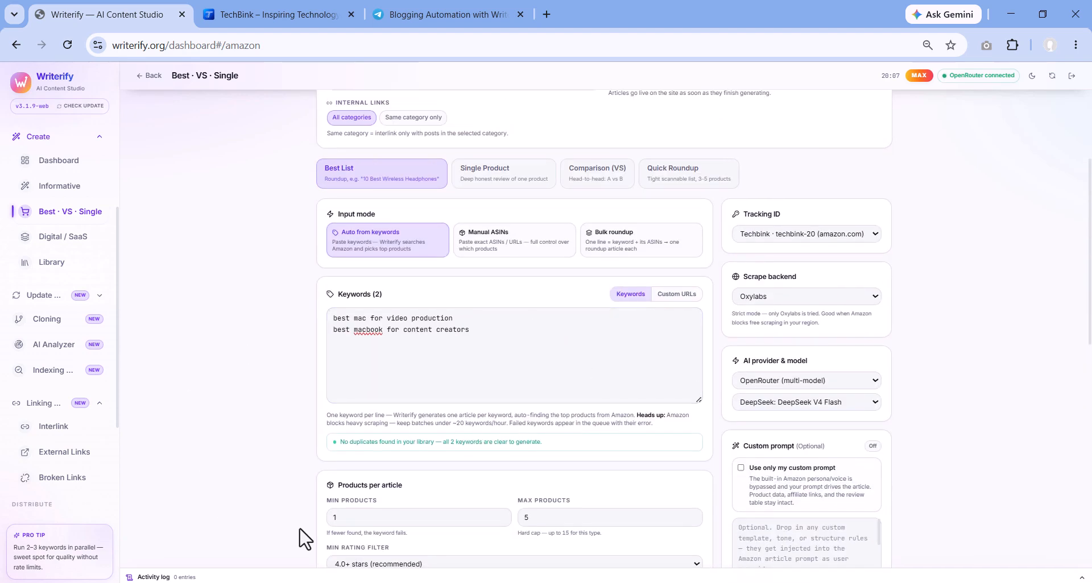
scroll(348, 394, "up", 3)
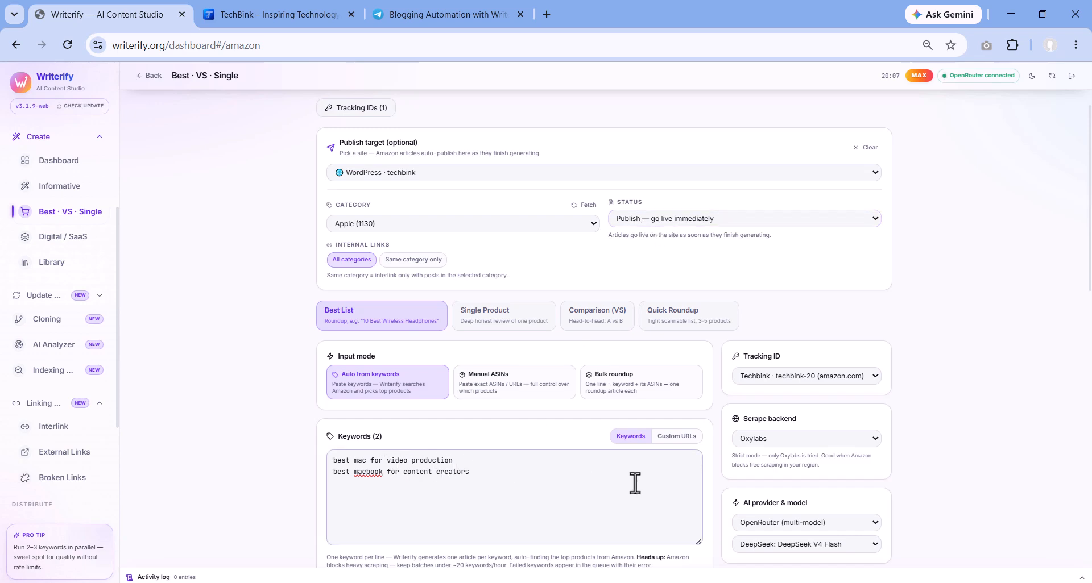
scroll(635, 483, "down", 4)
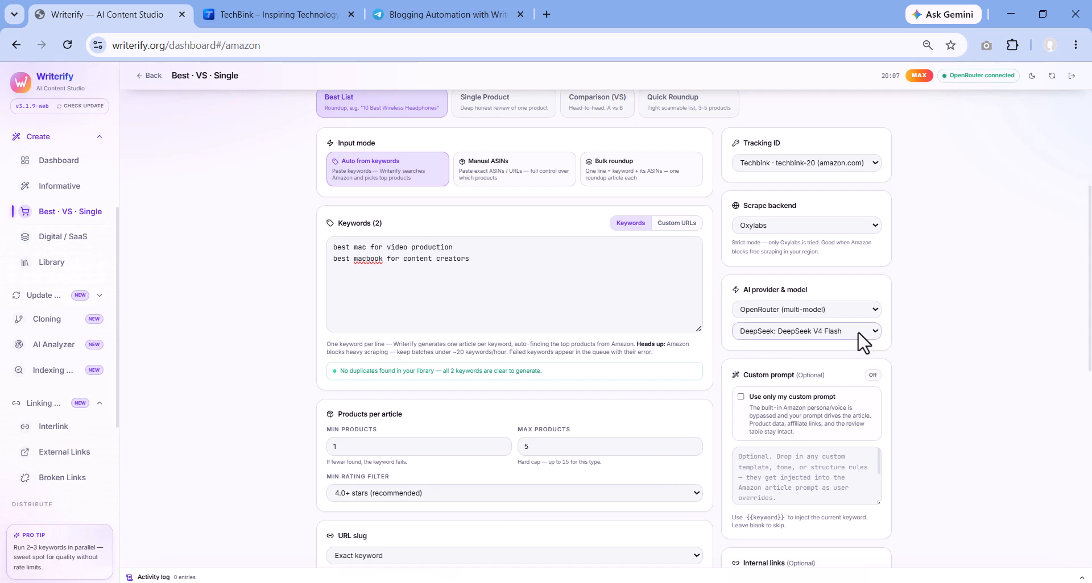
scroll(542, 486, "down", 3)
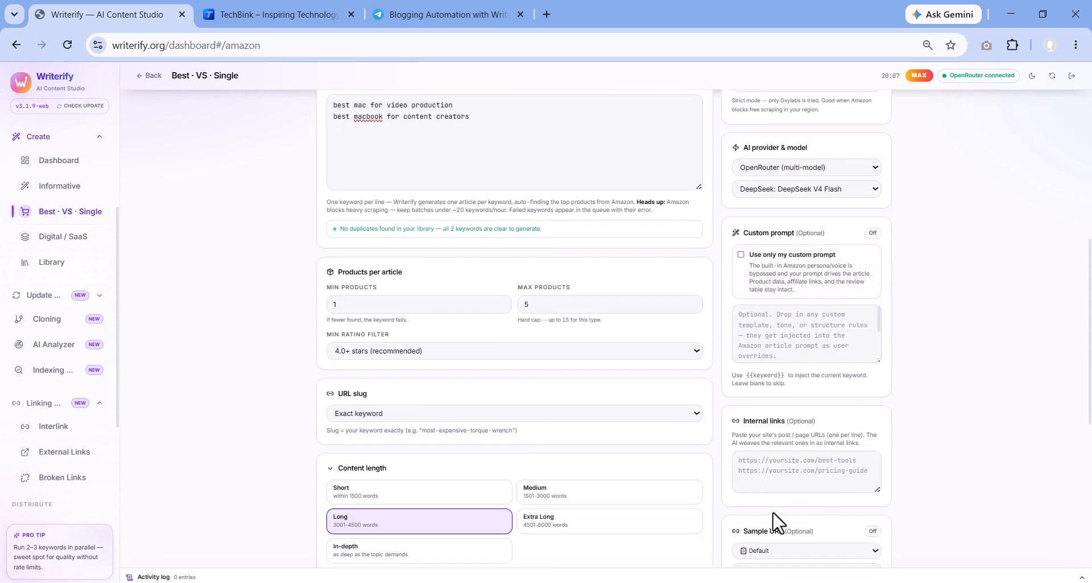
scroll(776, 514, "down", 3)
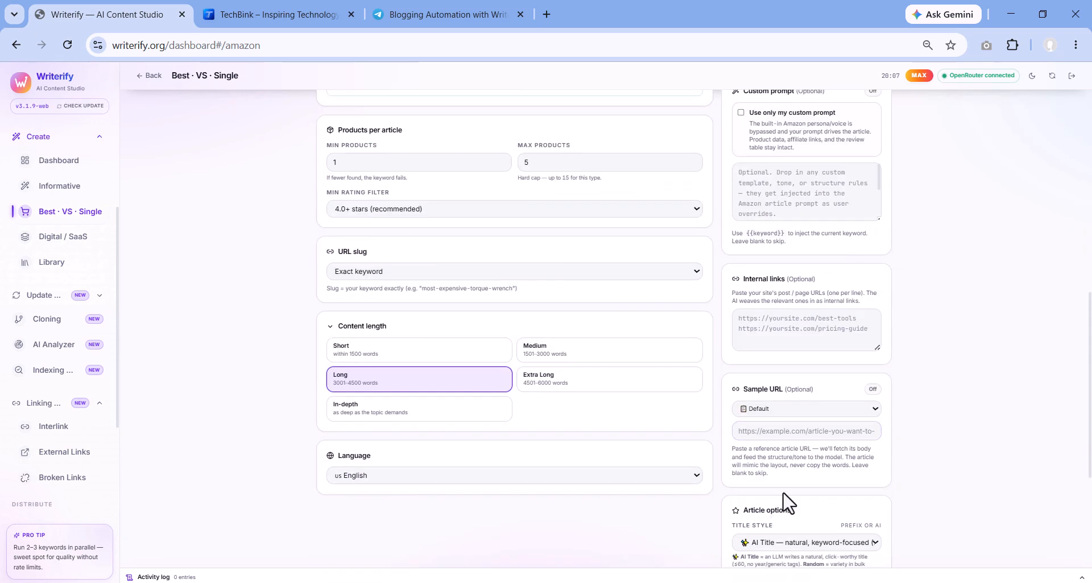
left_click(786, 409)
left_click(787, 411)
Generate the Best List articles for the two entered keywords
scroll(756, 434, "up", 8)
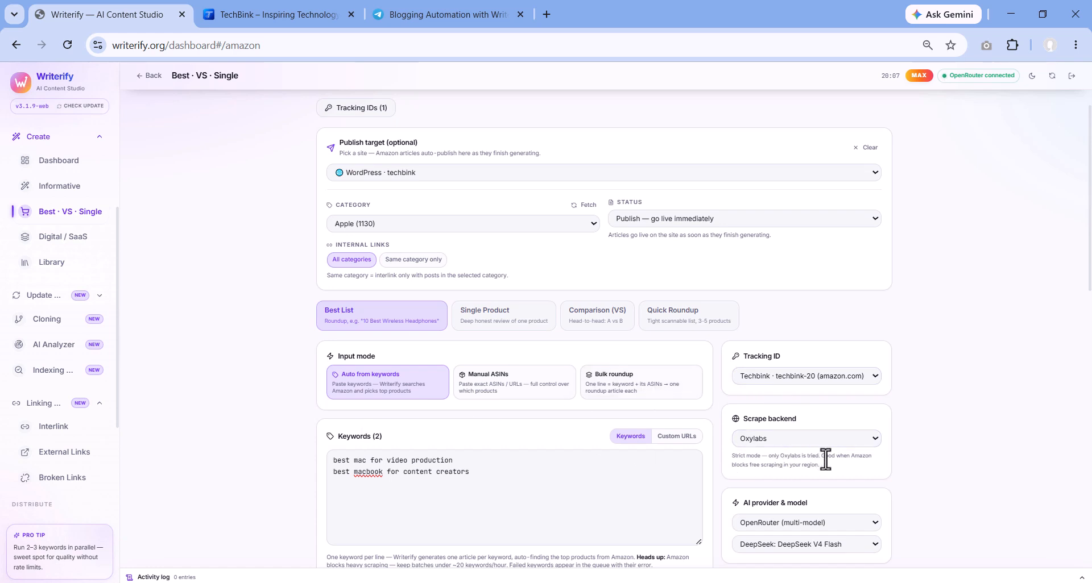
scroll(833, 459, "down", 15)
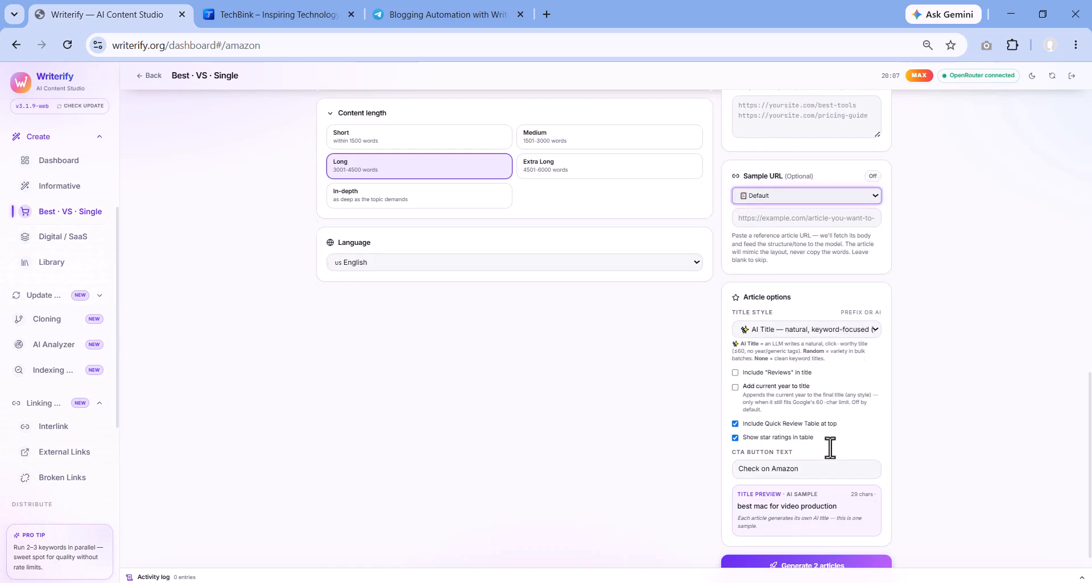
left_click(811, 502)
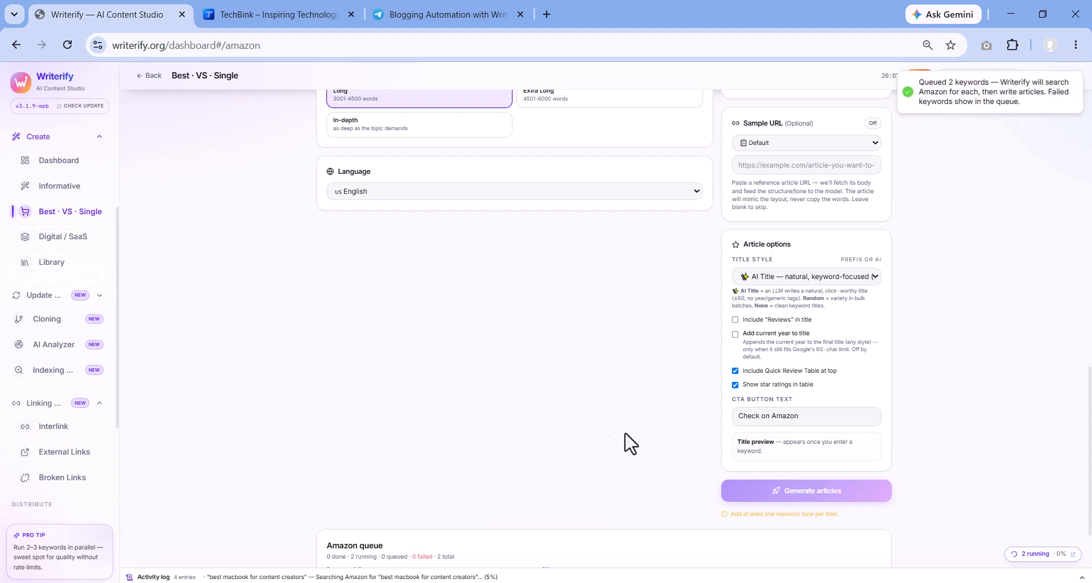
Open the Article Library and expand the active Amazon batch to check the progress of each keyword
scroll(381, 348, "up", 12)
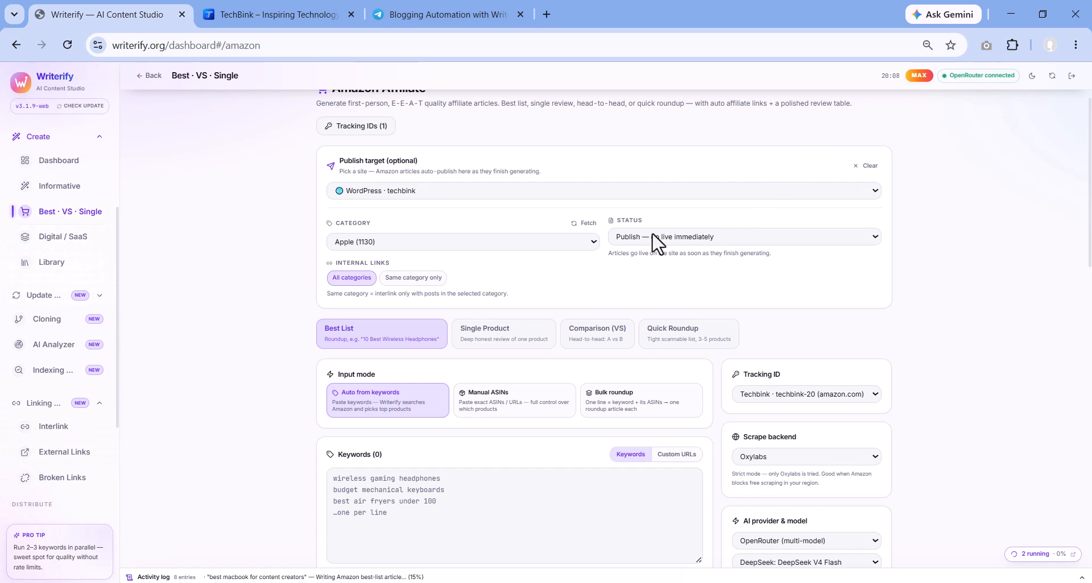
left_click(53, 272)
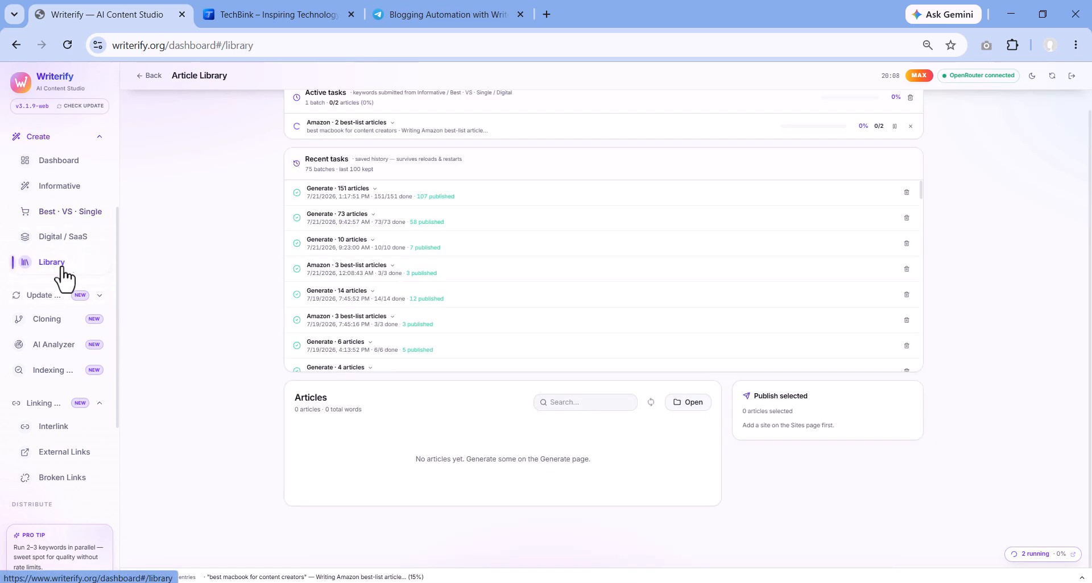
scroll(346, 210, "up", 1)
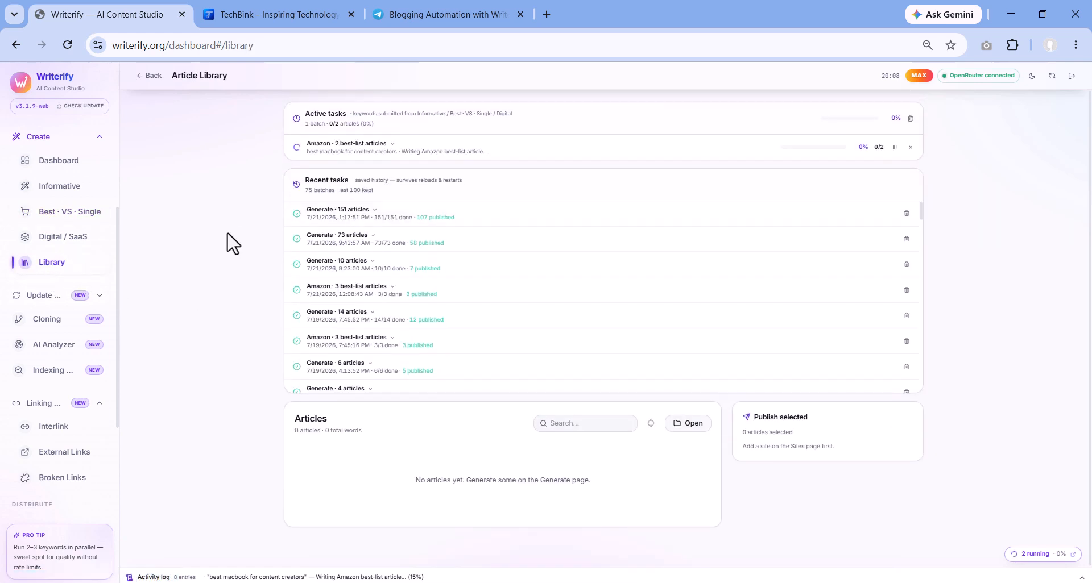
left_click(391, 149)
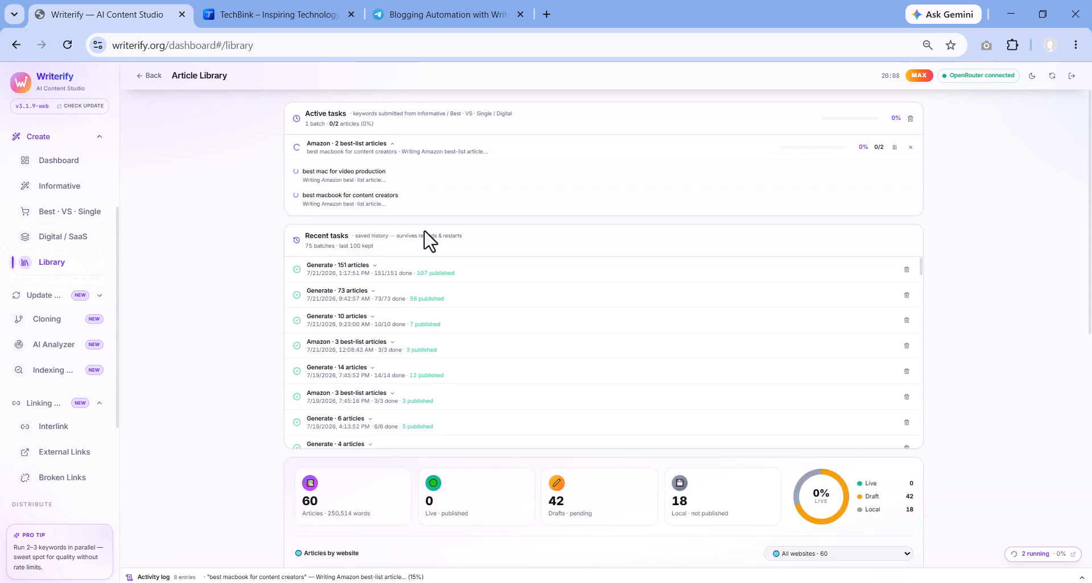
Copy "best macbook for photoshop and illustrator" from the Notepad list into the Keywords field of the Best · VS · Single generator
left_click(51, 186)
left_click(63, 213)
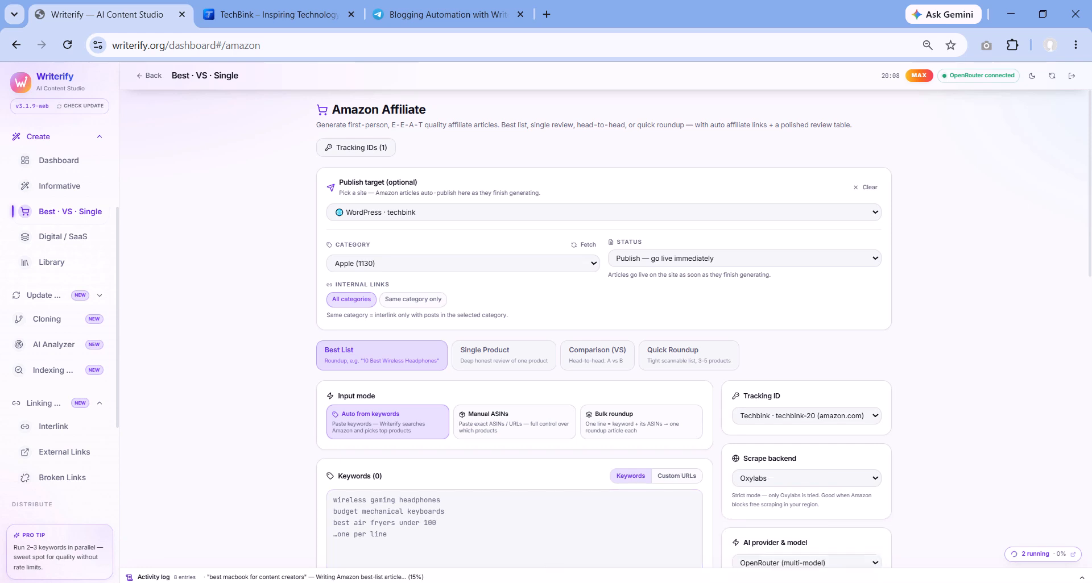
key("alt+Tab")
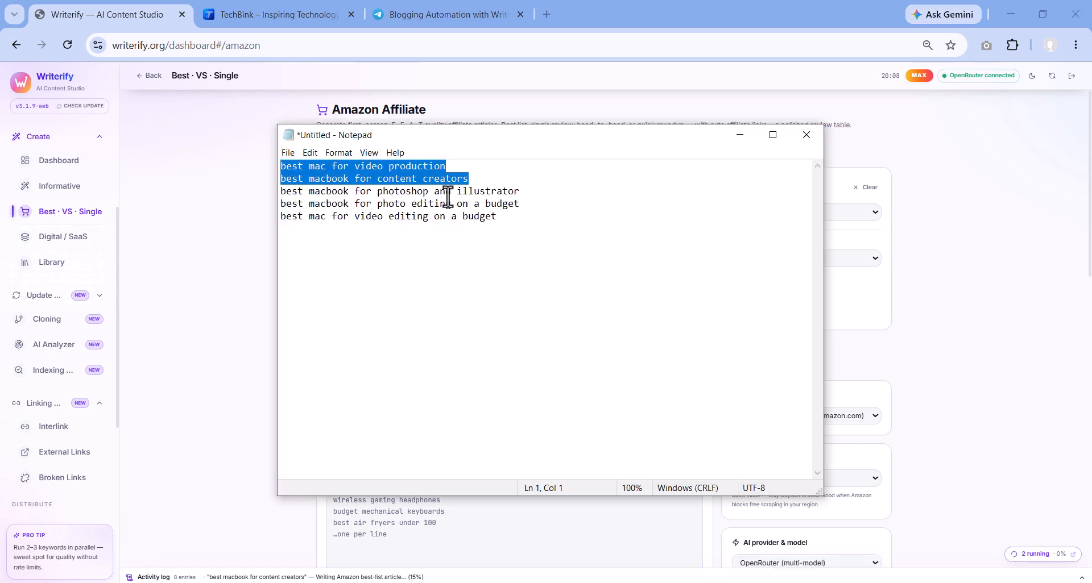
left_click_drag(529, 205, 256, 185)
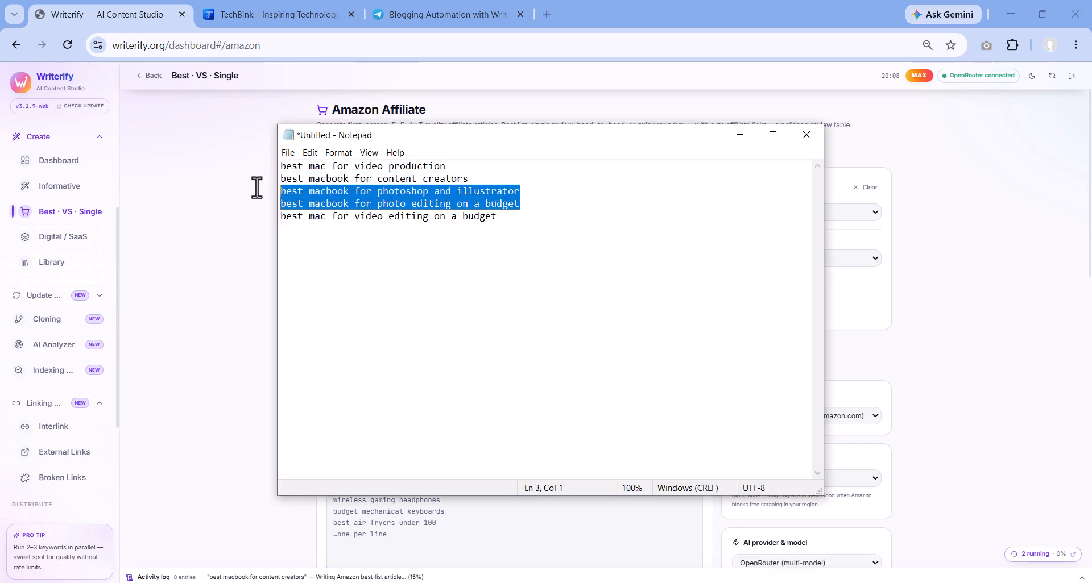
left_click(441, 195)
left_click(505, 194)
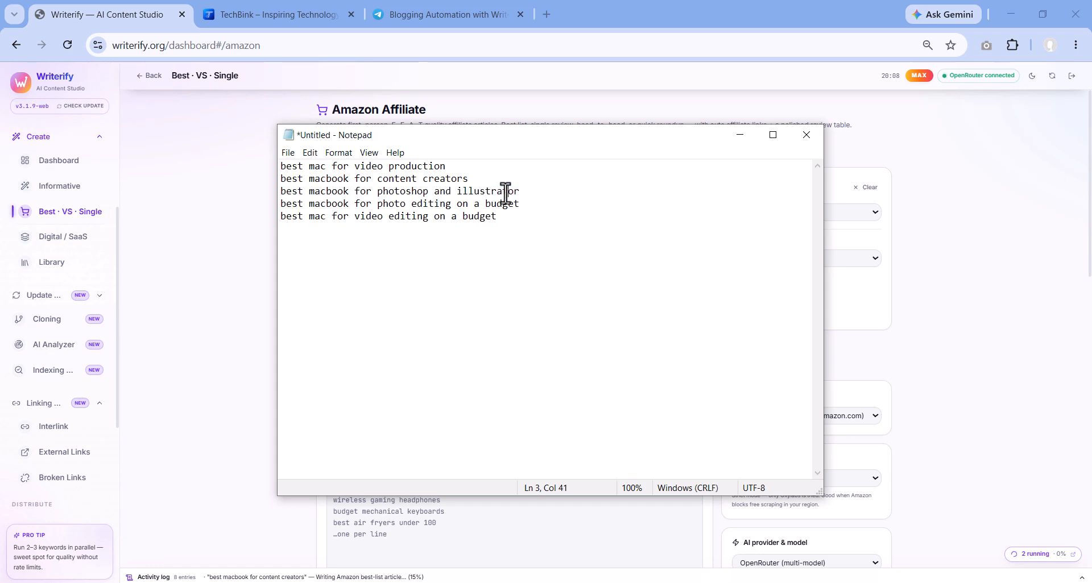
left_click_drag(541, 190, 263, 190)
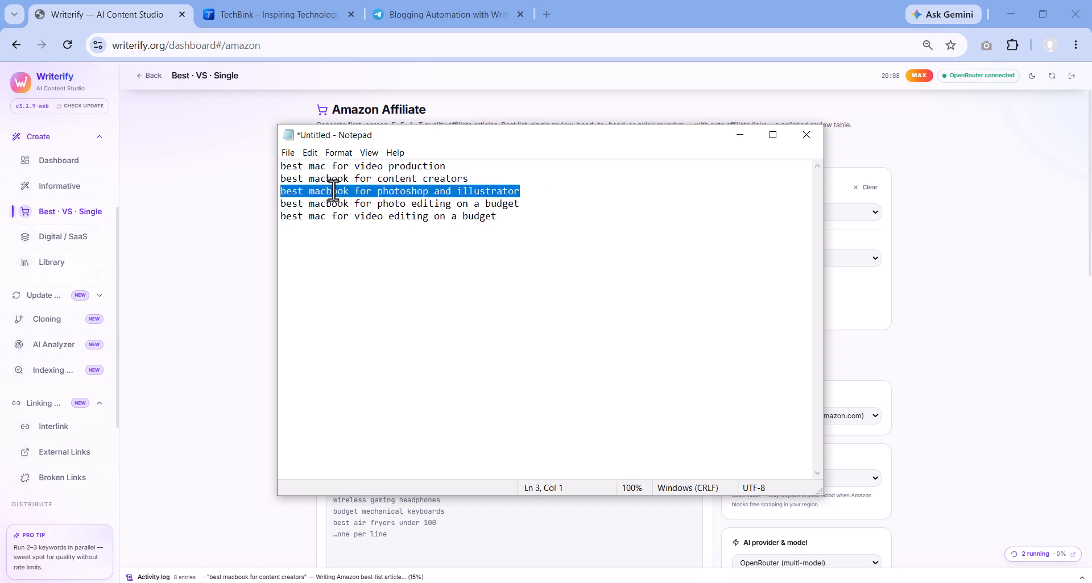
key("ctrl+c")
left_click(211, 398)
left_click(392, 521)
key("ctrl+v")
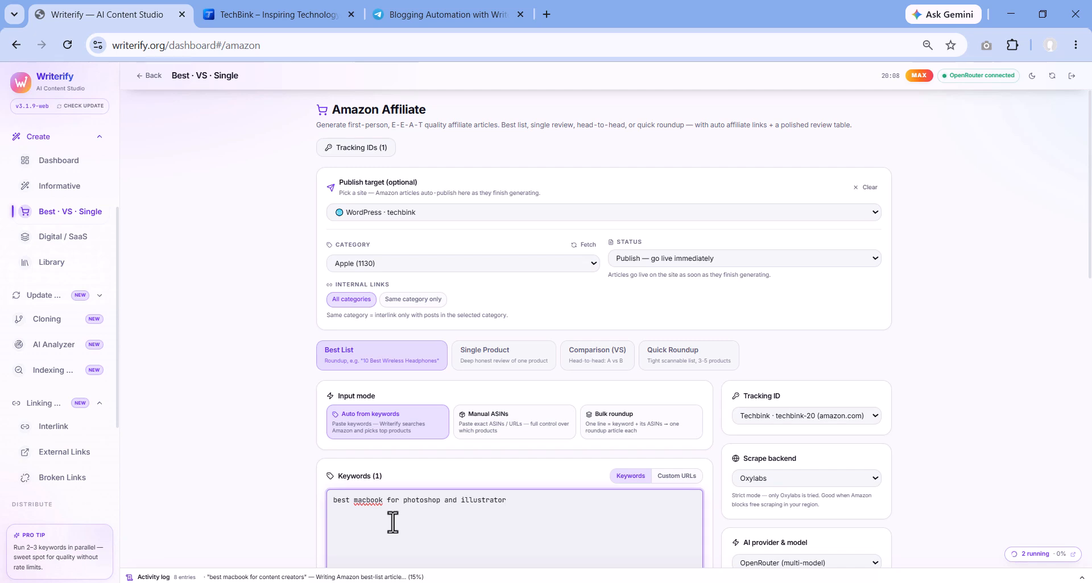
Generate the Best List article for the photoshop and illustrator keyword
scroll(702, 443, "down", 3)
scroll(774, 405, "down", 10)
left_click(756, 545)
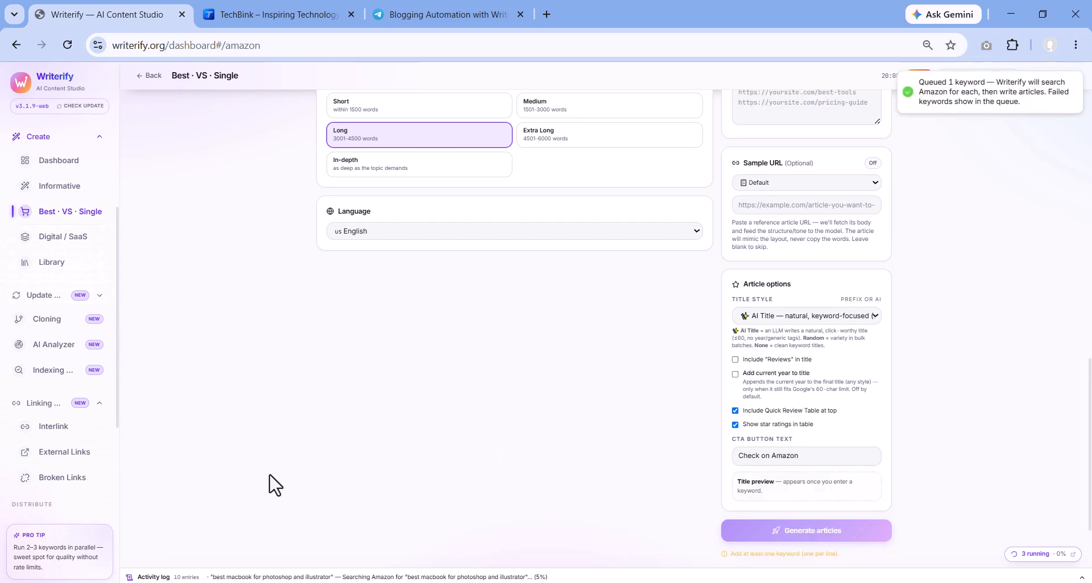
Copy "best macbook for photo editing on a budget" and "best mac for video editing on a budget" from Notepad into the Keywords field
key("alt+Tab")
left_click(496, 223)
left_click_drag(497, 223, 269, 205)
left_click(217, 346)
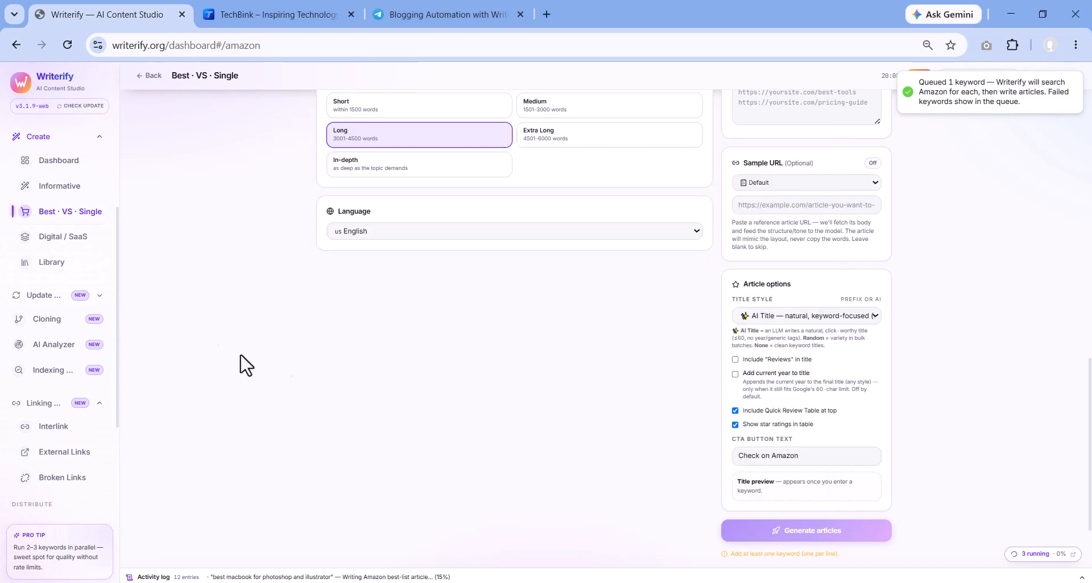
scroll(218, 346, "up", 10)
left_click(417, 460)
key("ctrl+v")
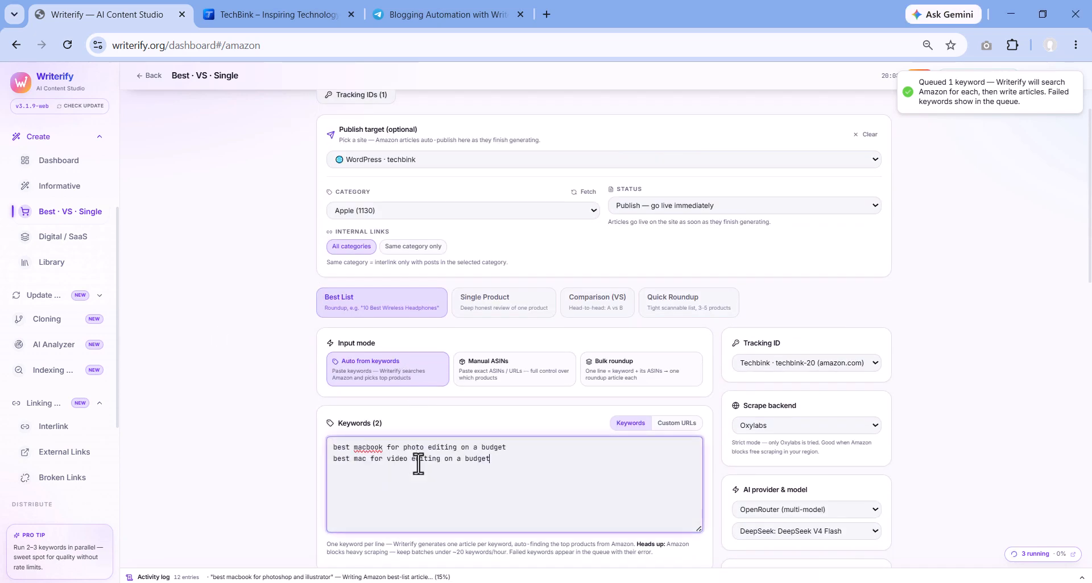
Generate the articles for the two budget editing keywords and open the Article Library to check the active tasks
scroll(483, 466, "down", 12)
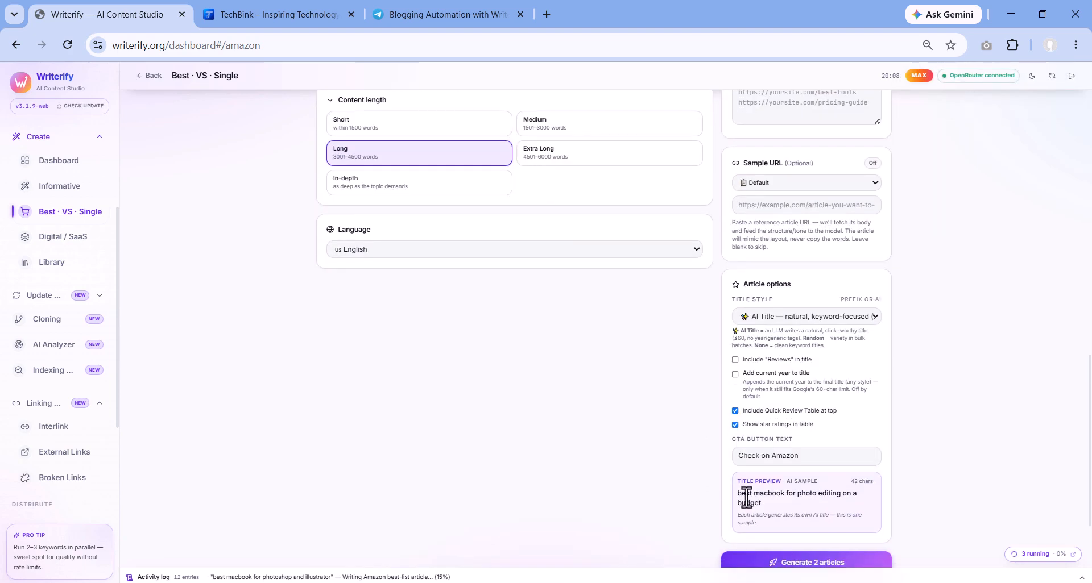
left_click(768, 564)
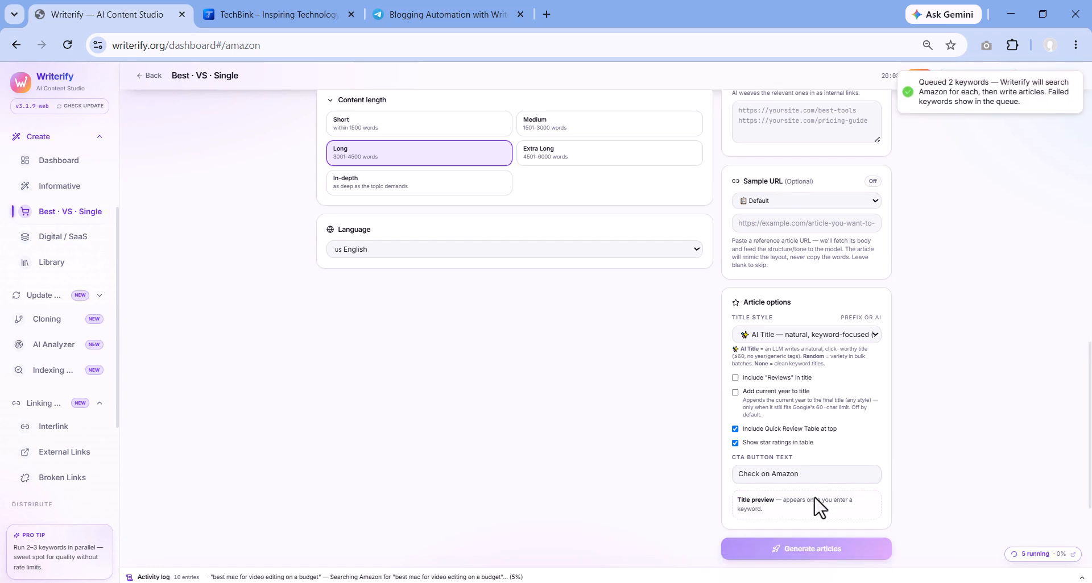
left_click(28, 270)
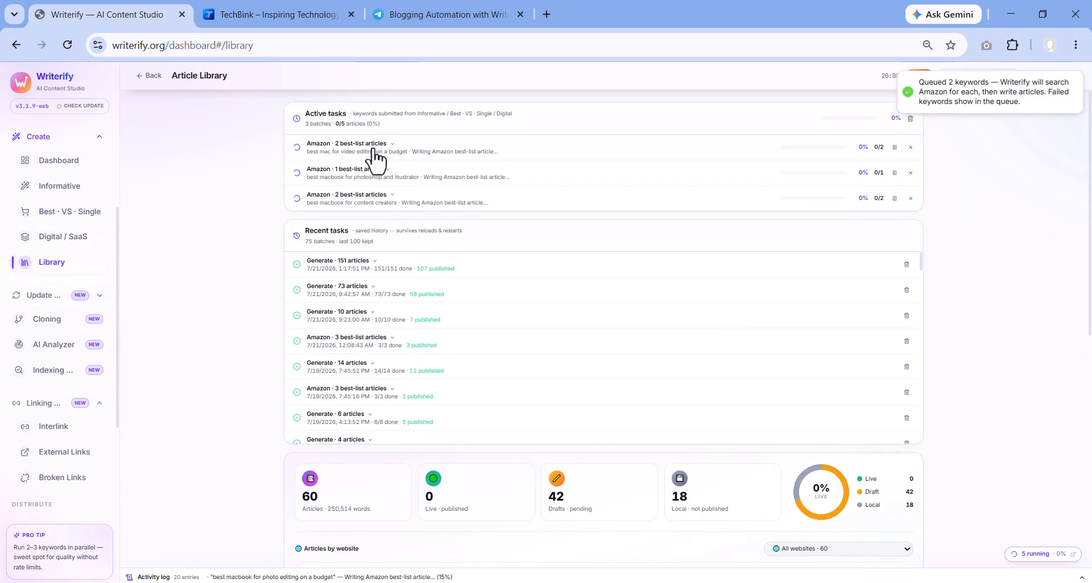
Expand the three Amazon best-list batches under Active tasks to examine the keyword jobs inside each one
left_click(375, 149)
left_click(385, 230)
left_click(378, 285)
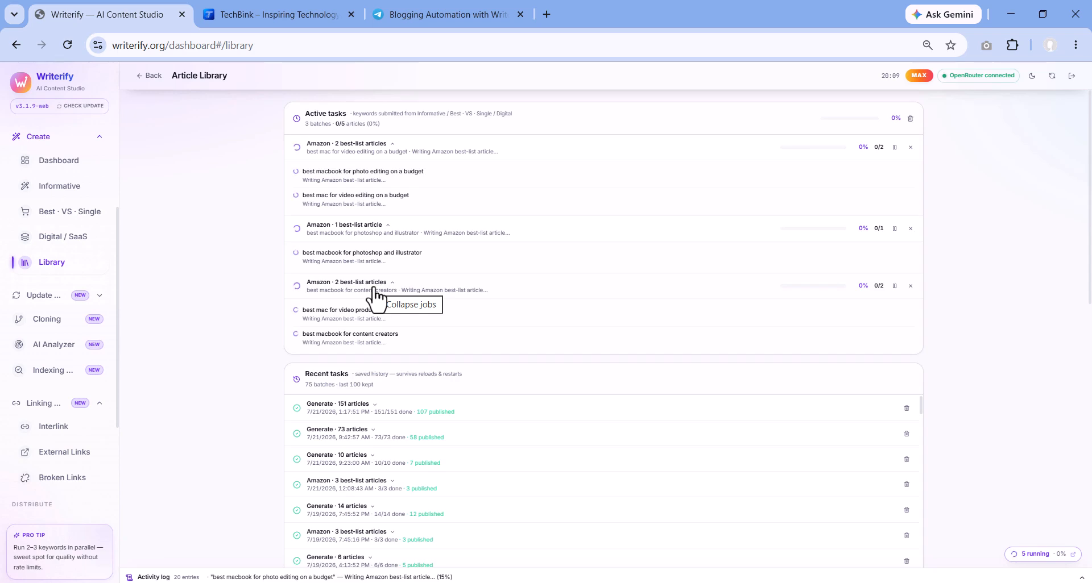
Switch to the Telegram group Blogging Automation with Writerify and read the Pricing Update announcement from start to end
left_click(438, 11)
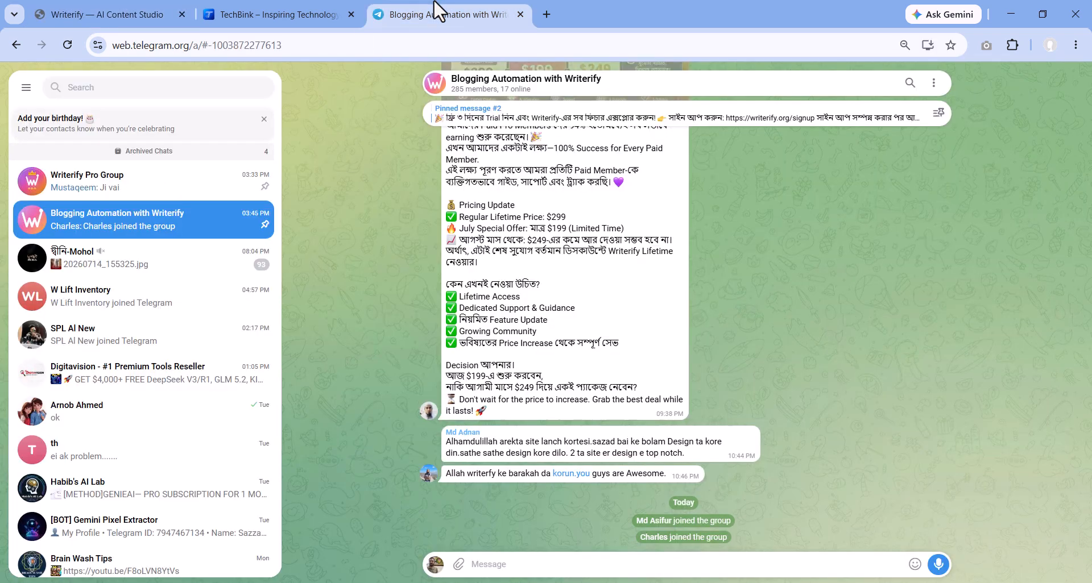
left_click(222, 13)
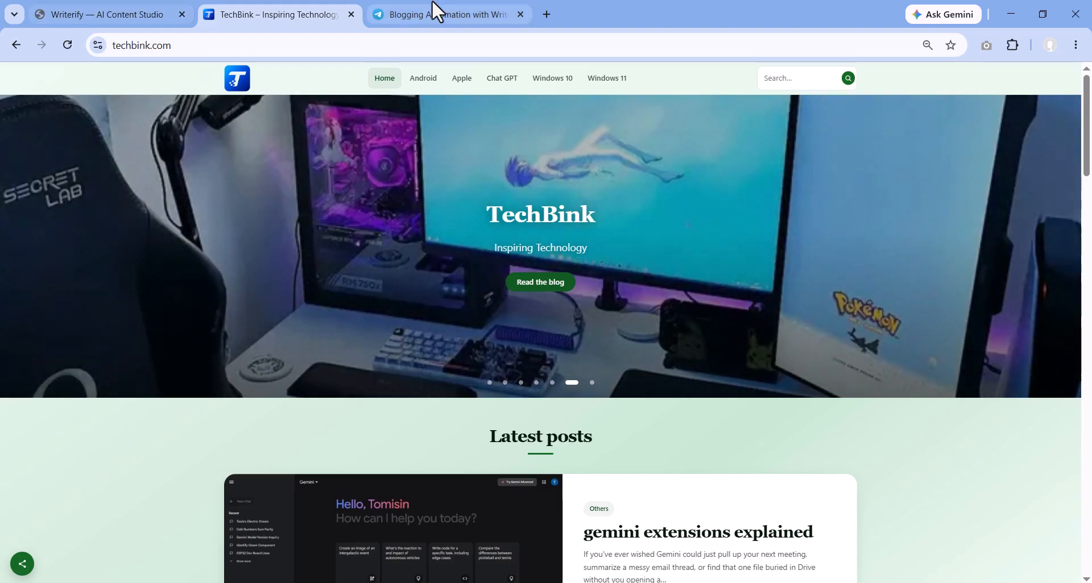
left_click(435, 11)
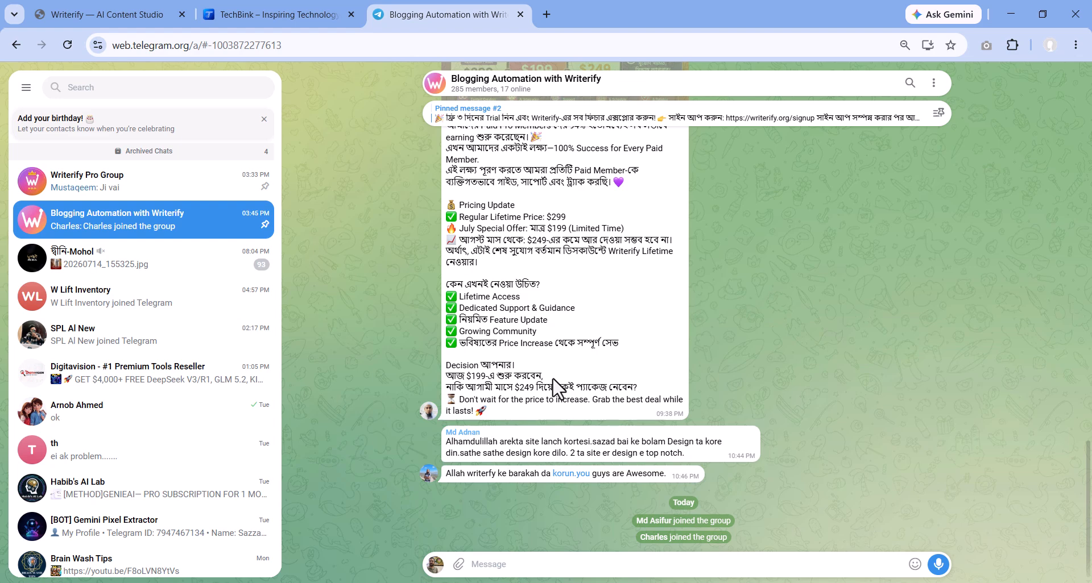
scroll(548, 384, "up", 7)
scroll(548, 384, "down", 3)
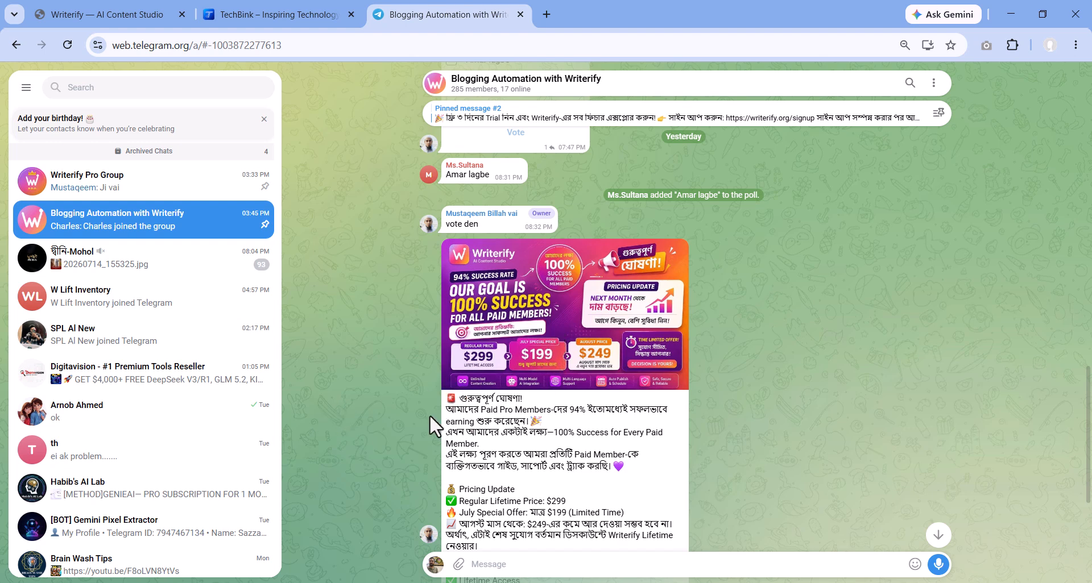
scroll(428, 415, "down", 1)
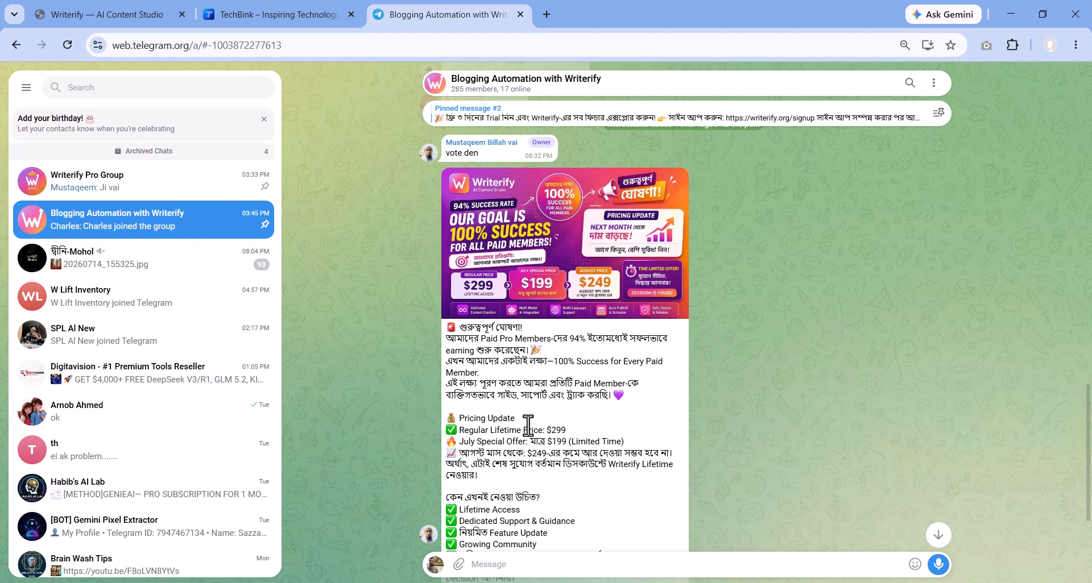
scroll(528, 425, "down", 3)
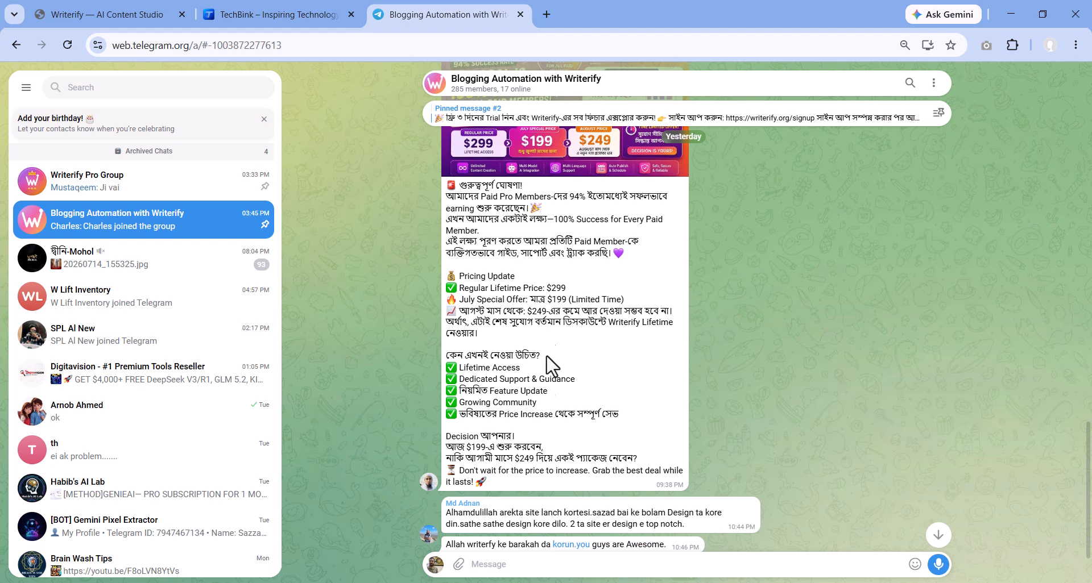
scroll(471, 419, "up", 1)
scroll(471, 419, "up", 2)
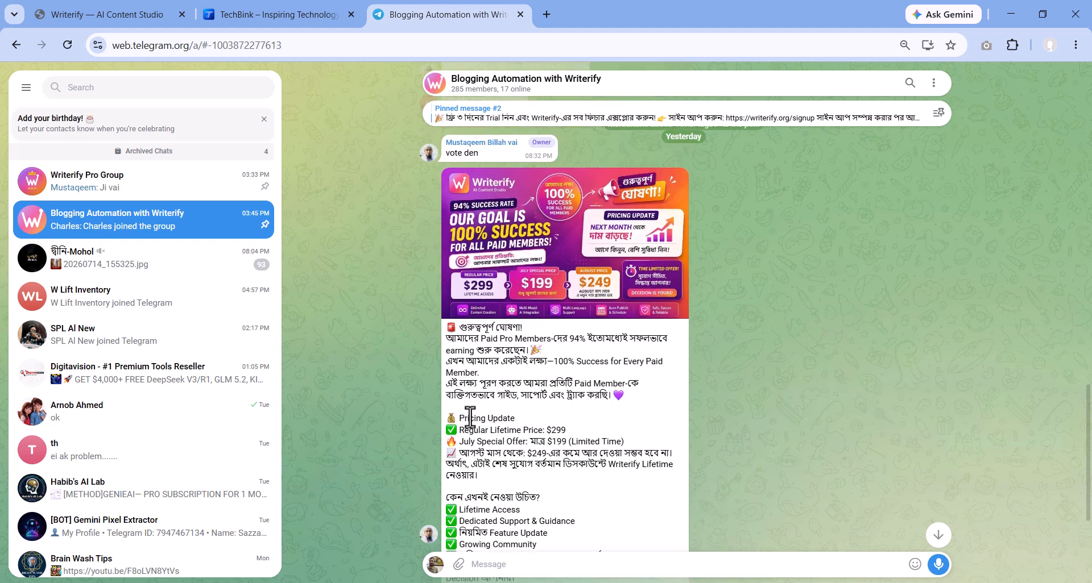
scroll(471, 416, "down", 2)
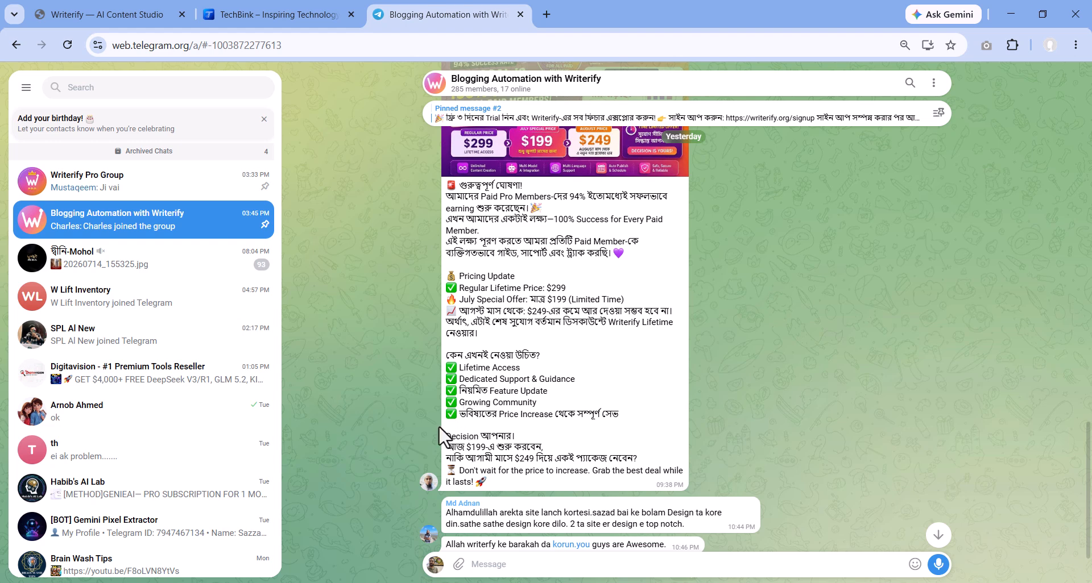
Return to Writerify, open the Best · VS · Single generator and look over the available tool sections
left_click(139, 11)
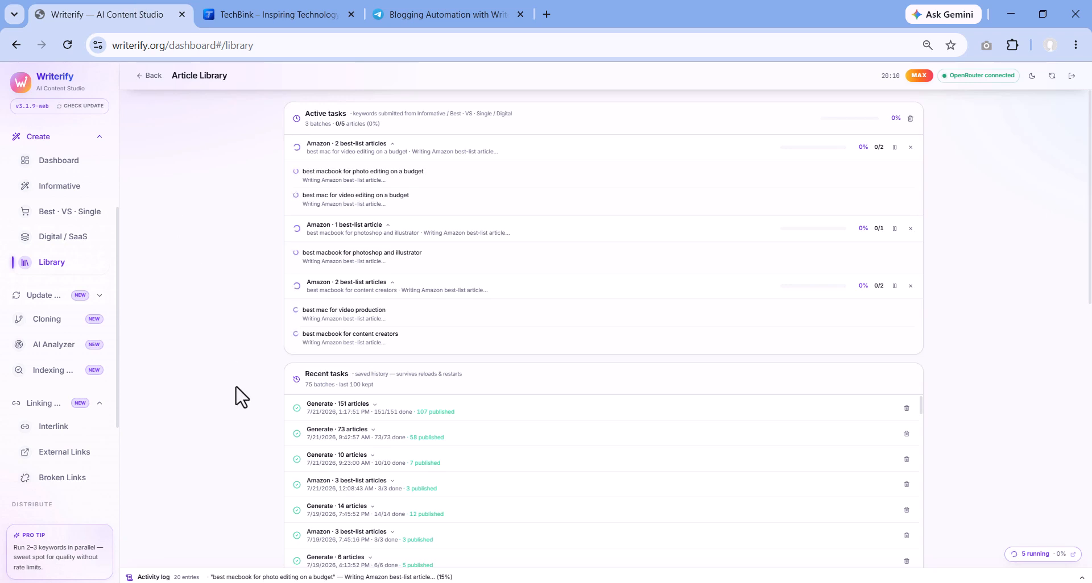
left_click(67, 219)
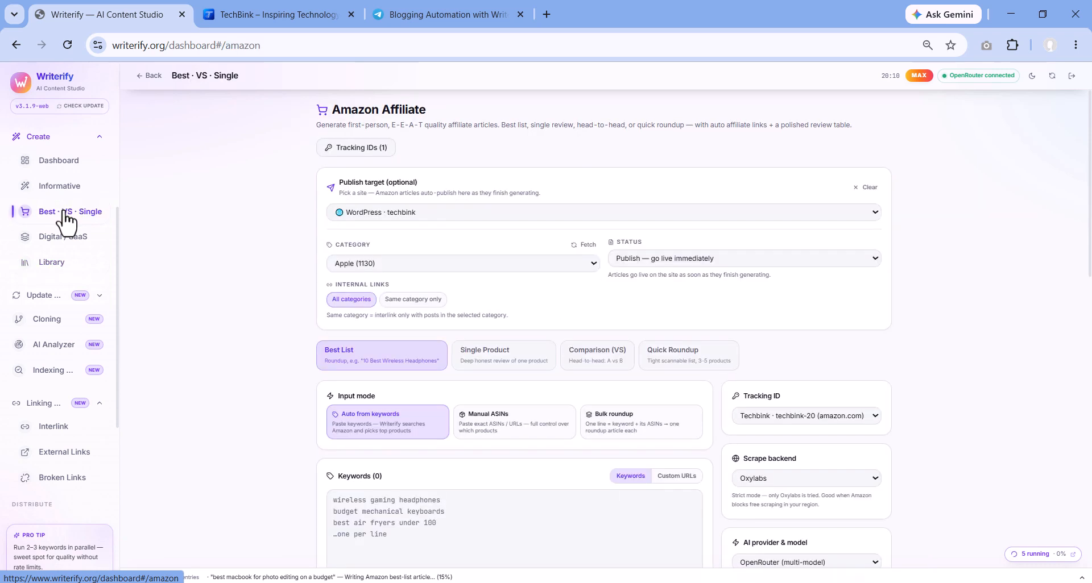
scroll(67, 346, "down", 3)
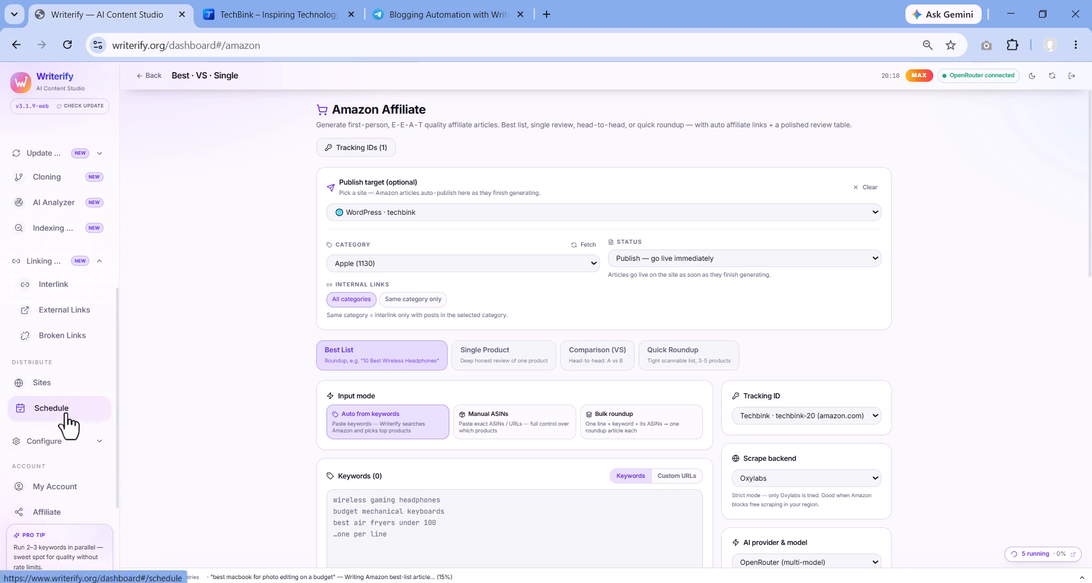
scroll(74, 401, "up", 3)
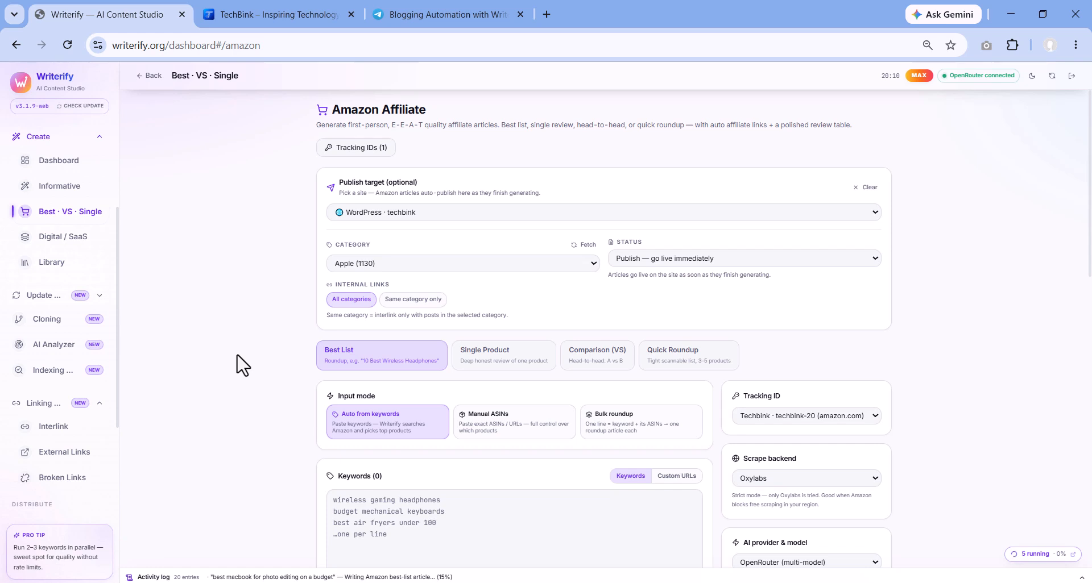
Look through the Cloning, AI Analyzer, Indexing, Sites and Digital / SaaS pages, and return to the Best · VS · Single generator
left_click(48, 297)
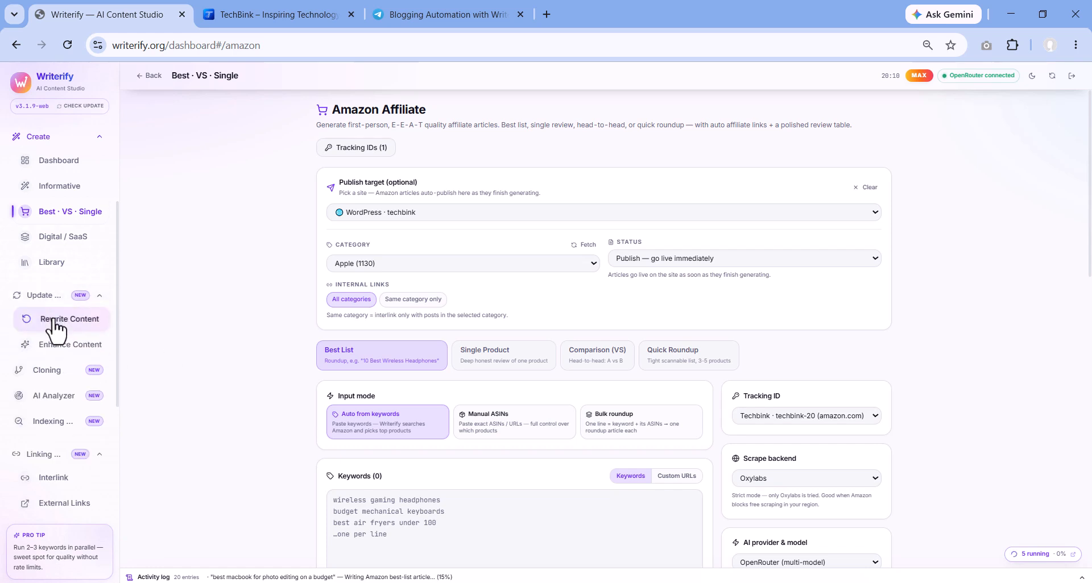
left_click(54, 380)
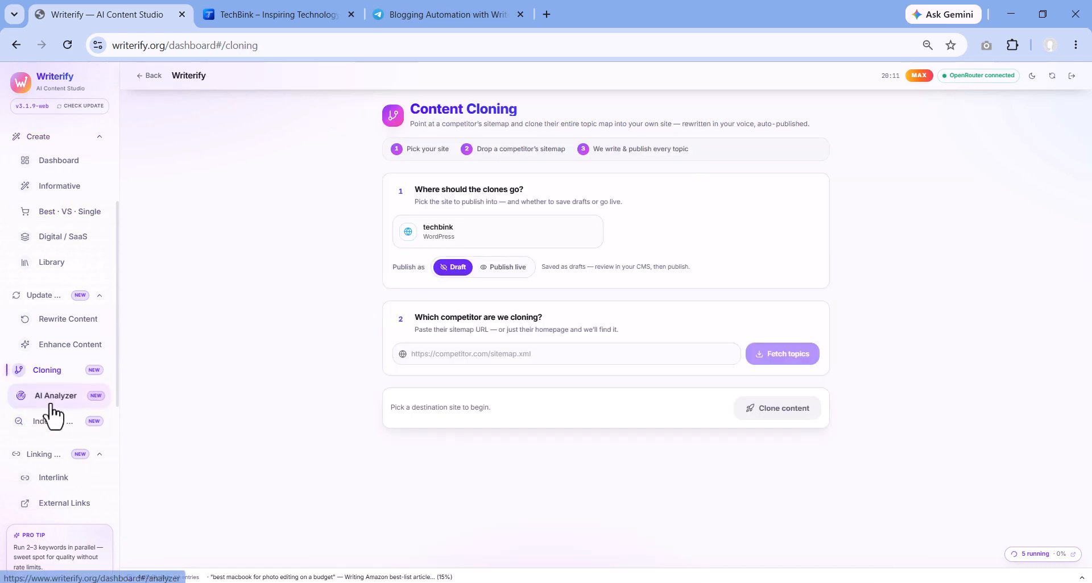
left_click(50, 404)
left_click(49, 422)
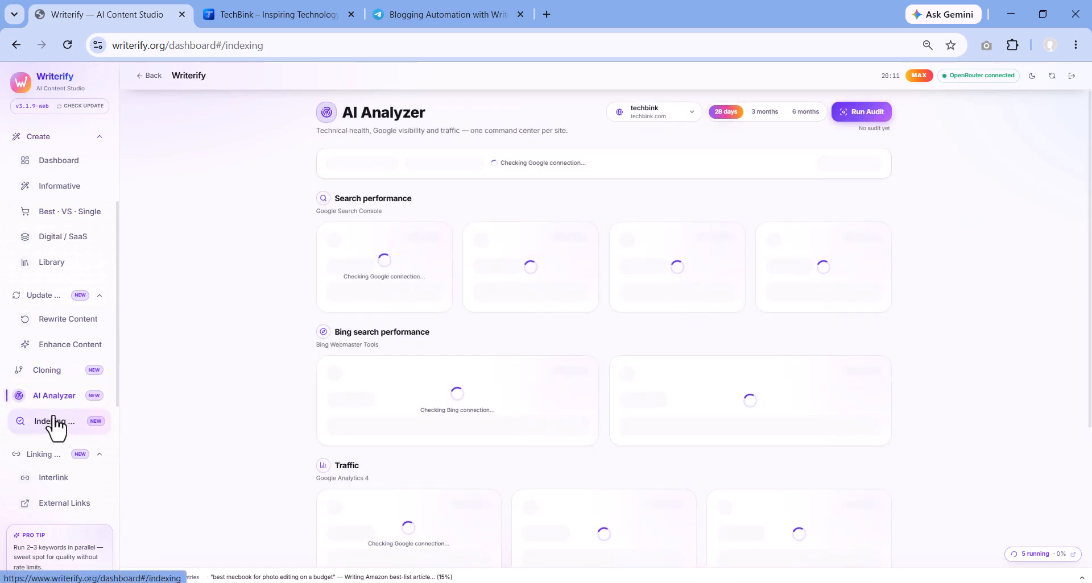
left_click(49, 458)
left_click(43, 503)
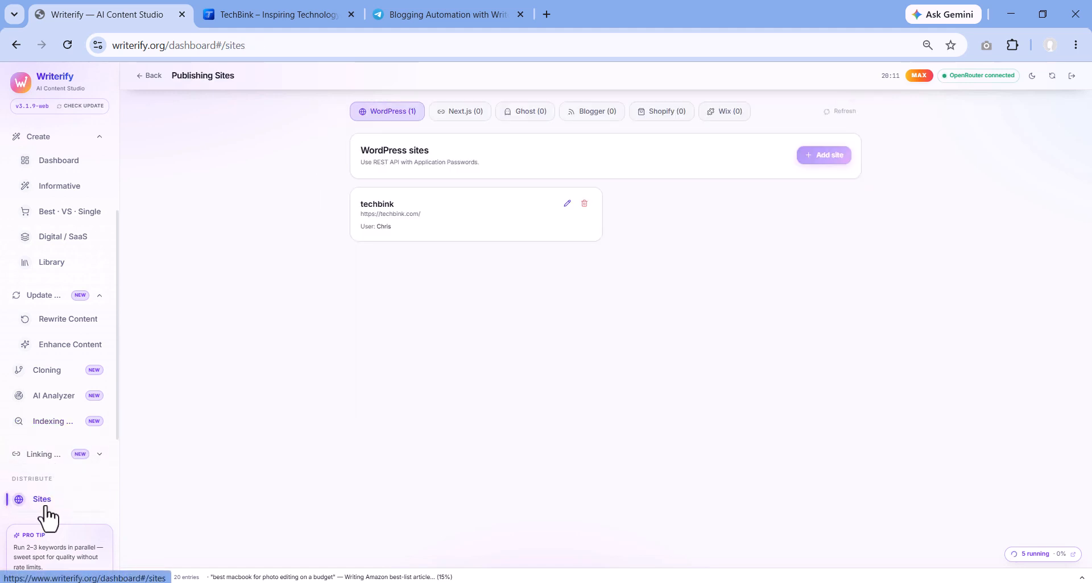
left_click(64, 237)
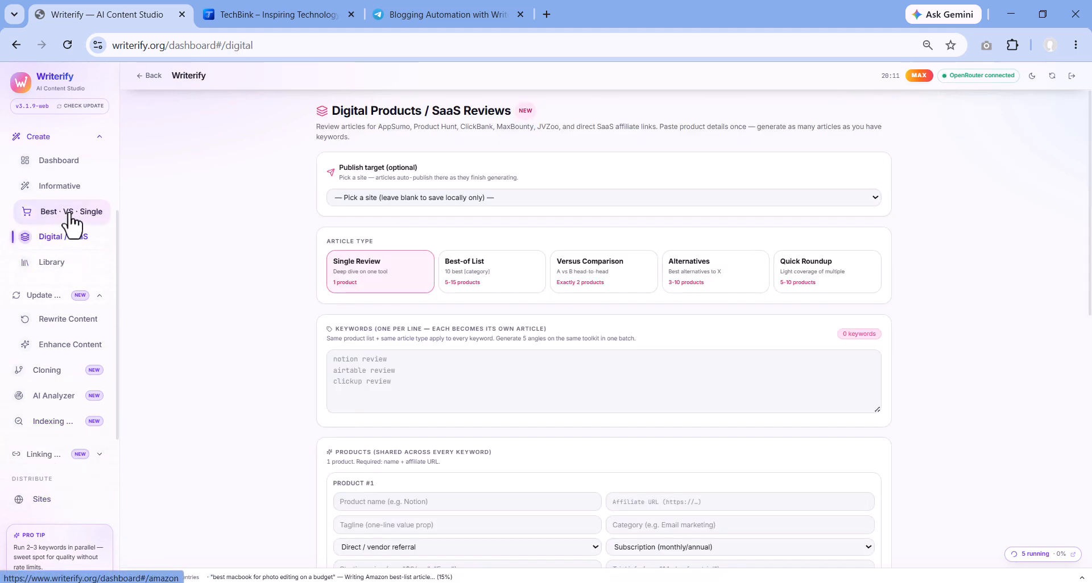
left_click(71, 213)
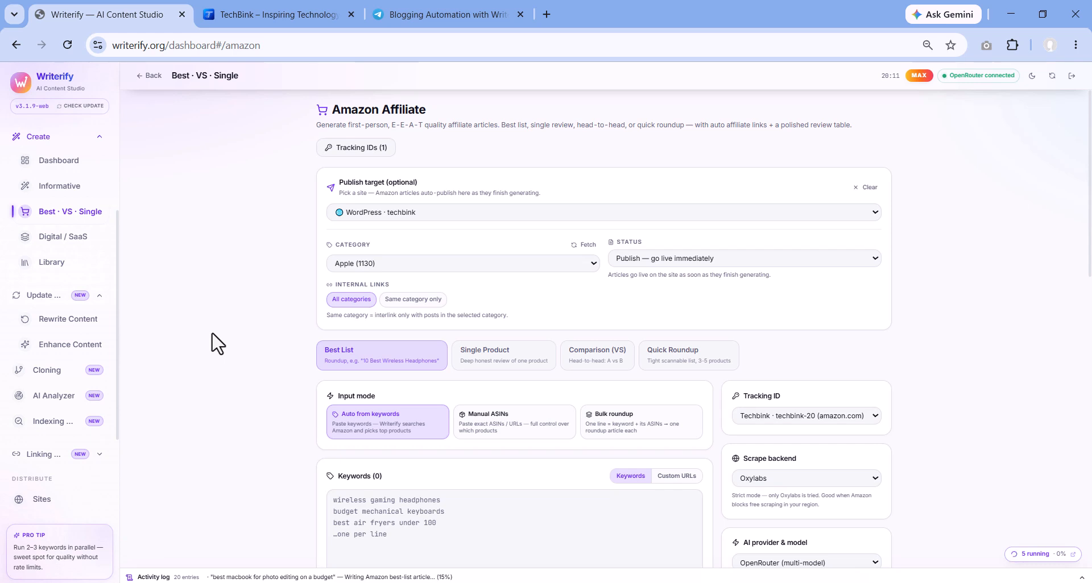
Open the live techbink articles for content creators, budget video editing, and Photoshop & Illustrator from the Library's article list
left_click(54, 264)
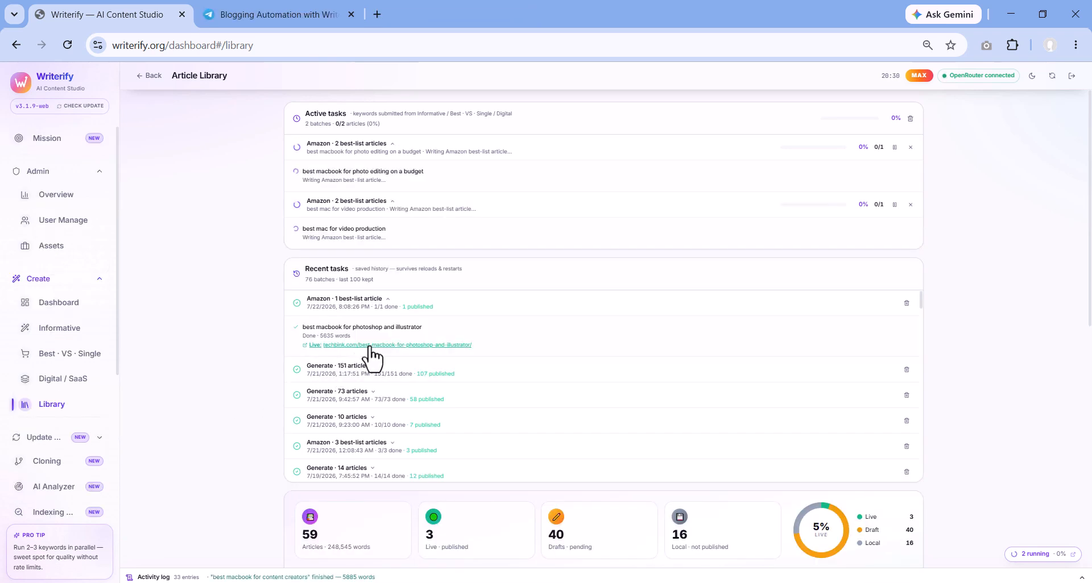
scroll(290, 409, "down", 1)
scroll(281, 418, "down", 3)
scroll(247, 432, "down", 4)
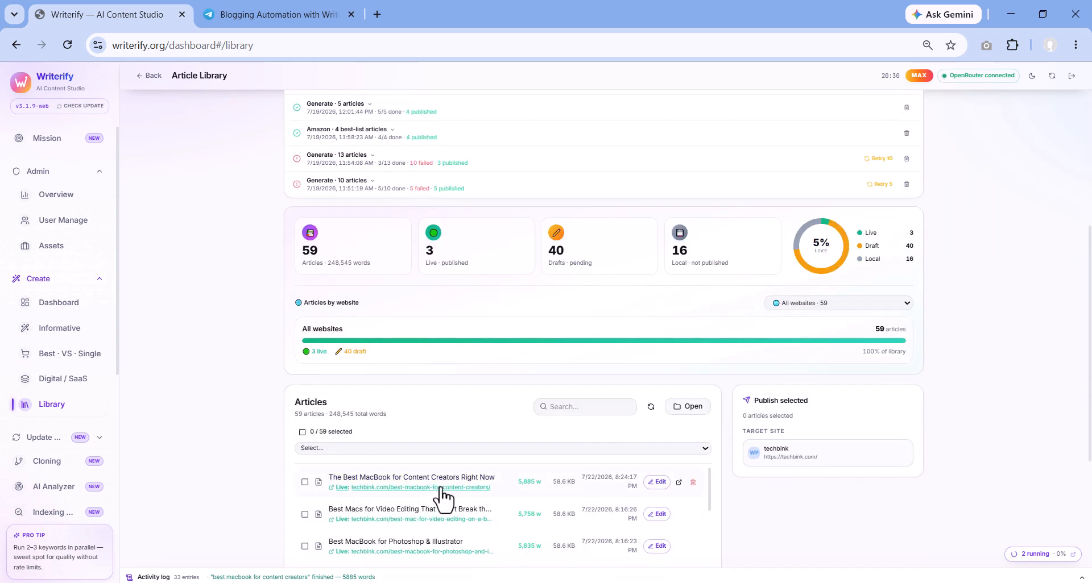
left_click(390, 489)
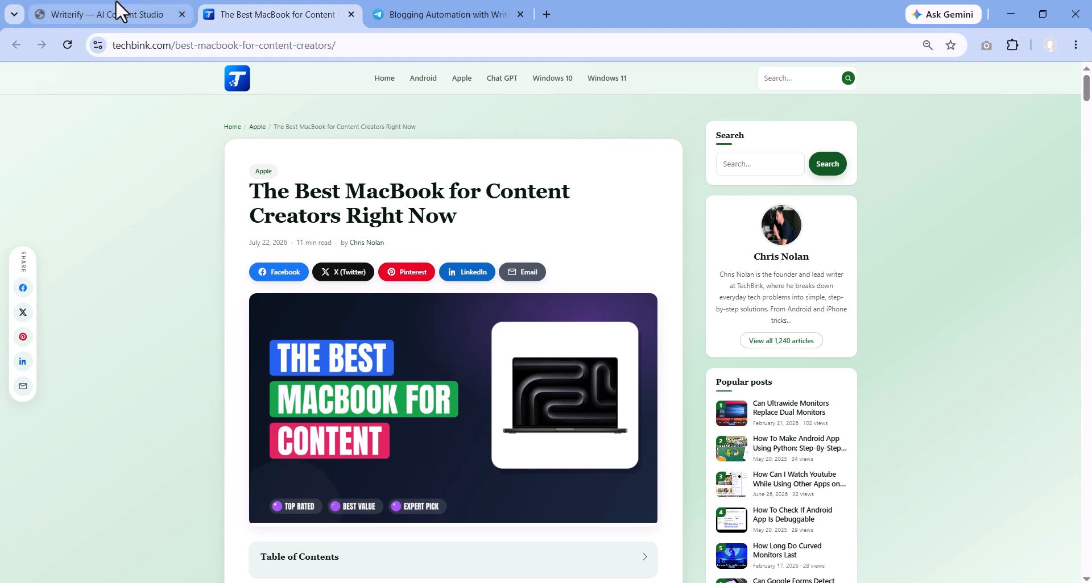
left_click(117, 11)
left_click(383, 520)
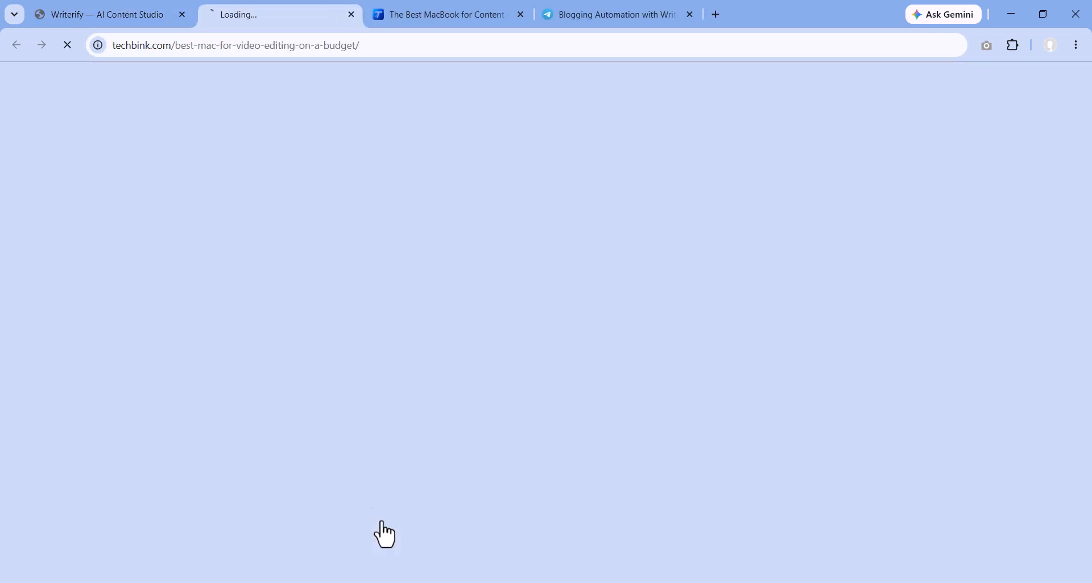
left_click(127, 12)
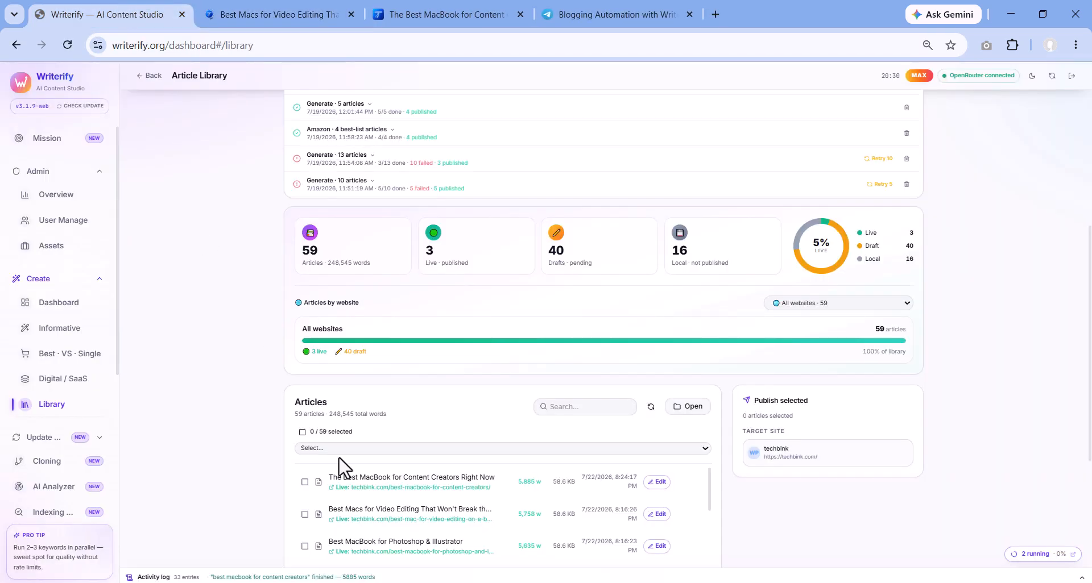
left_click(380, 552)
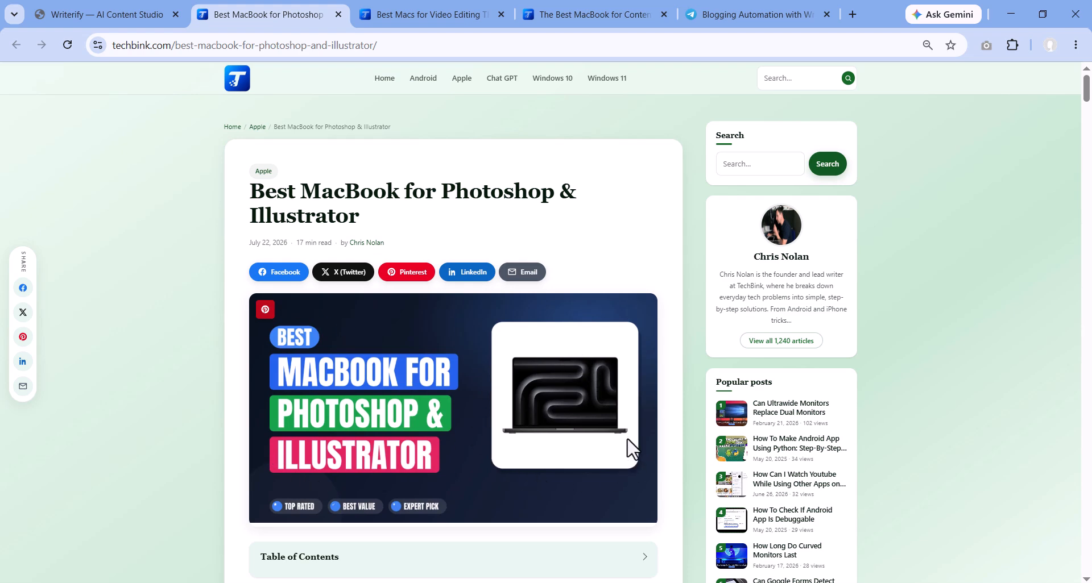
Examine the Photoshop & Illustrator article's featured image, table of contents, introduction and Best Overall product box
scroll(625, 444, "down", 3)
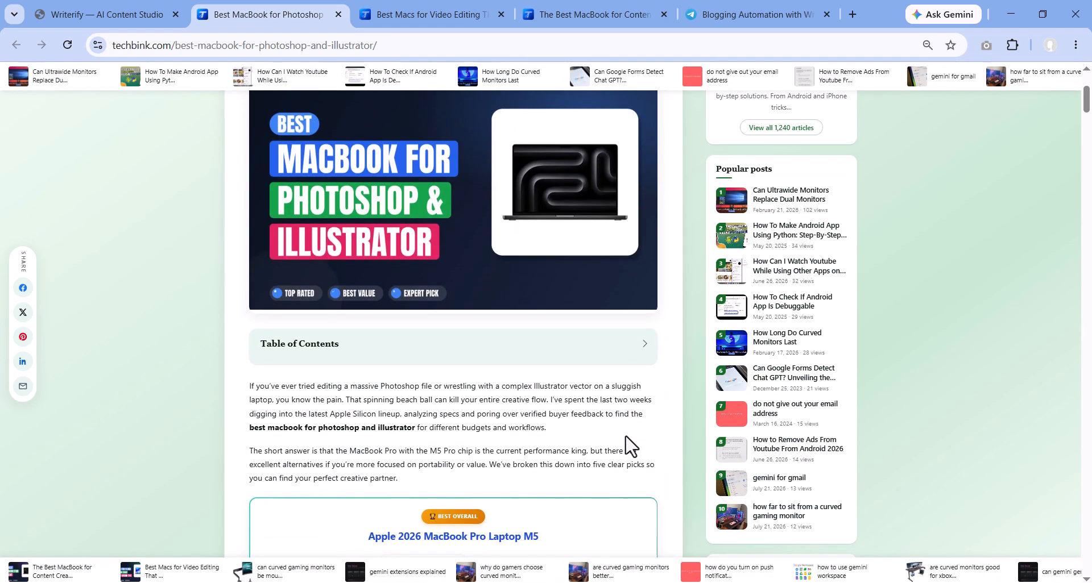
left_click(354, 344)
left_click(355, 344)
scroll(305, 444, "down", 1)
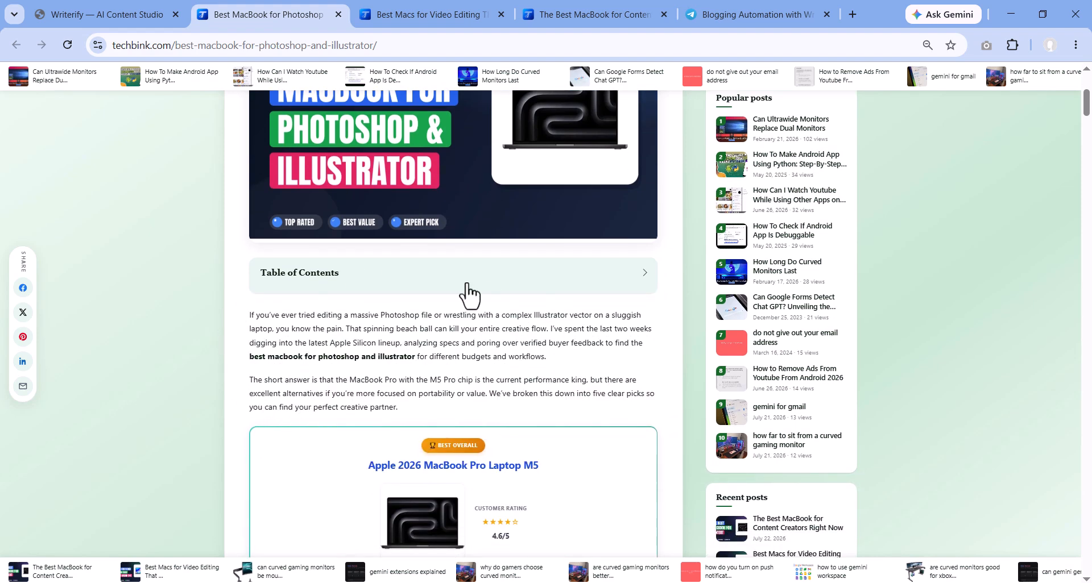
scroll(206, 399, "down", 2)
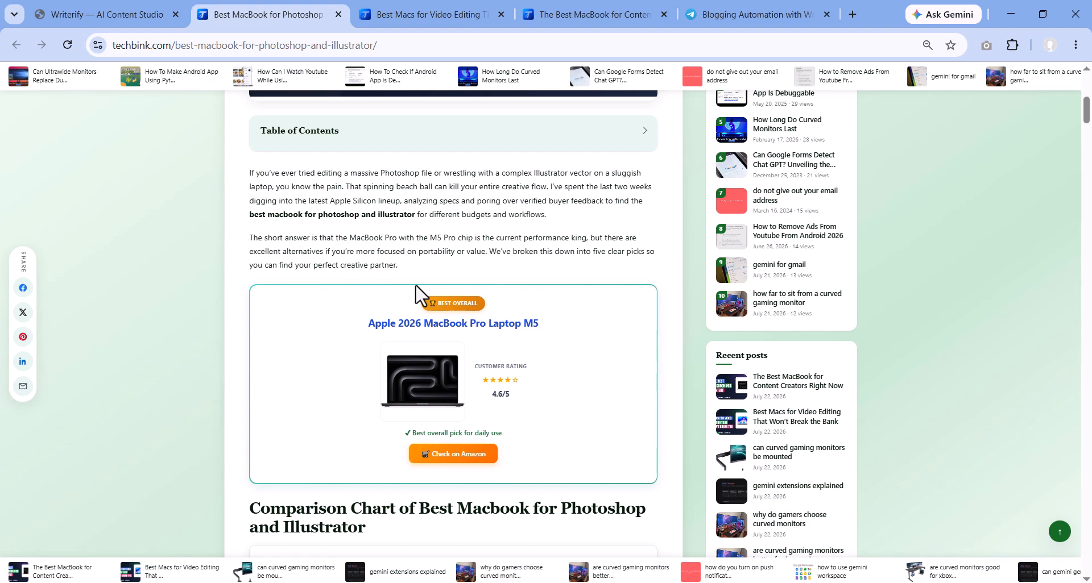
scroll(414, 290, "up", 8)
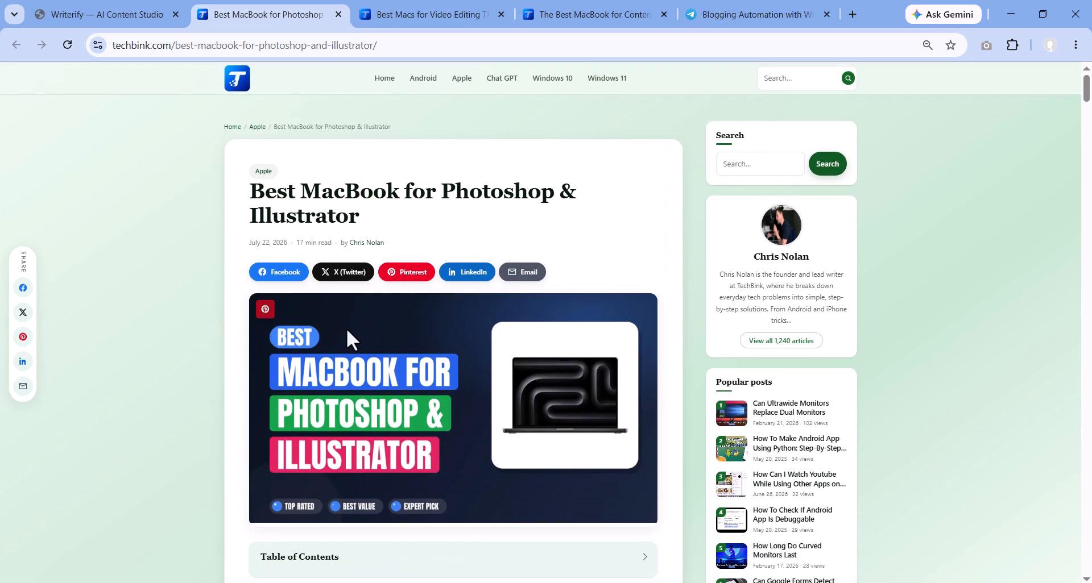
scroll(347, 330, "down", 6)
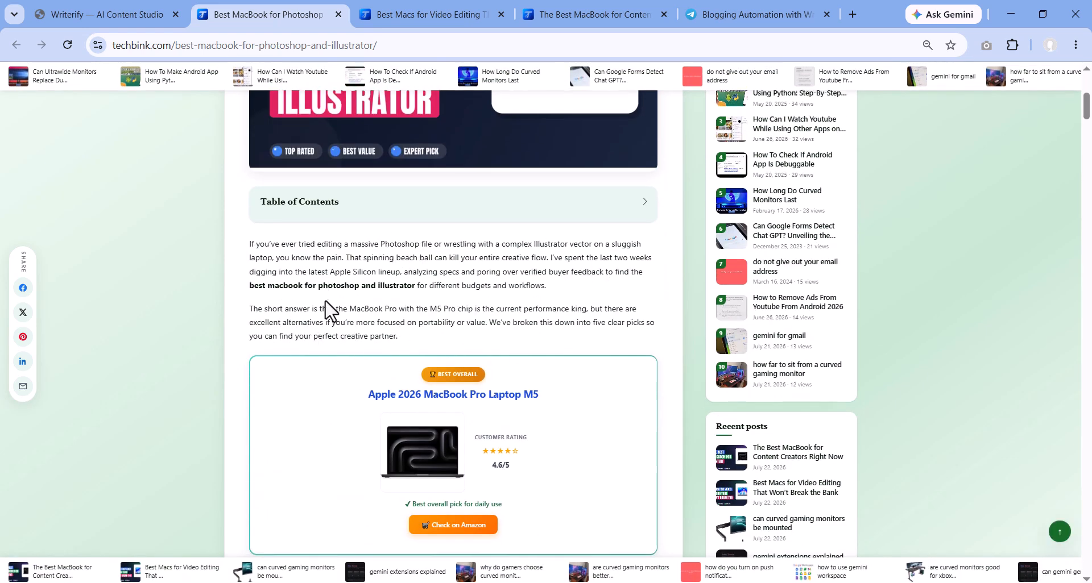
scroll(332, 310, "down", 1)
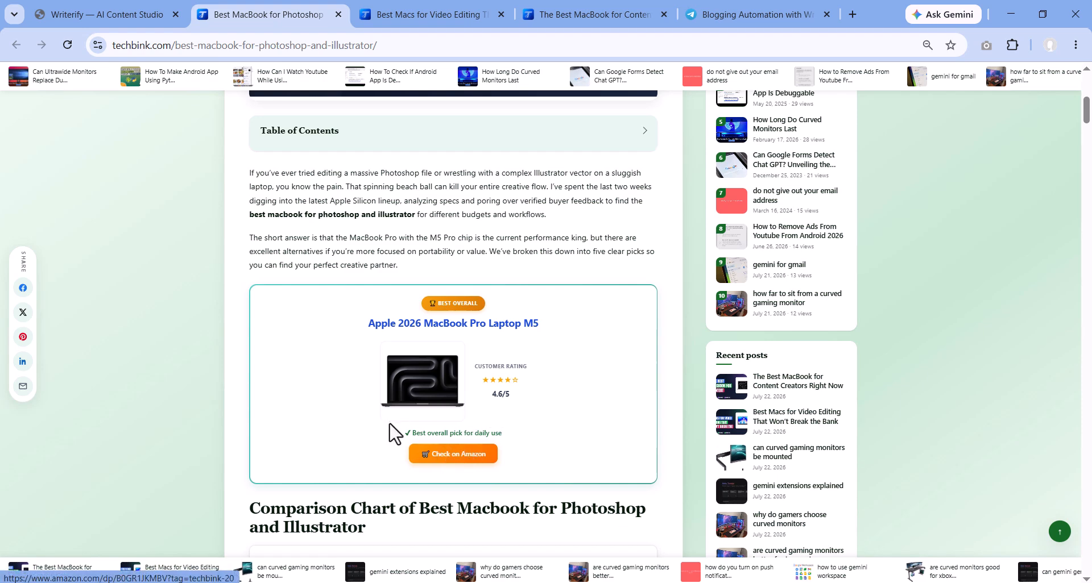
Examine the article's product comparison chart and the start of its Top 5 product list
scroll(434, 392, "down", 2)
scroll(431, 391, "down", 4)
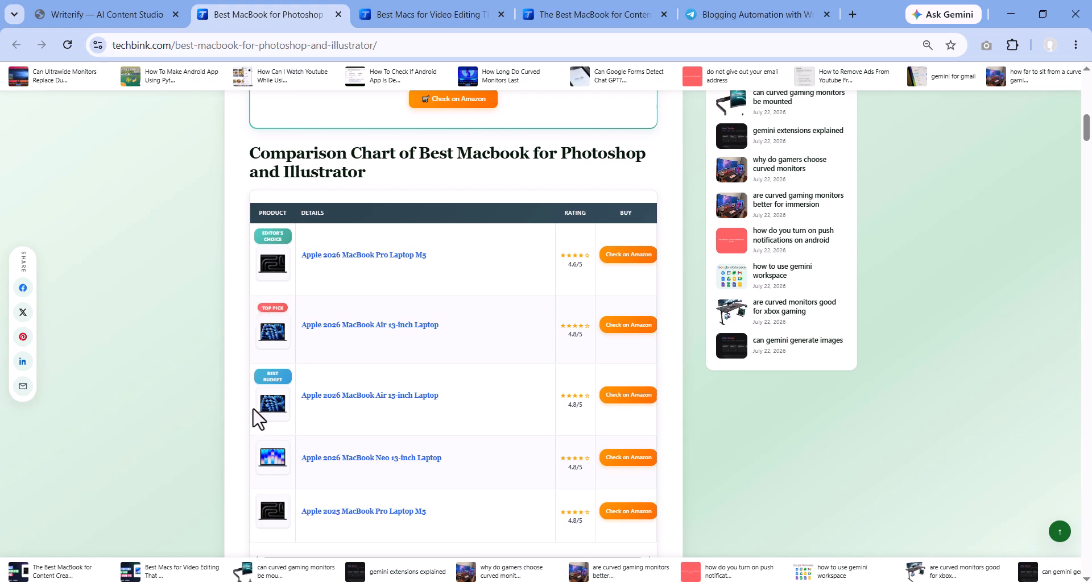
scroll(499, 334, "down", 2)
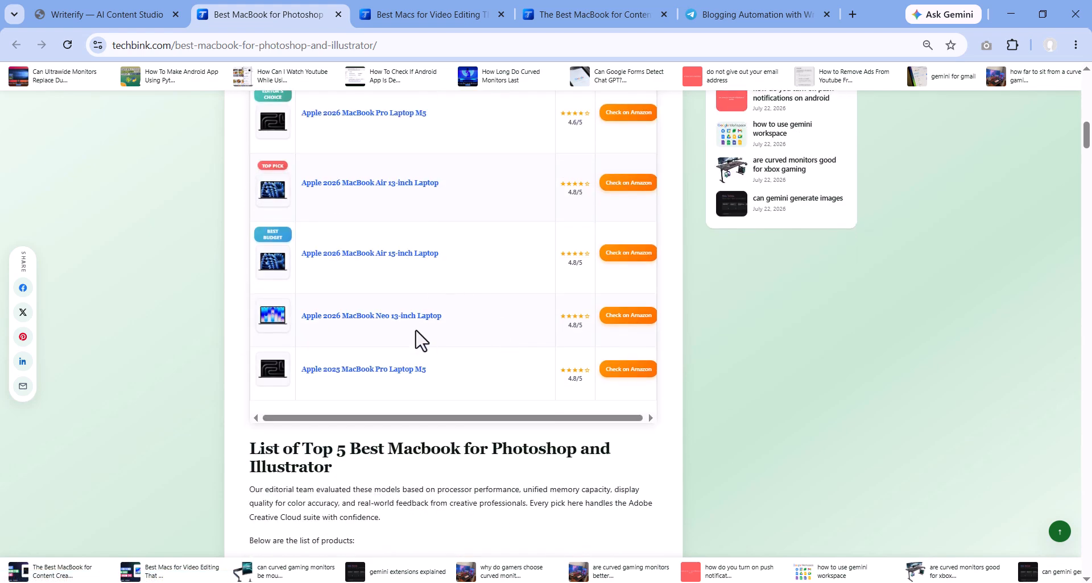
scroll(533, 259, "up", 1)
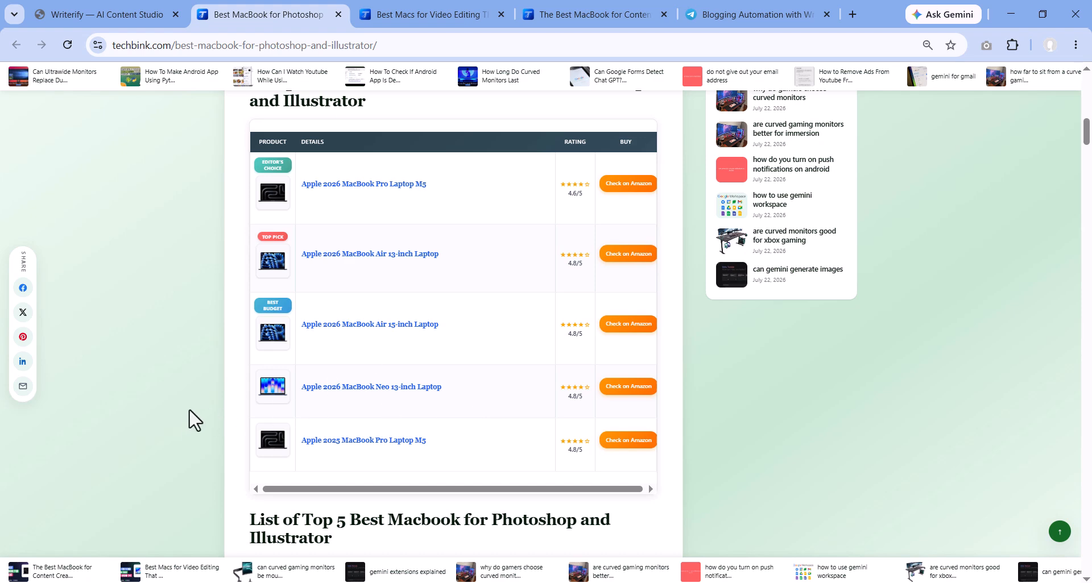
scroll(193, 421, "down", 4)
scroll(191, 419, "down", 1)
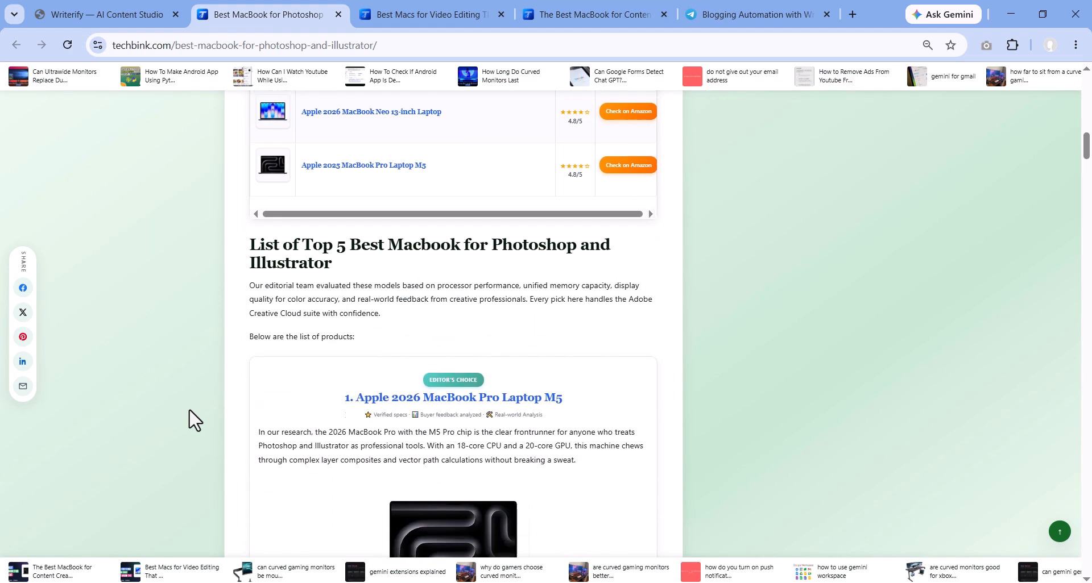
Examine the Editor's Choice product card, its pick rationale, key specs and real-world experience in the Photoshop & Illustrator article
scroll(371, 346, "down", 1)
scroll(346, 303, "down", 3)
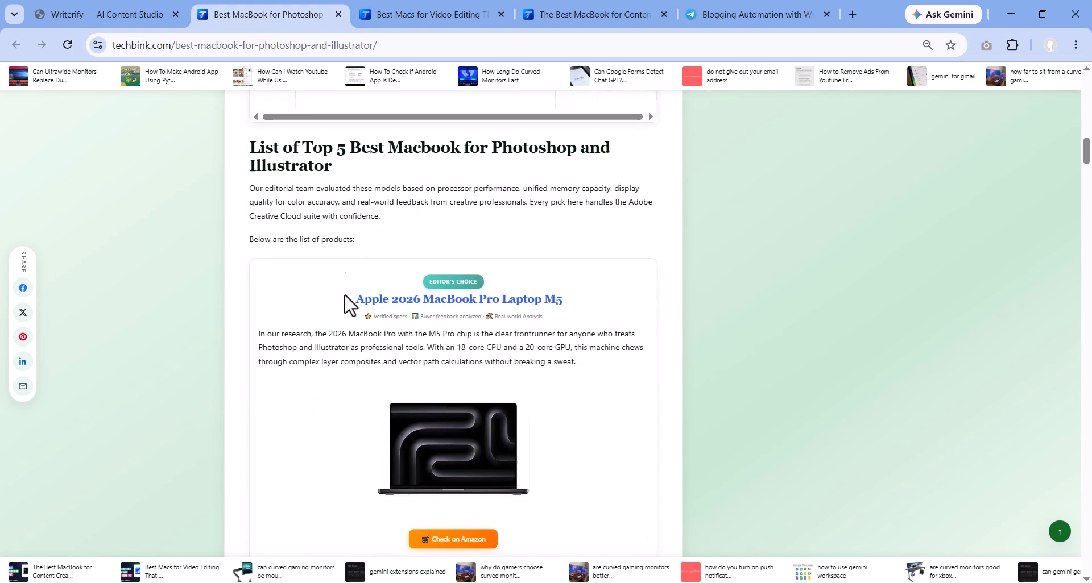
scroll(285, 341, "up", 1)
scroll(283, 361, "up", 1)
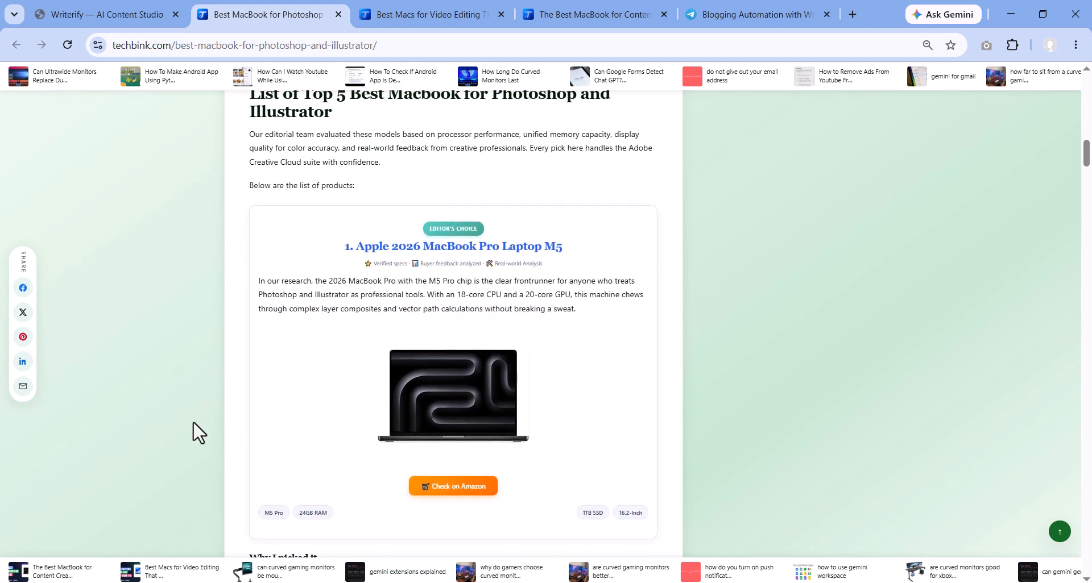
scroll(458, 358, "down", 4)
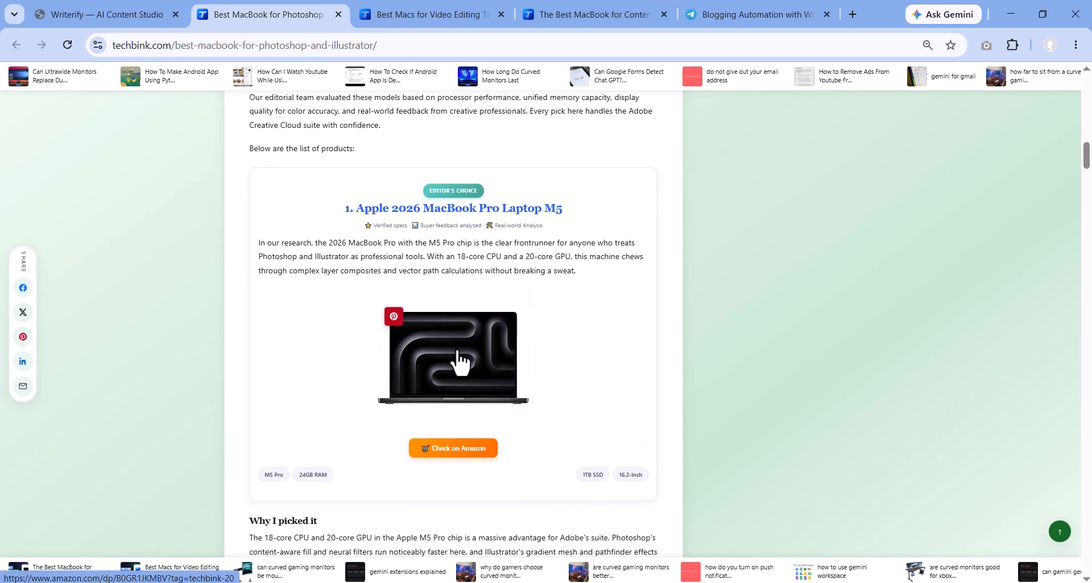
scroll(346, 367, "down", 1)
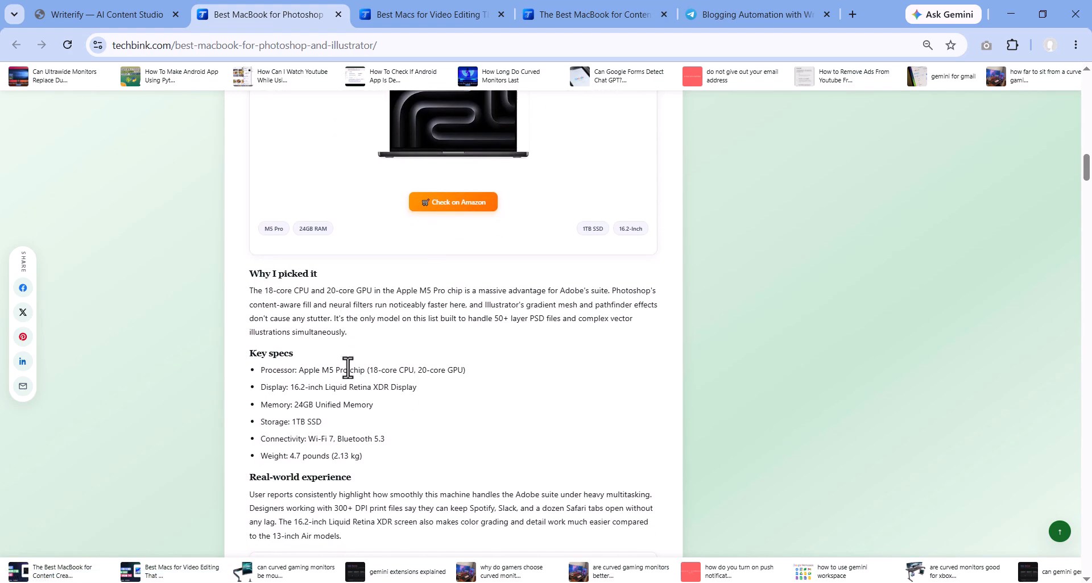
scroll(282, 401, "down", 2)
scroll(278, 446, "down", 1)
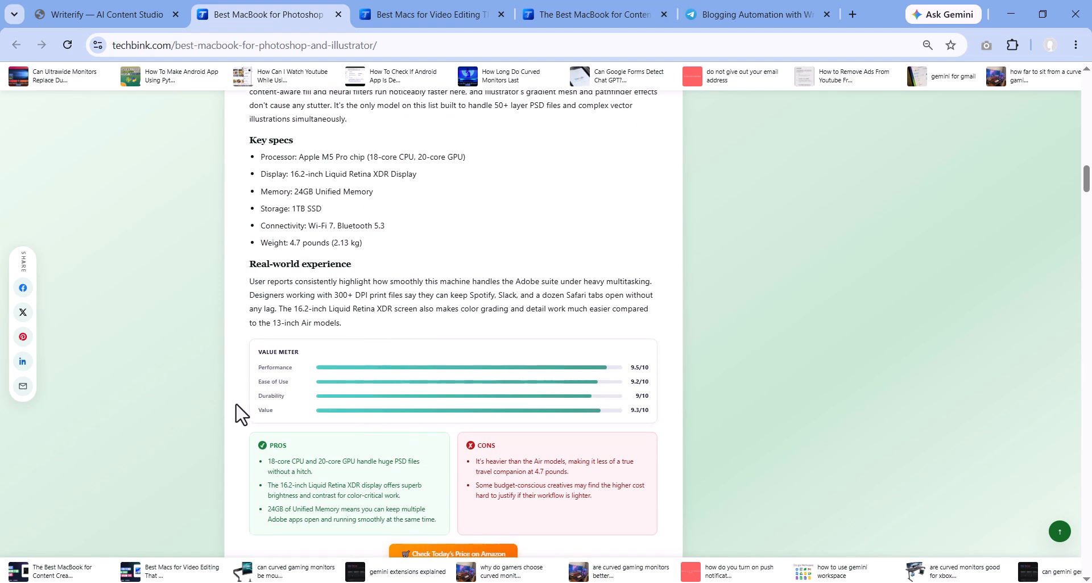
Examine the first product's value meter, pros and cons, Perfect If and Skip If boxes, and Our Insight note
scroll(239, 413, "down", 1)
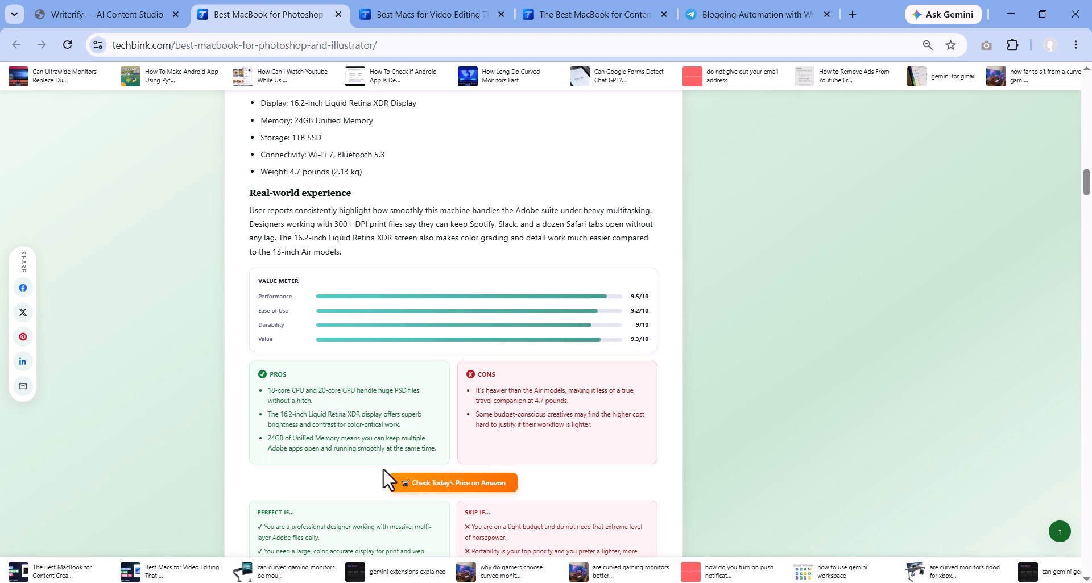
scroll(427, 449, "down", 1)
scroll(425, 432, "down", 1)
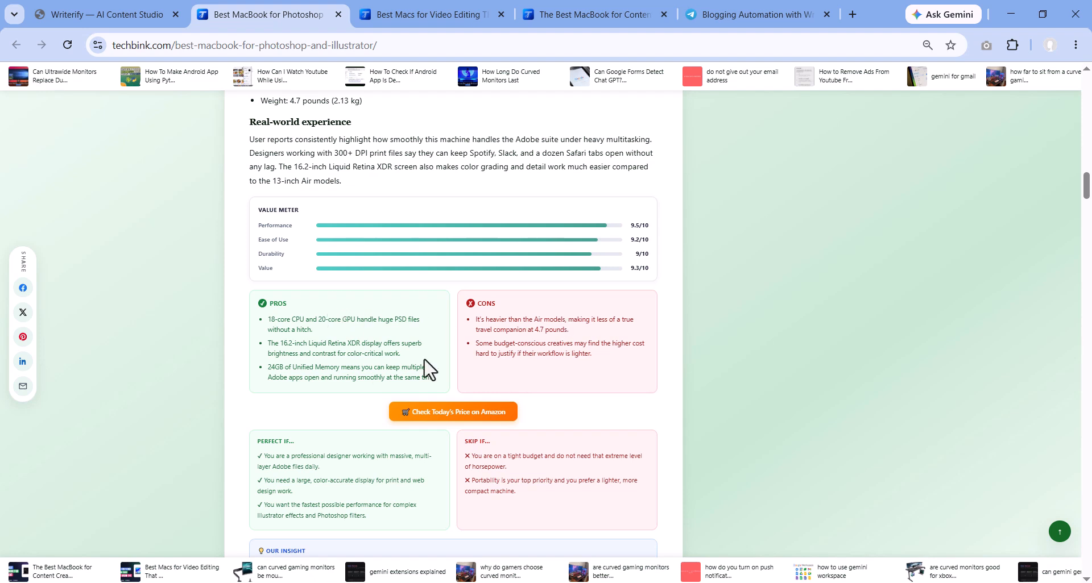
scroll(290, 453, "down", 1)
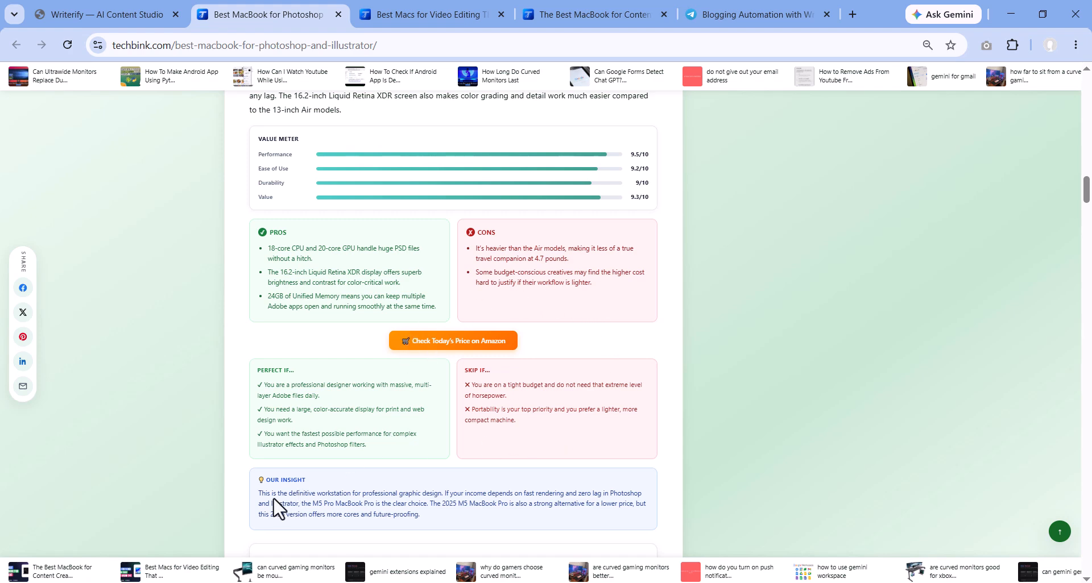
scroll(282, 493, "down", 1)
scroll(301, 475, "up", 1)
scroll(312, 370, "up", 1)
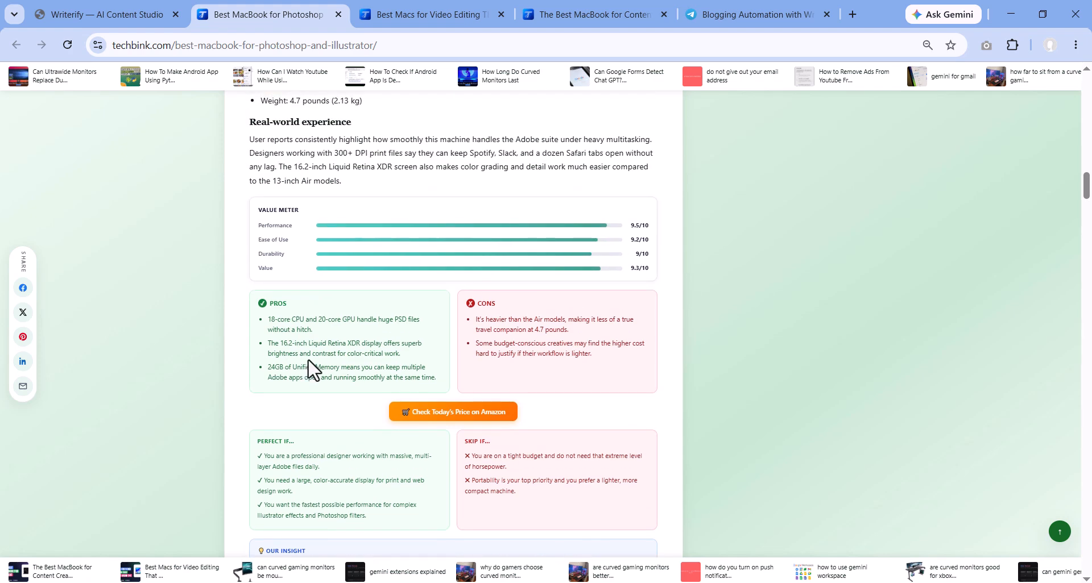
scroll(312, 369, "down", 1)
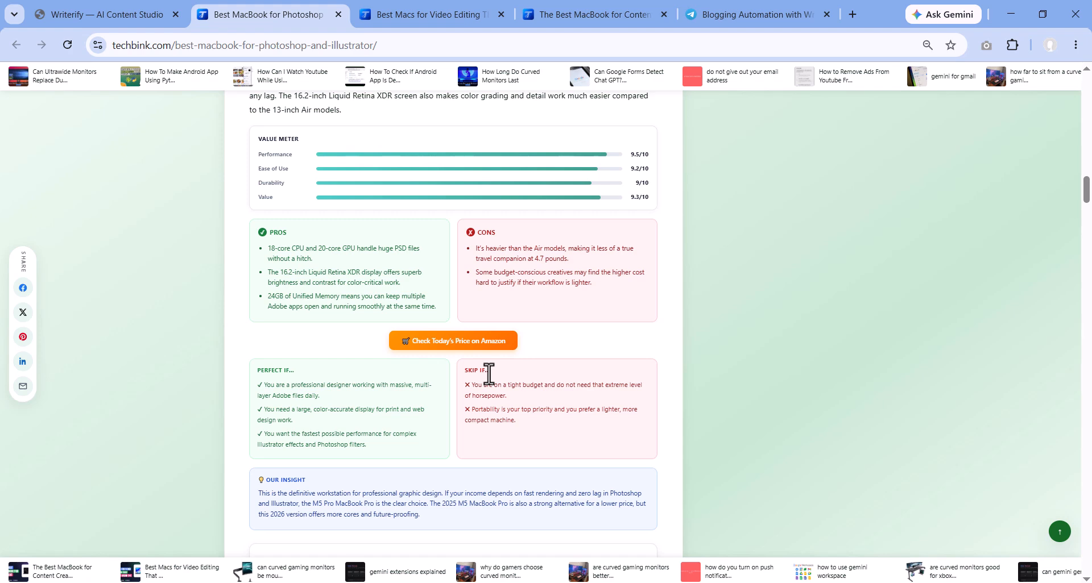
Look through the second to fifth product reviews in the Photoshop & Illustrator article
scroll(489, 374, "down", 6)
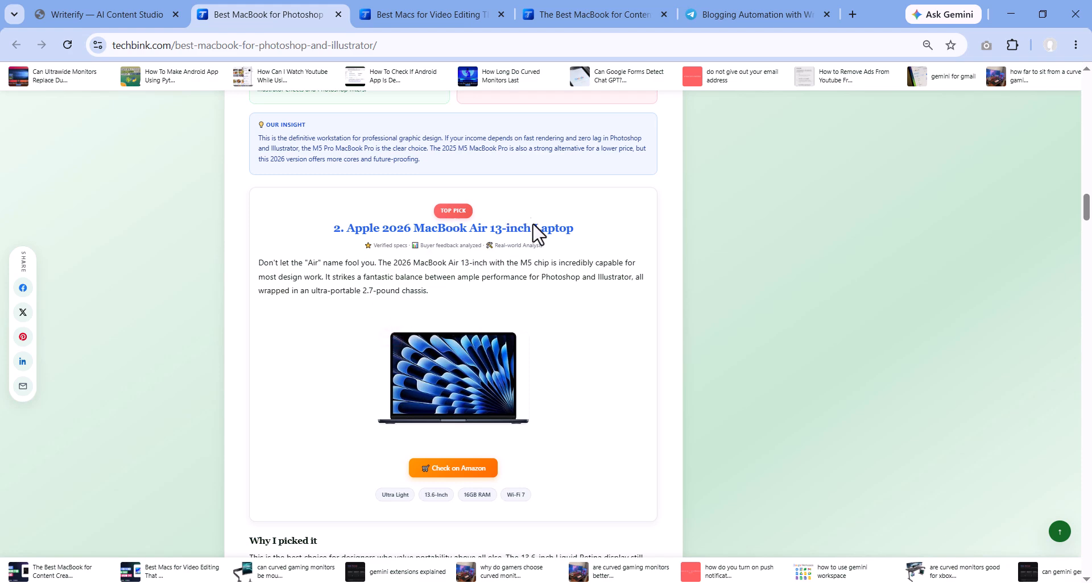
scroll(334, 357, "down", 10)
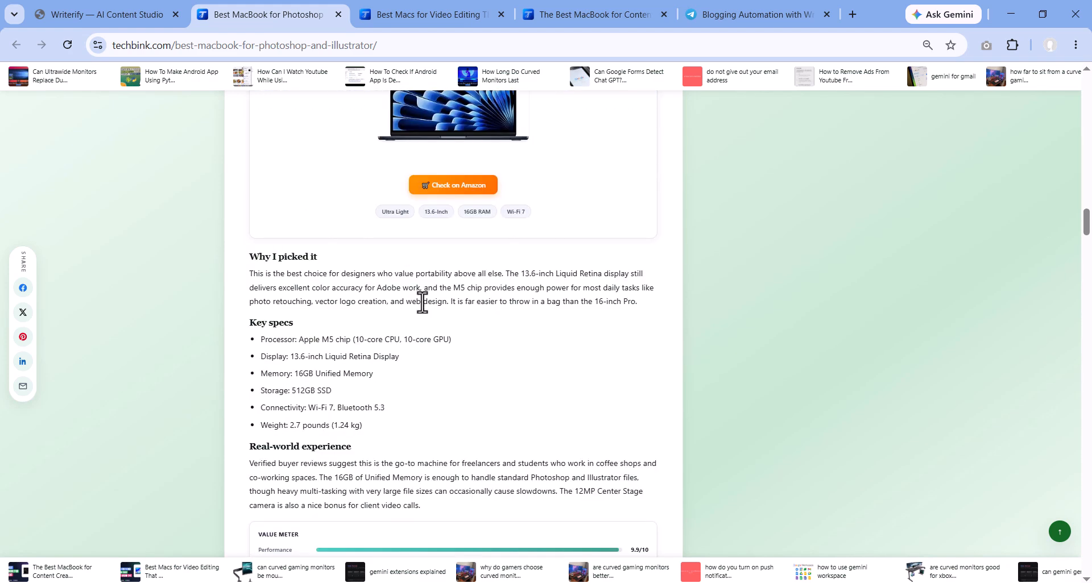
scroll(369, 373, "down", 5)
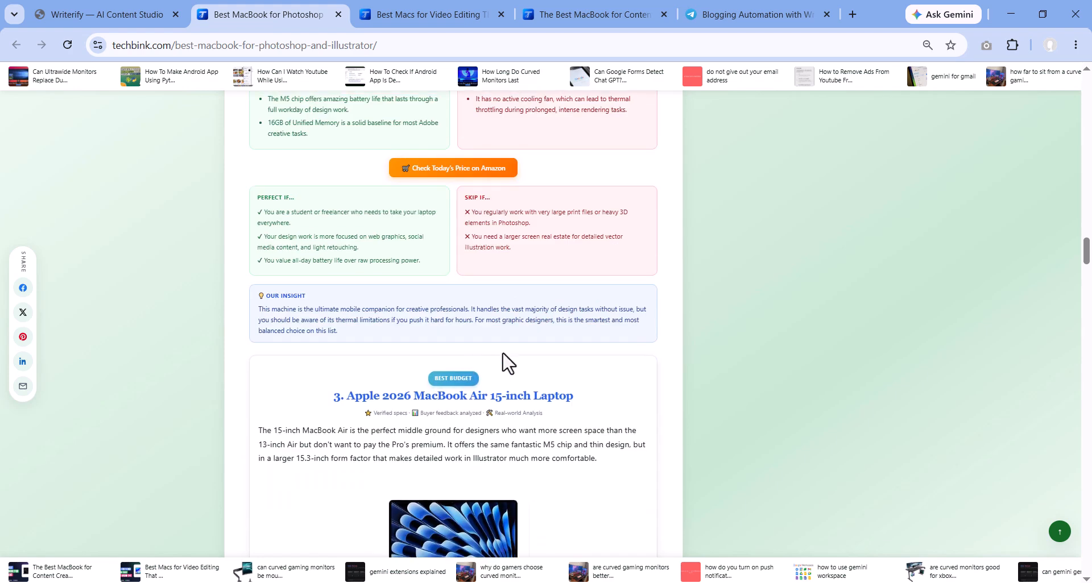
scroll(389, 364, "down", 3)
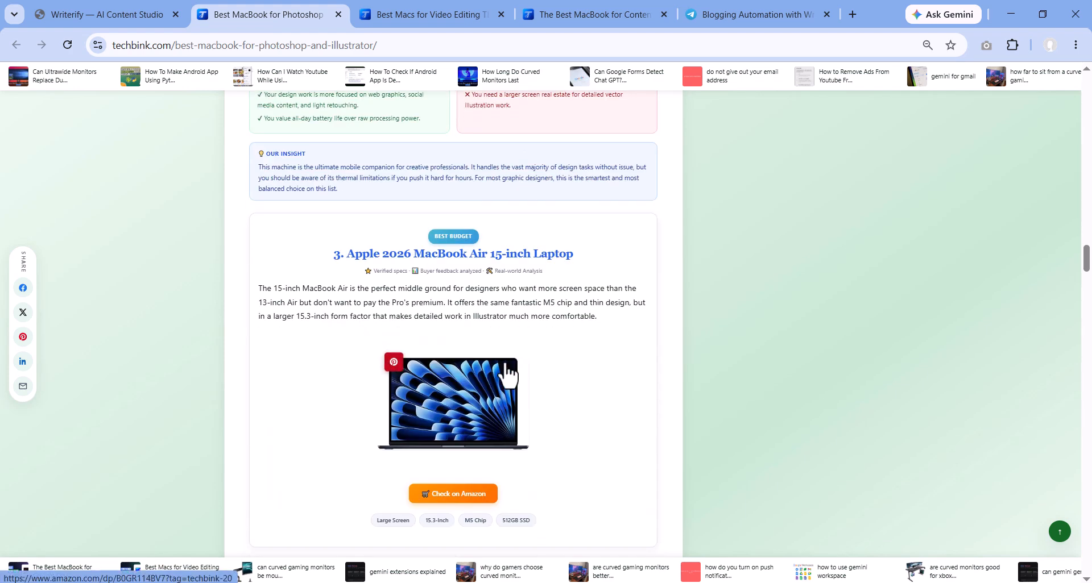
scroll(597, 346, "down", 4)
scroll(451, 363, "down", 12)
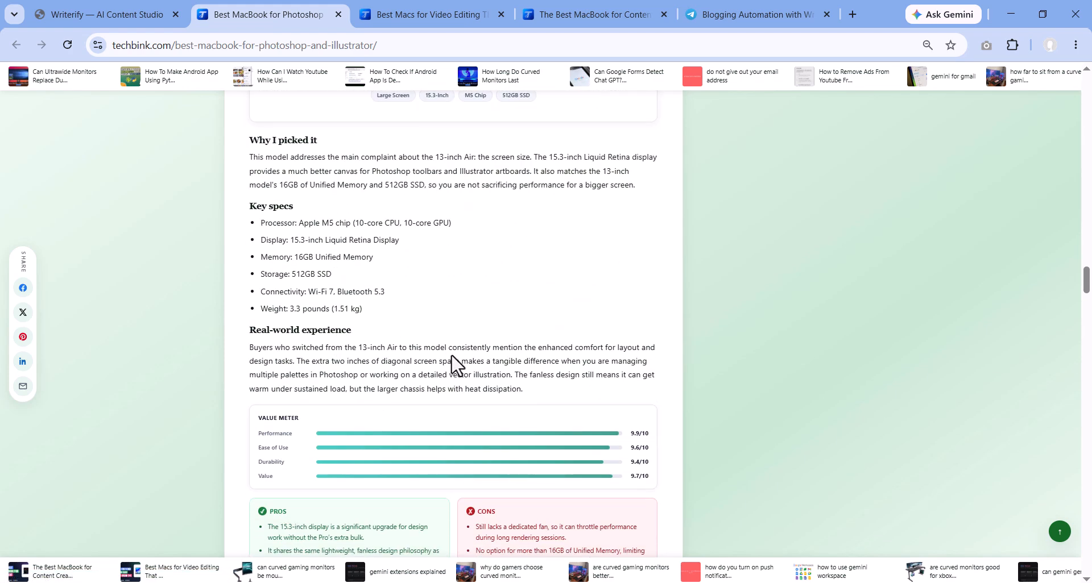
scroll(392, 403, "down", 16)
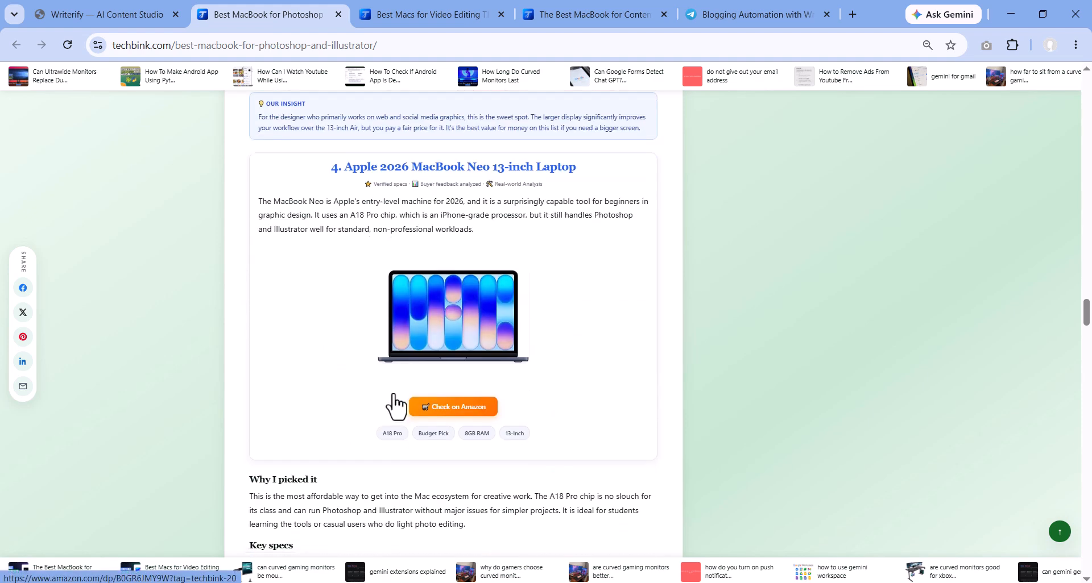
scroll(396, 404, "down", 4)
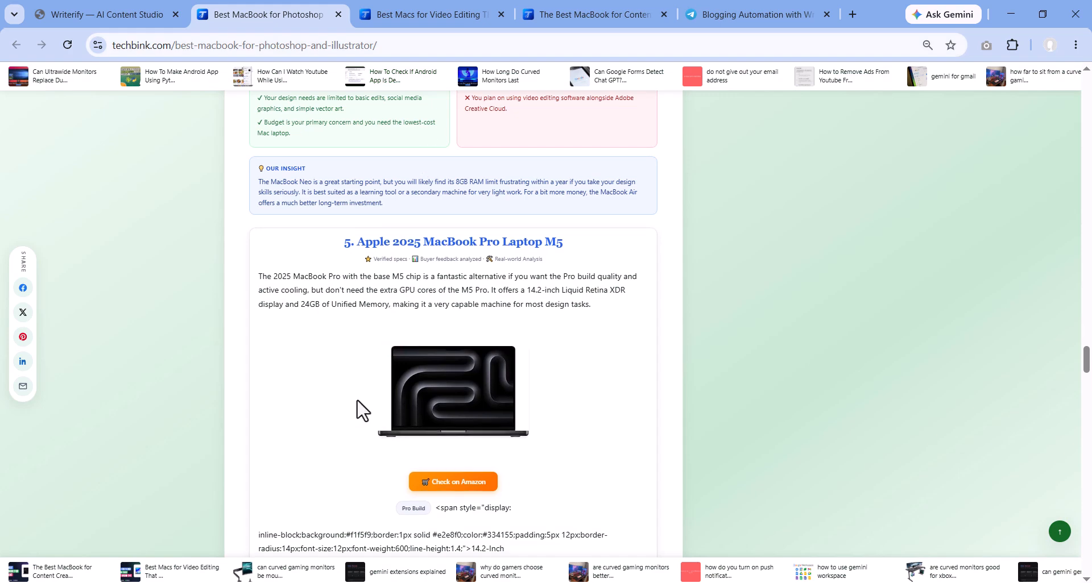
scroll(358, 411, "down", 15)
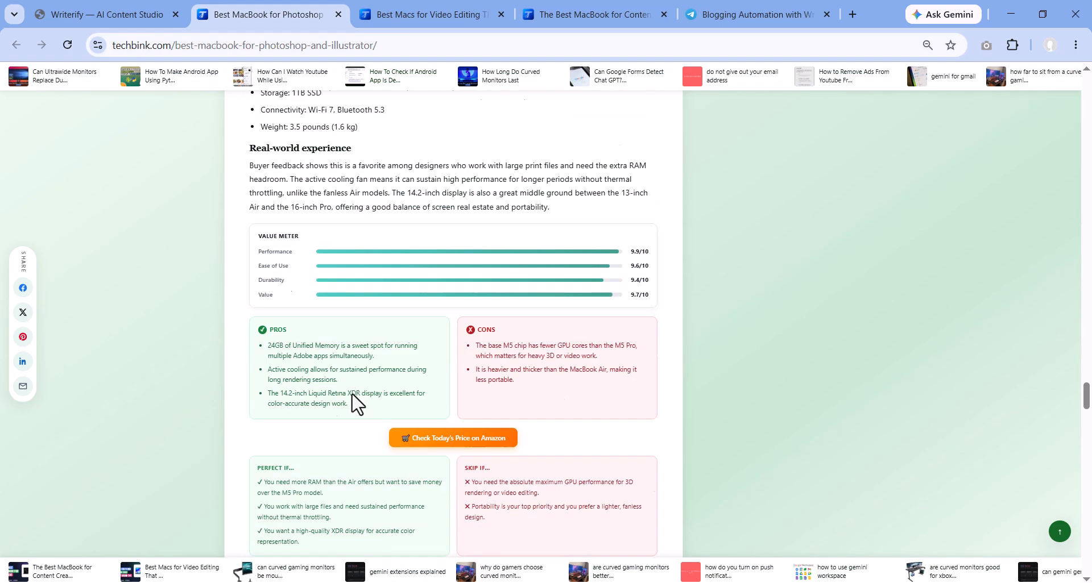
Review the article's How I picked section, buying guide, FAQ, final verdict, affiliate disclosure and author box, and return to the Top 5 list
scroll(353, 402, "down", 5)
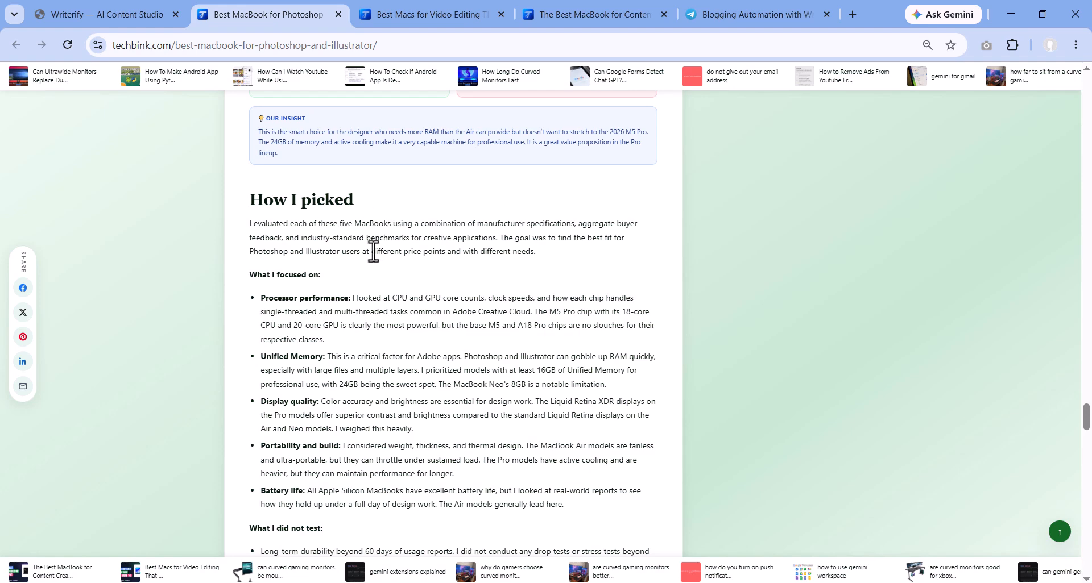
scroll(356, 236, "down", 6)
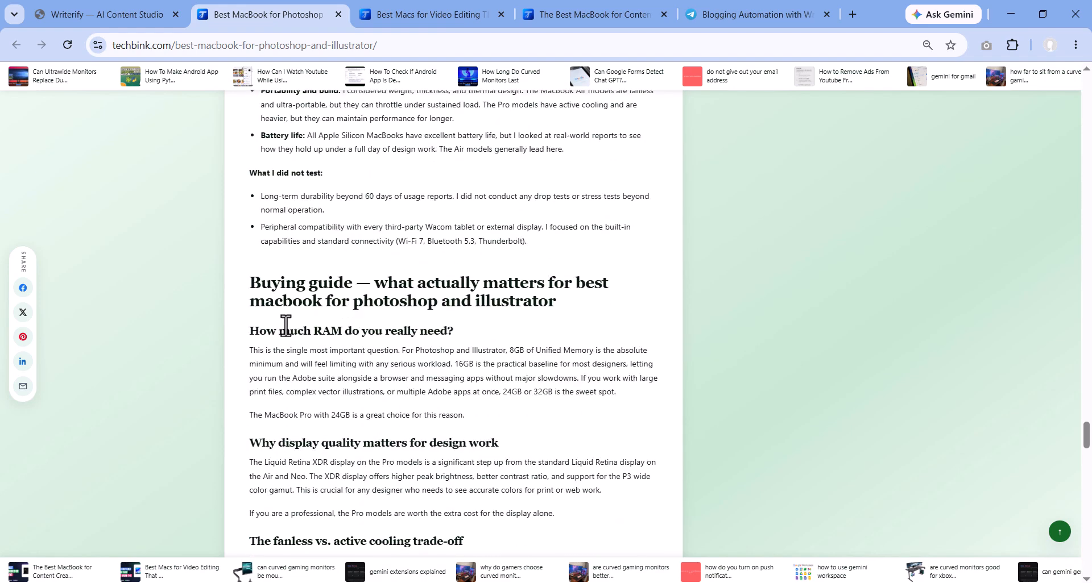
scroll(432, 352, "down", 9)
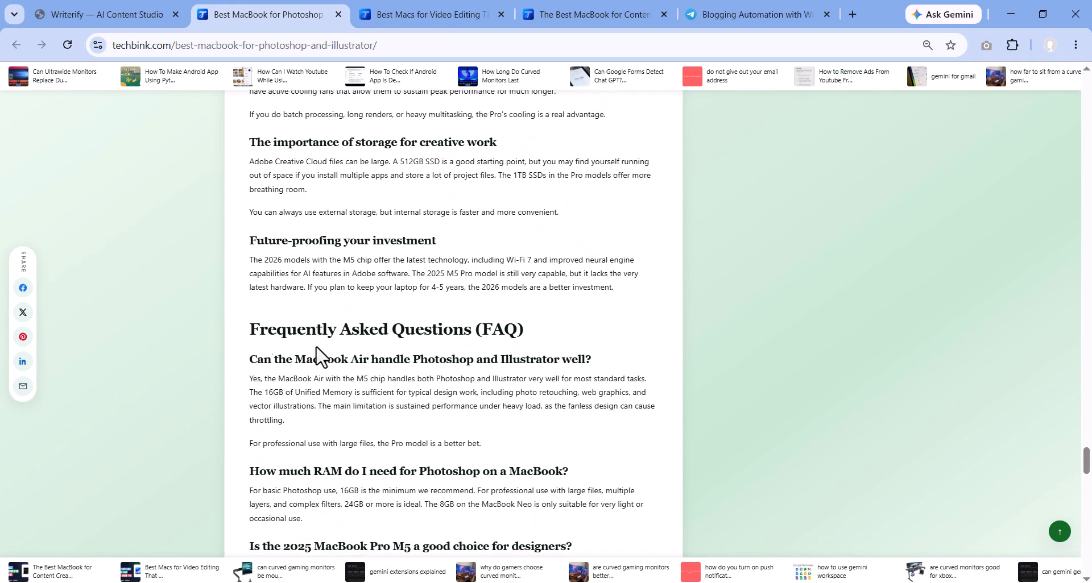
scroll(291, 364, "down", 11)
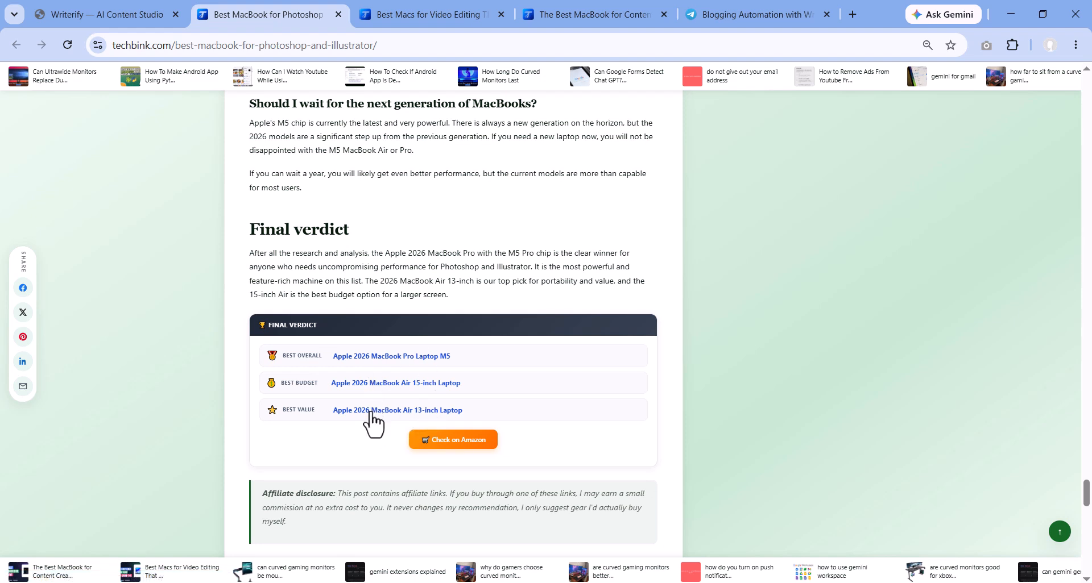
scroll(382, 489, "down", 1)
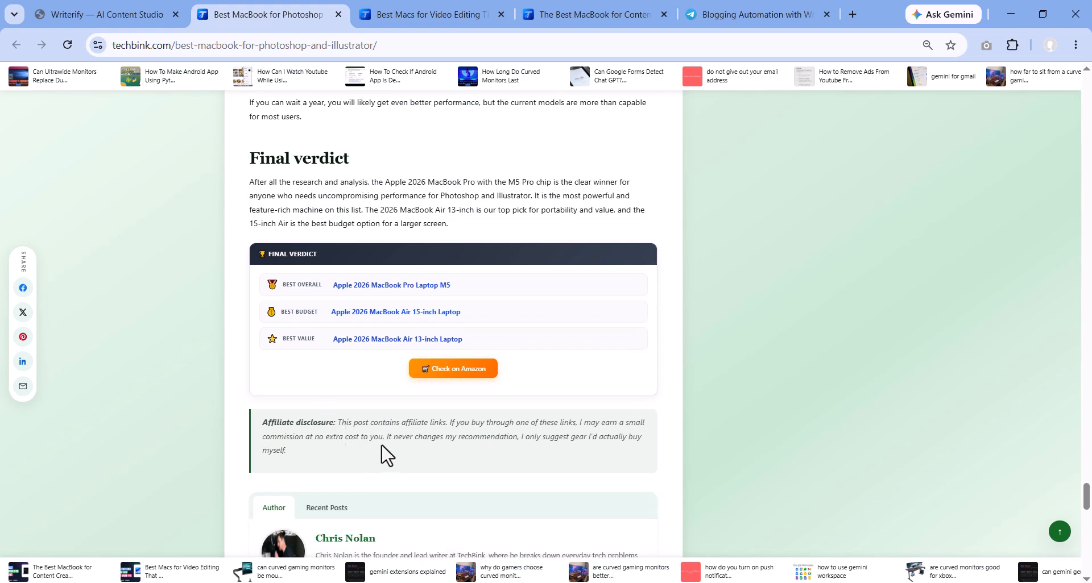
scroll(387, 454, "down", 2)
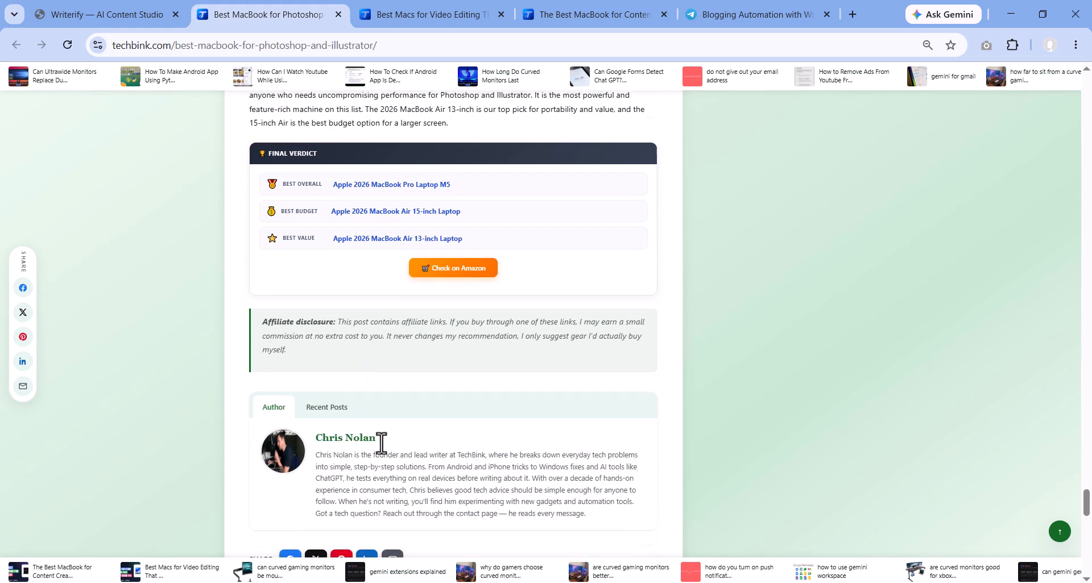
scroll(363, 450, "up", 14)
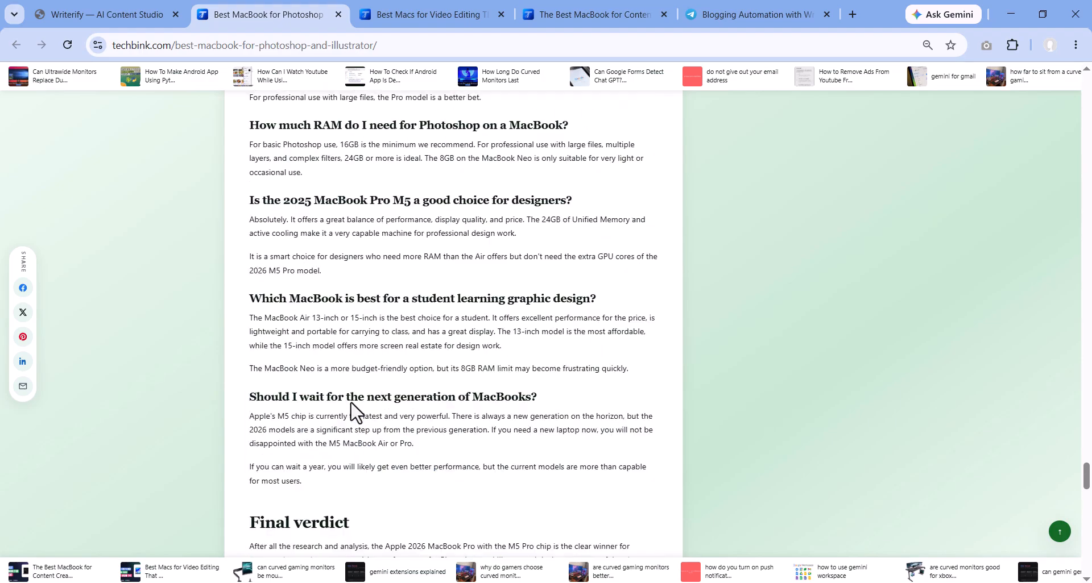
scroll(350, 399, "up", 20)
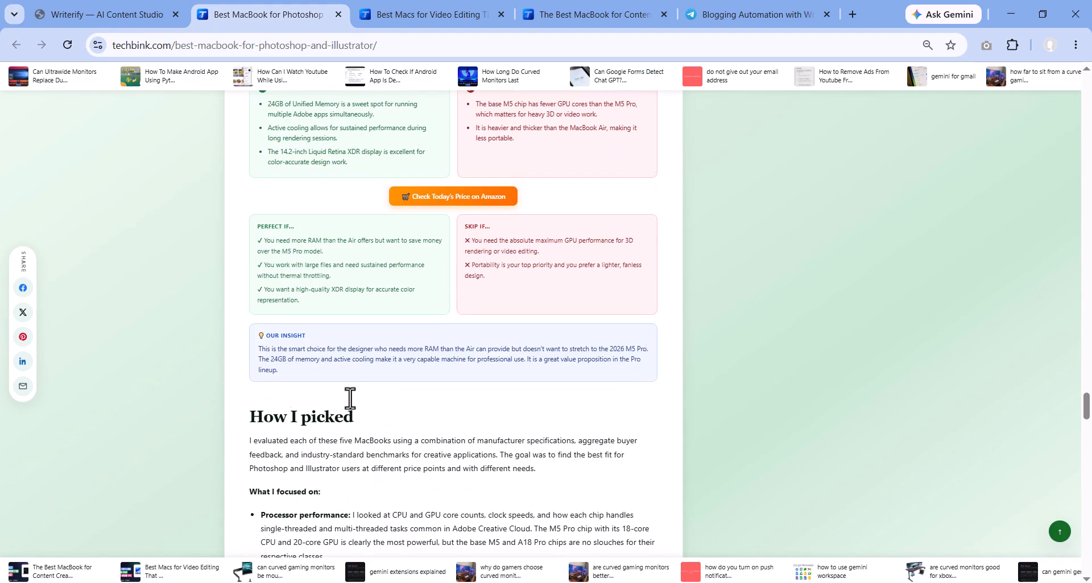
scroll(350, 398, "up", 12)
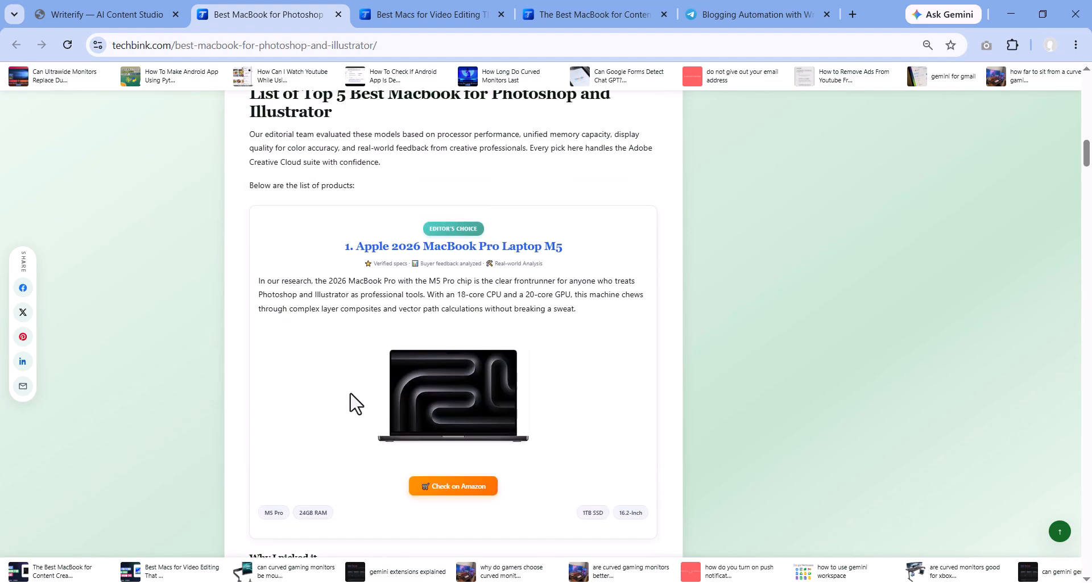
Switch to the live budget video editing article and look through its product reviews down to the fifth product
left_click(407, 3)
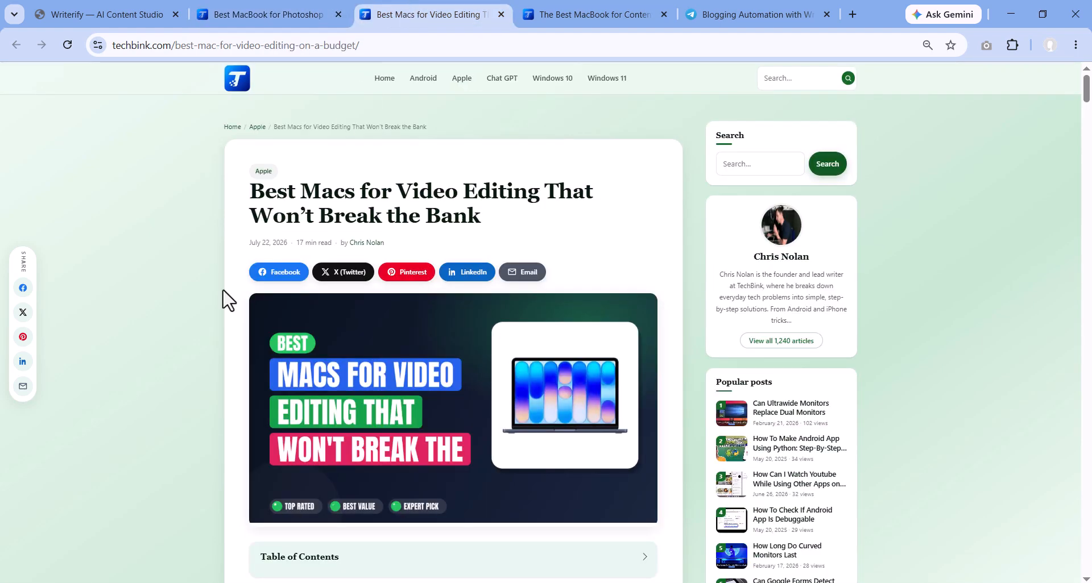
scroll(213, 383, "down", 20)
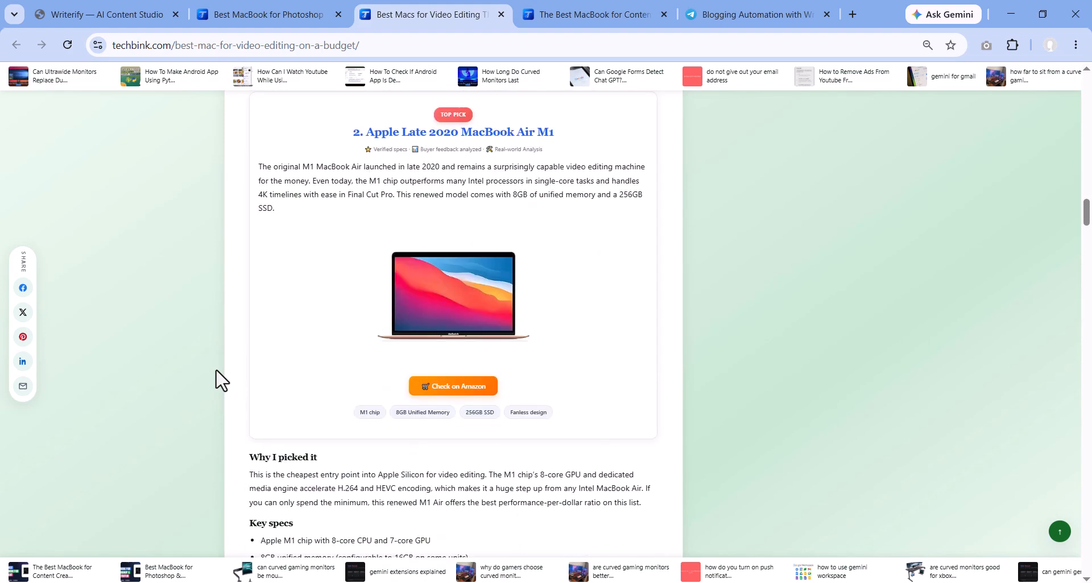
scroll(220, 380, "down", 14)
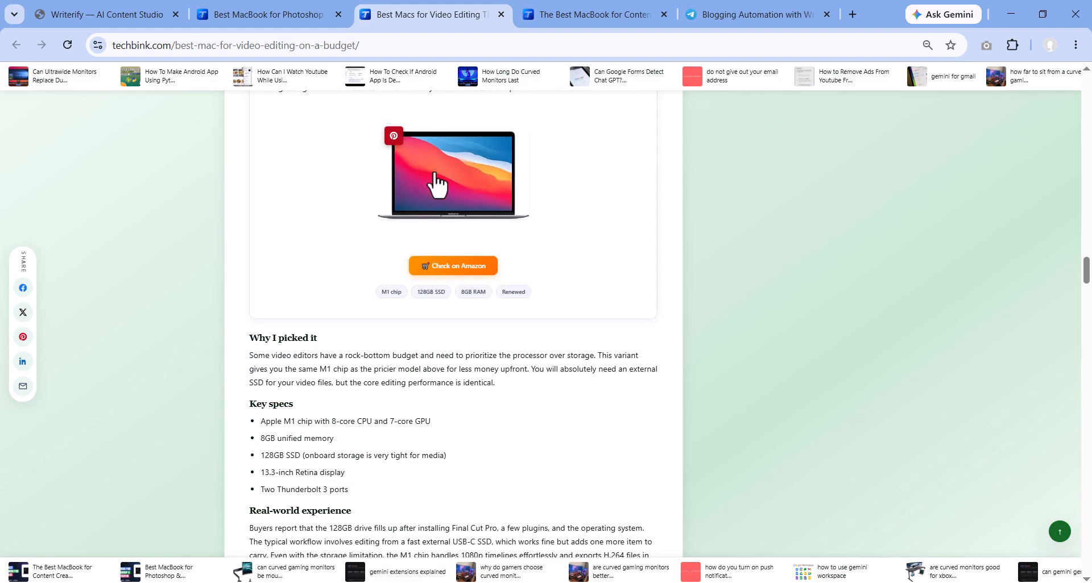
scroll(357, 414, "down", 15)
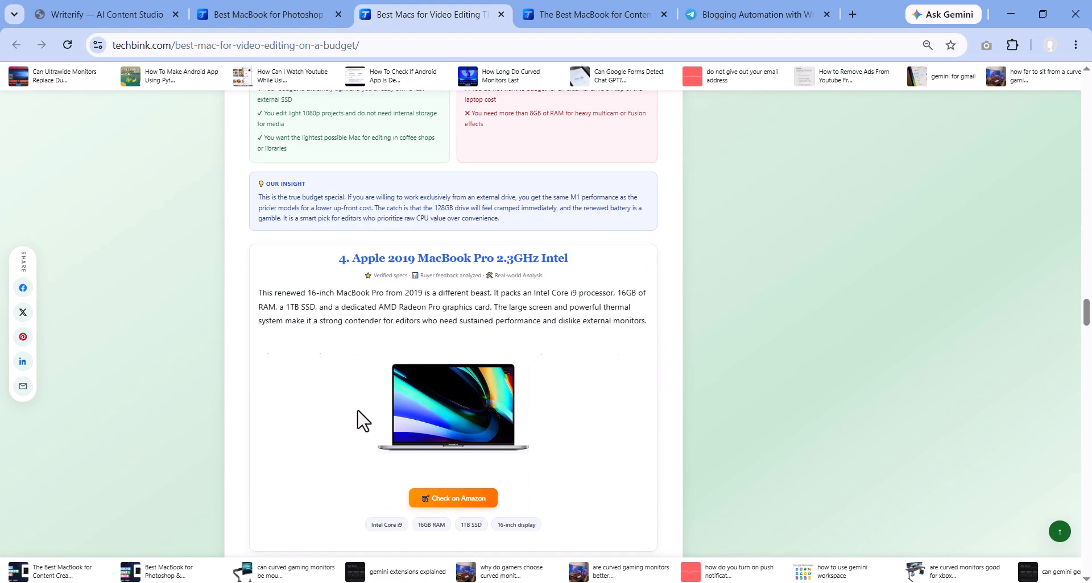
scroll(359, 418, "down", 15)
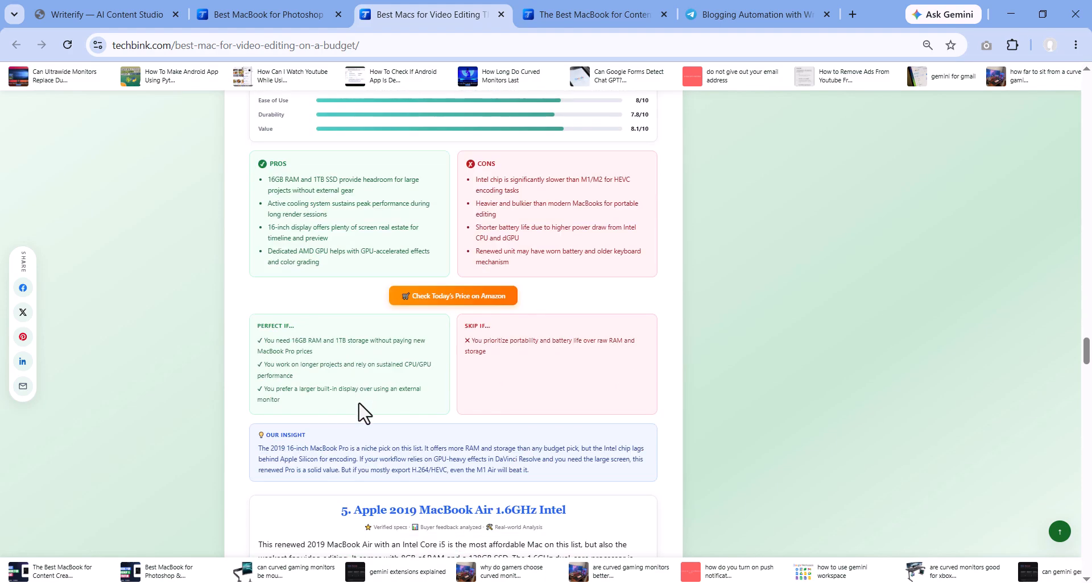
scroll(359, 405, "down", 1)
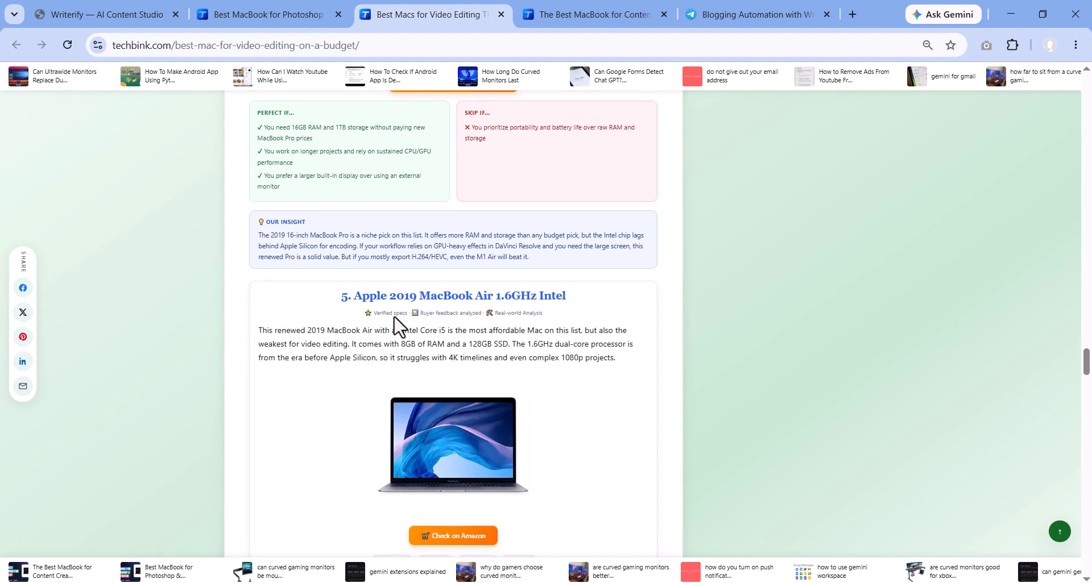
Highlight the "Verified specs · Buyer feedback analyzed · Real-world Analysis" line under the fifth product's title, clear the selection, and view the product card
mouse_move(364, 312)
left_mouse_down()
mouse_move(506, 312)
mouse_move(554, 325)
mouse_move(500, 312)
mouse_move(365, 318)
left_mouse_up()
left_click(549, 318)
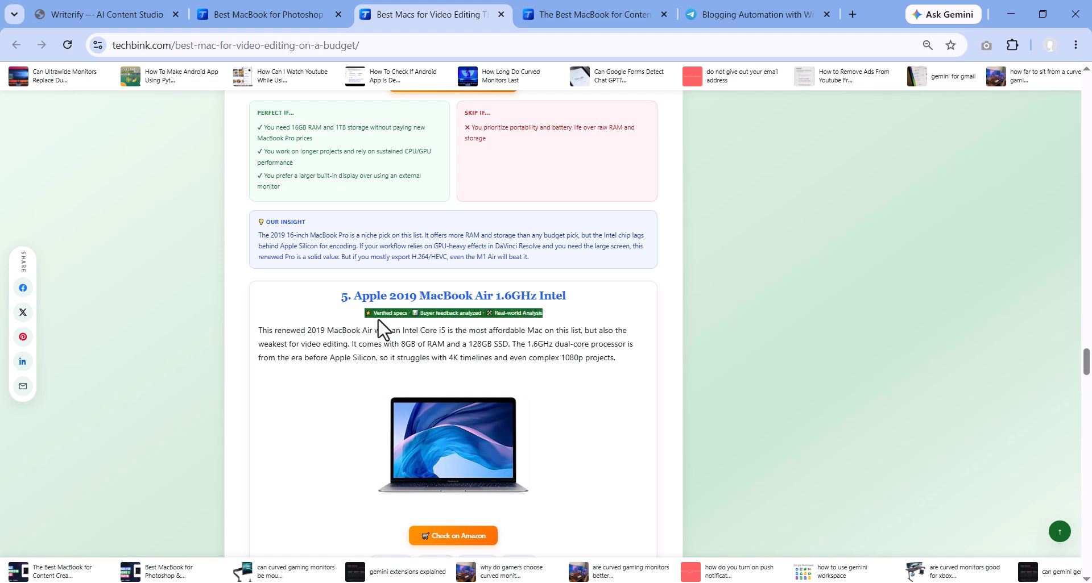
left_click(523, 313)
scroll(512, 319, "down", 2)
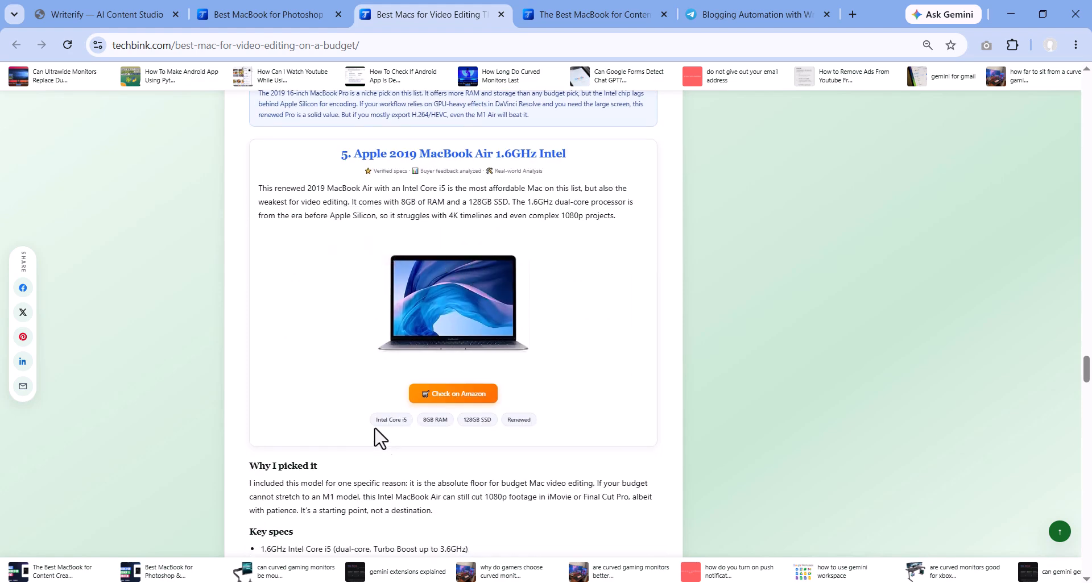
Highlight the fifth product's spec tags from Intel Core i5 to Renewed, and clear the selection
left_click_drag(375, 420, 533, 423)
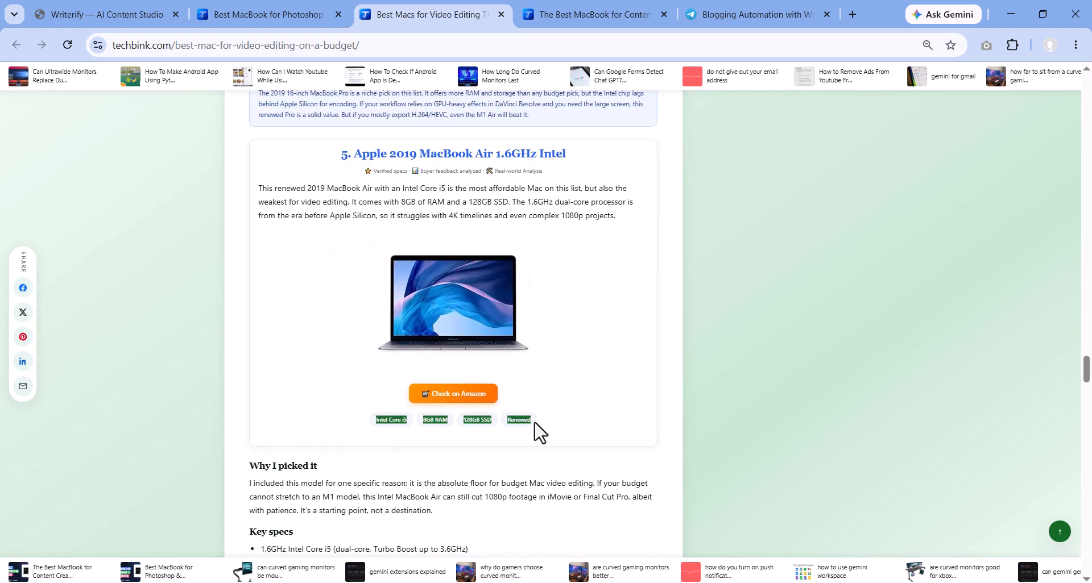
left_click(535, 423)
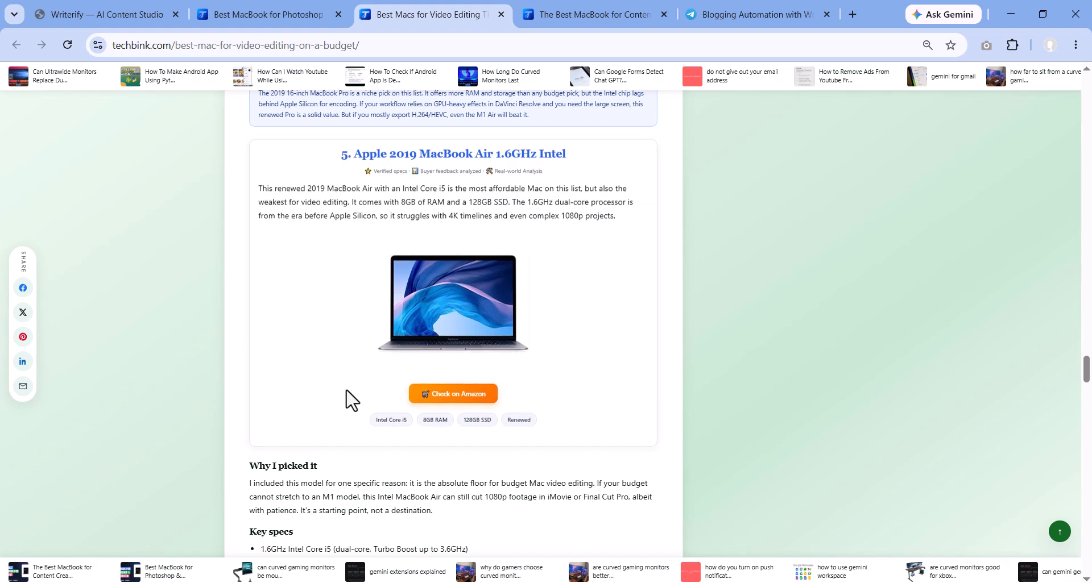
Switch to the live content creators article and look through its best overall pick, comparison chart and first product review
left_click(556, 13)
scroll(309, 397, "down", 20)
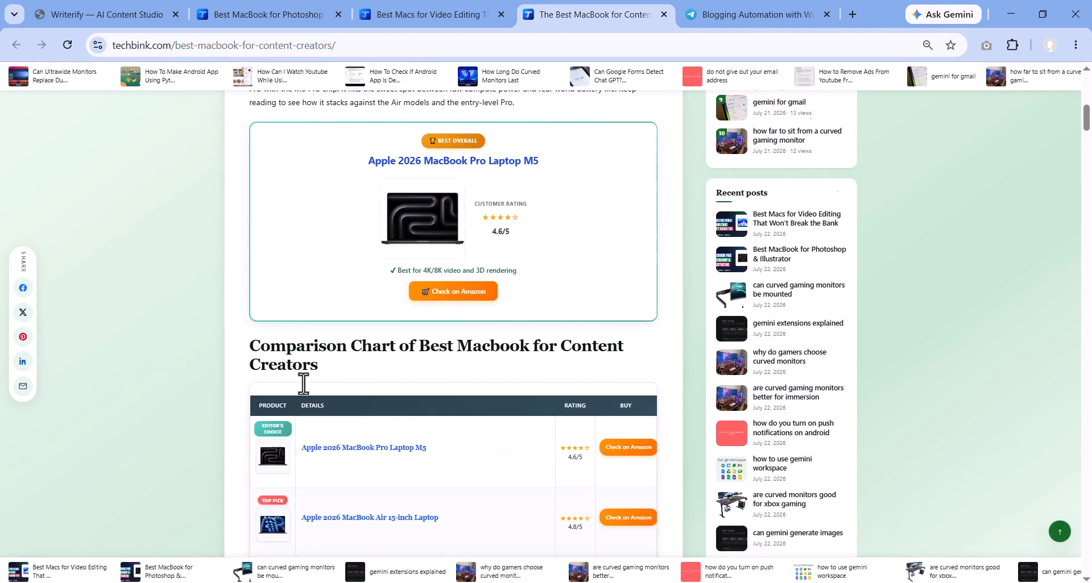
scroll(336, 389, "down", 15)
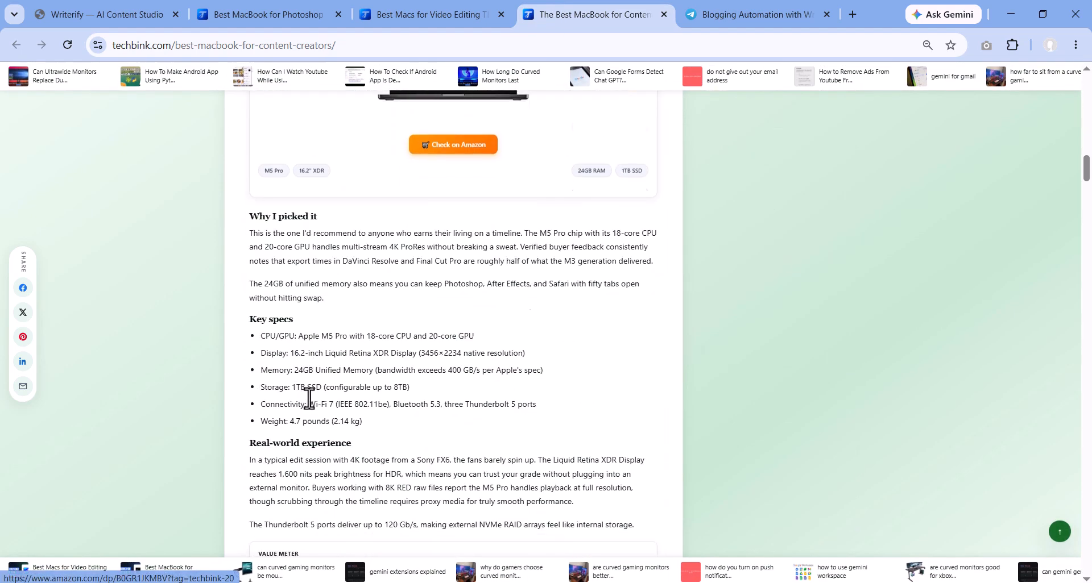
scroll(356, 414, "down", 1)
Return to Writerify's Amazon Affiliate page, set the Best List input mode to Bulk roundup, and place the cursor in the roundup entry box
key("ctrl+1")
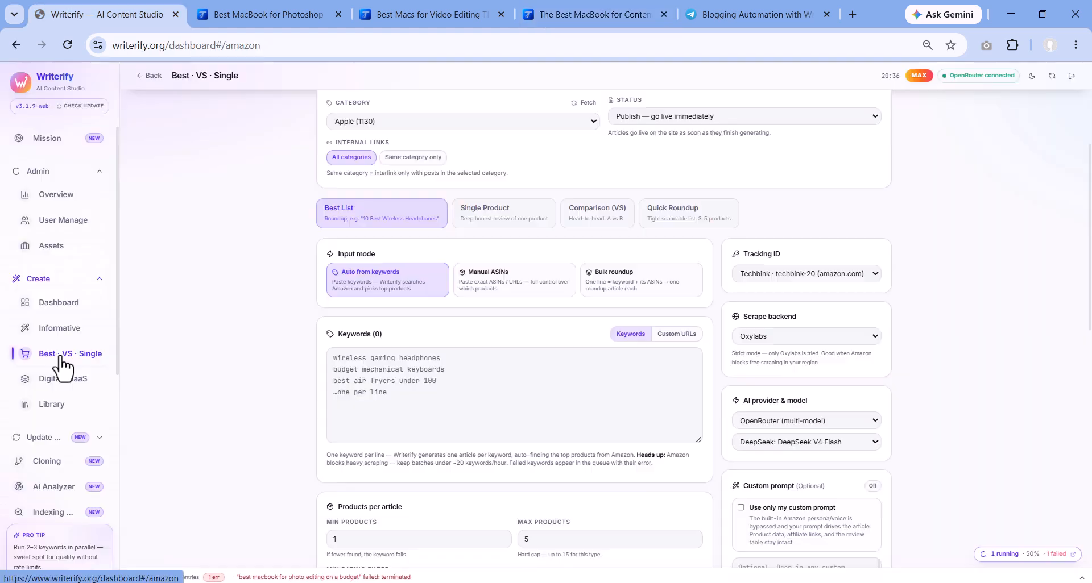
scroll(238, 386, "up", 3)
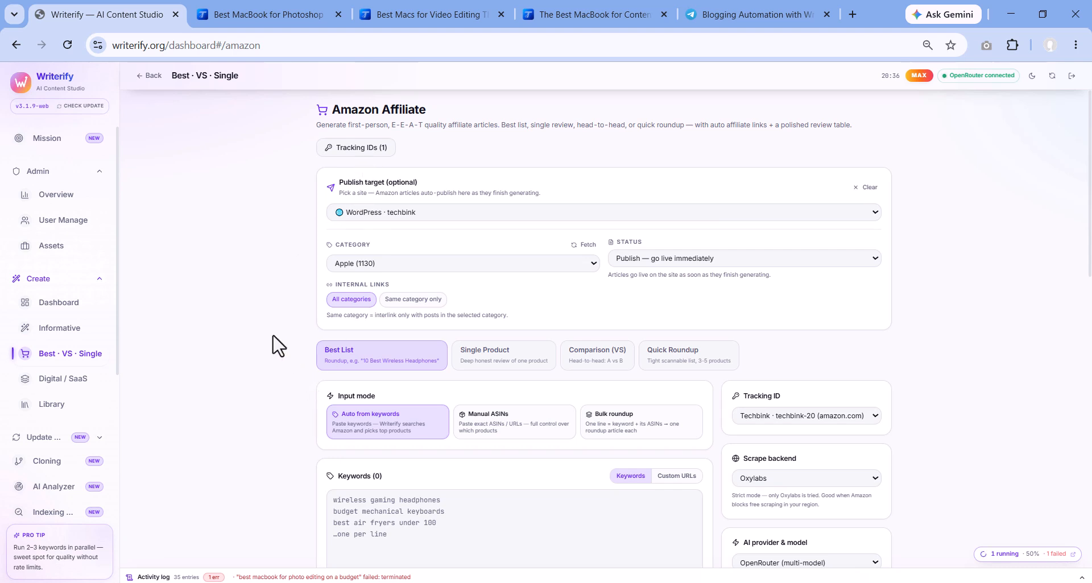
scroll(297, 422, "down", 3)
left_click(383, 402)
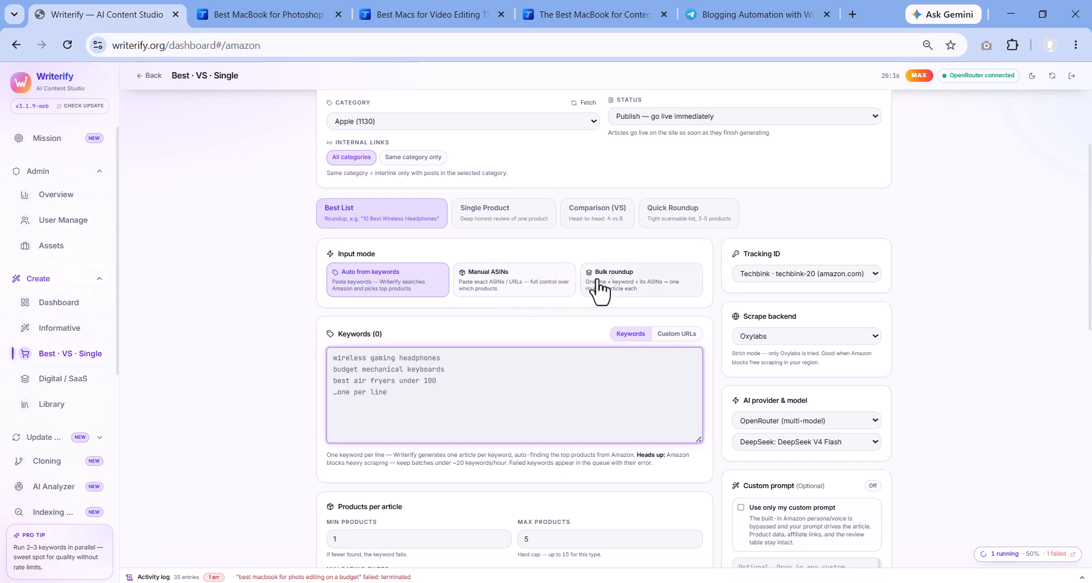
left_click(630, 289)
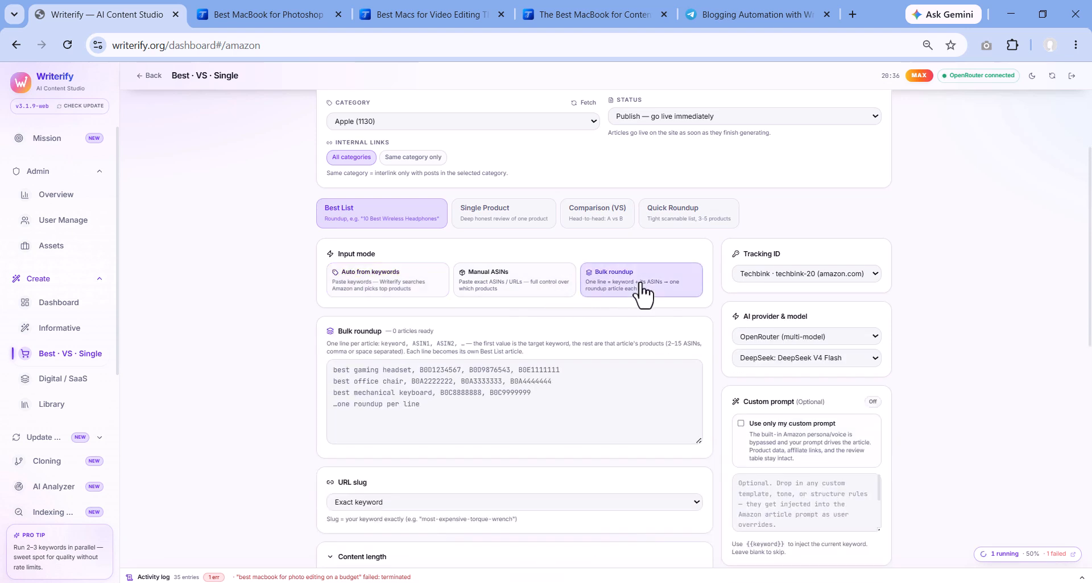
left_click(334, 376)
left_click(333, 374)
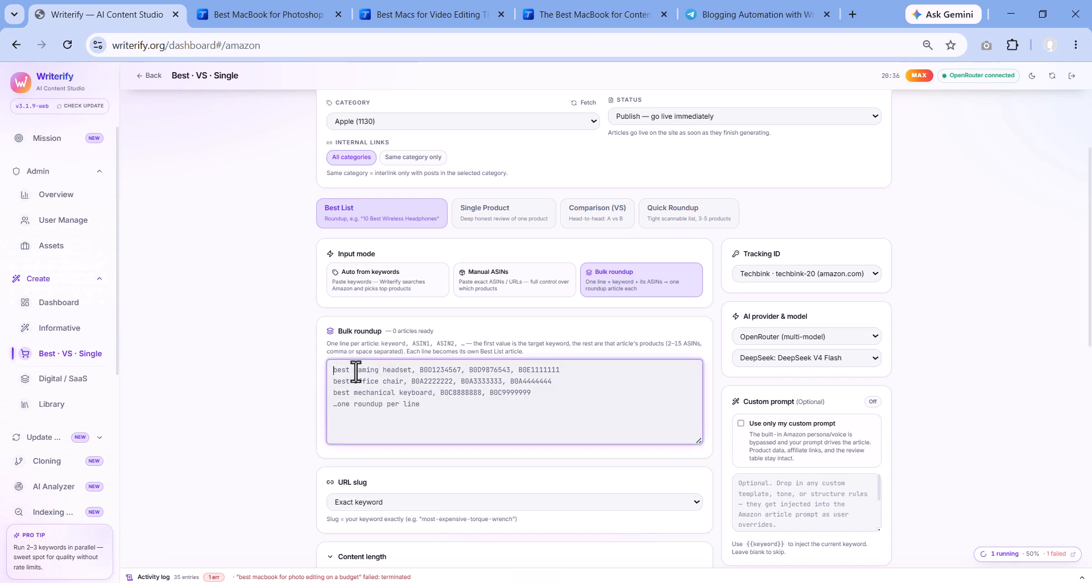